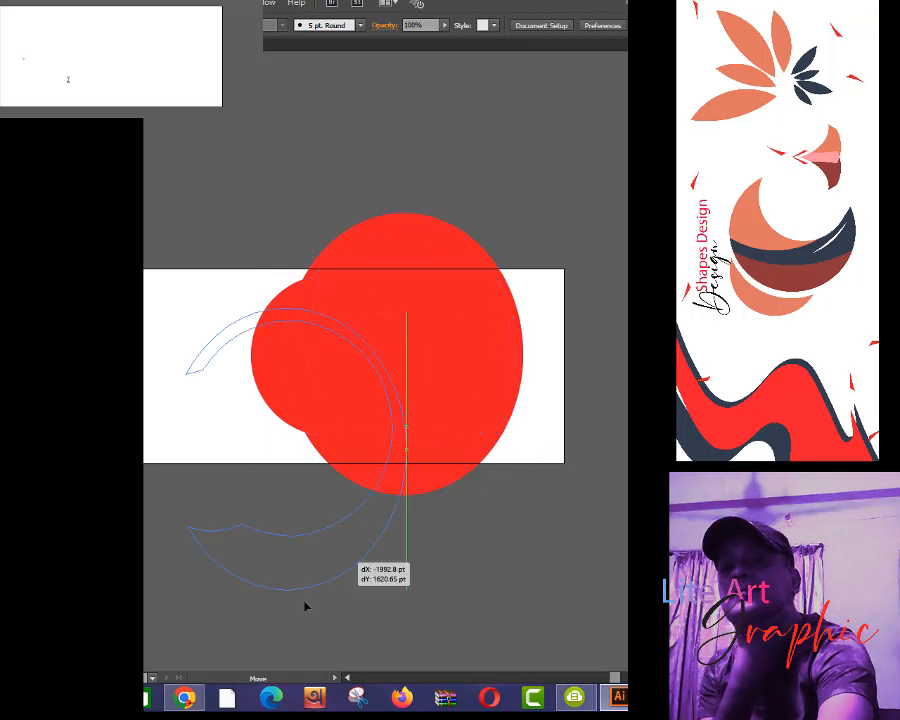
# - Delete the leftover crescent and pull the overlapping red pieces apart, leaving a crescent cut-out on the artboard
pyautogui.press('Delete')
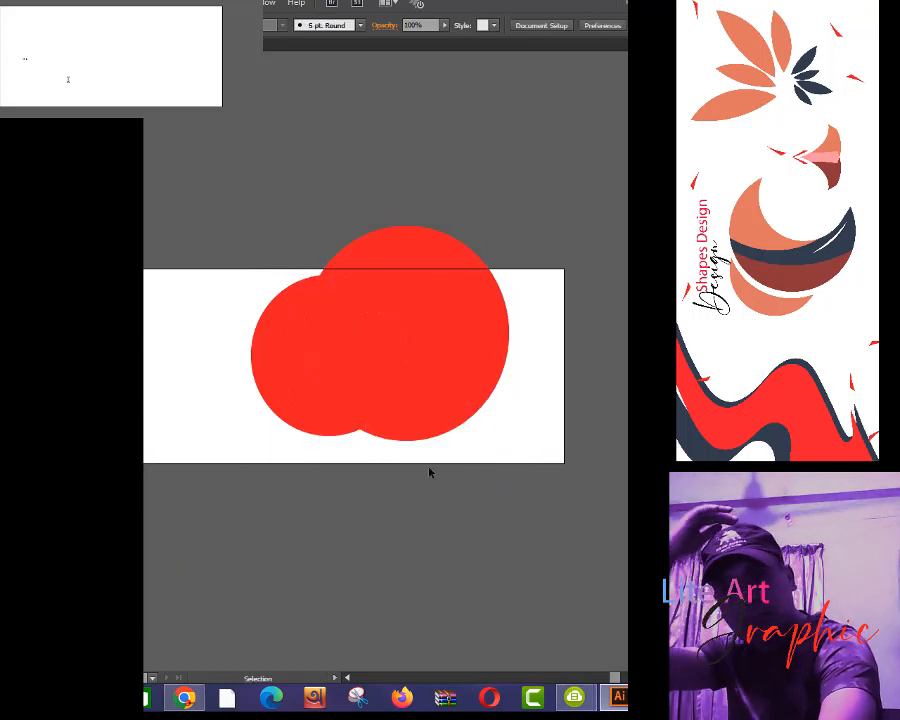
pyautogui.moveTo(478, 418); pyautogui.dragTo(336, 630)
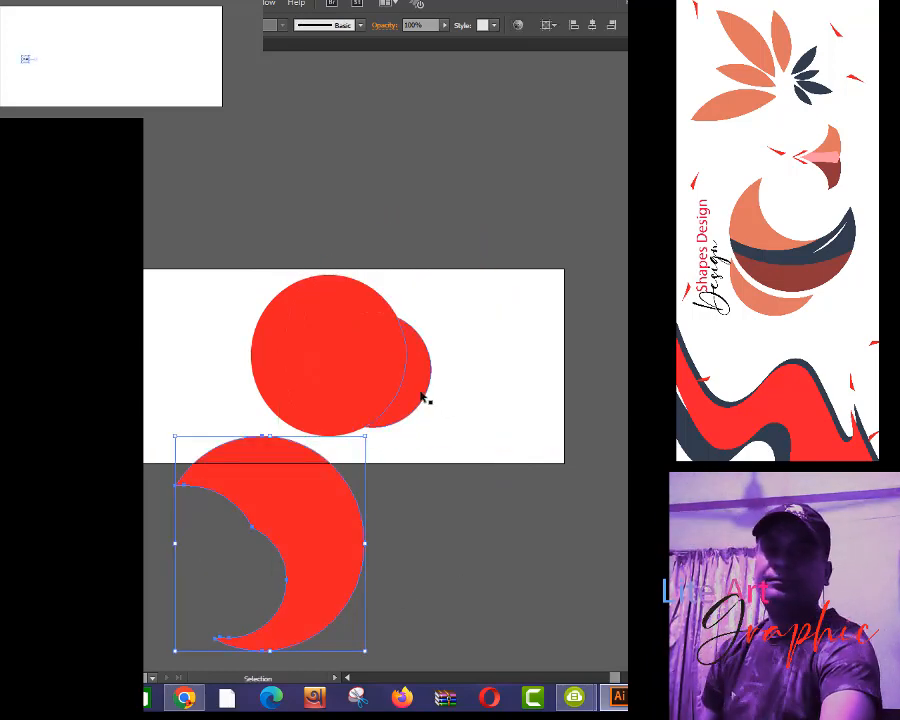
pyautogui.moveTo(424, 399); pyautogui.dragTo(546, 513)
pyautogui.moveTo(348, 363); pyautogui.dragTo(466, 245)
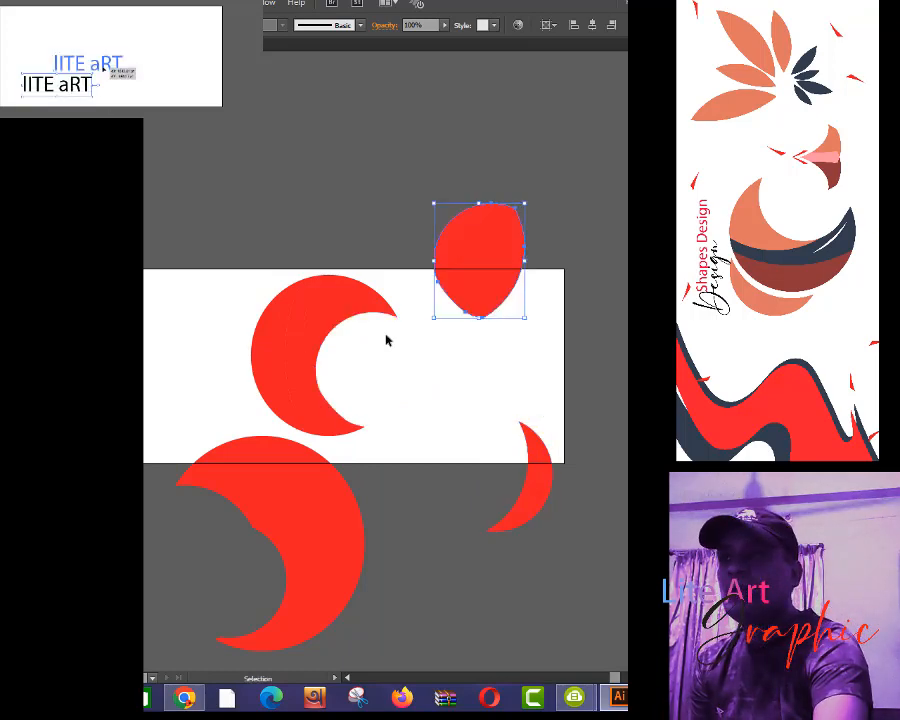
# - Fill the inner upper-right section of the artboard's crescent with blue
pyautogui.moveTo(336, 297); pyautogui.dragTo(379, 352)
pyautogui.hotkey('ctrl', 'z')
pyautogui.hotkey('ctrl', 'z')
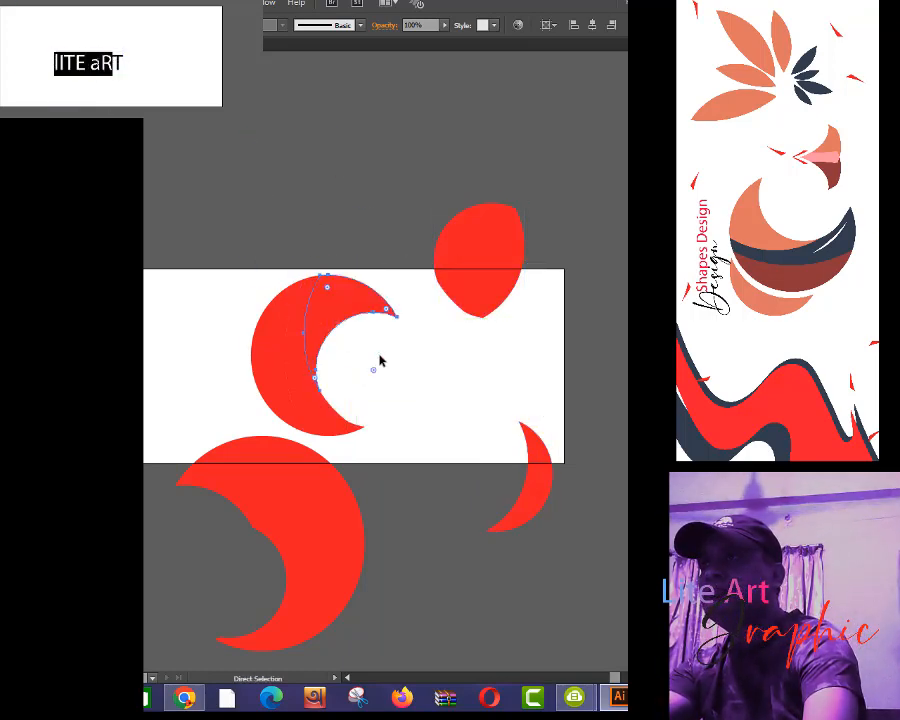
pyautogui.click(384, 366)
pyautogui.click(346, 307)
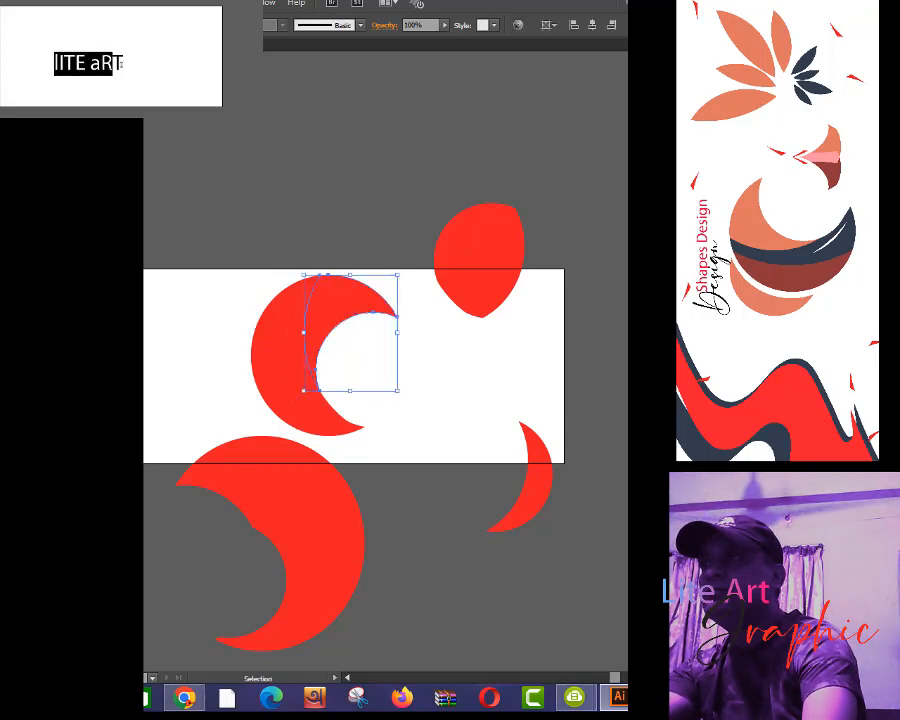
pyautogui.click(541, 354)
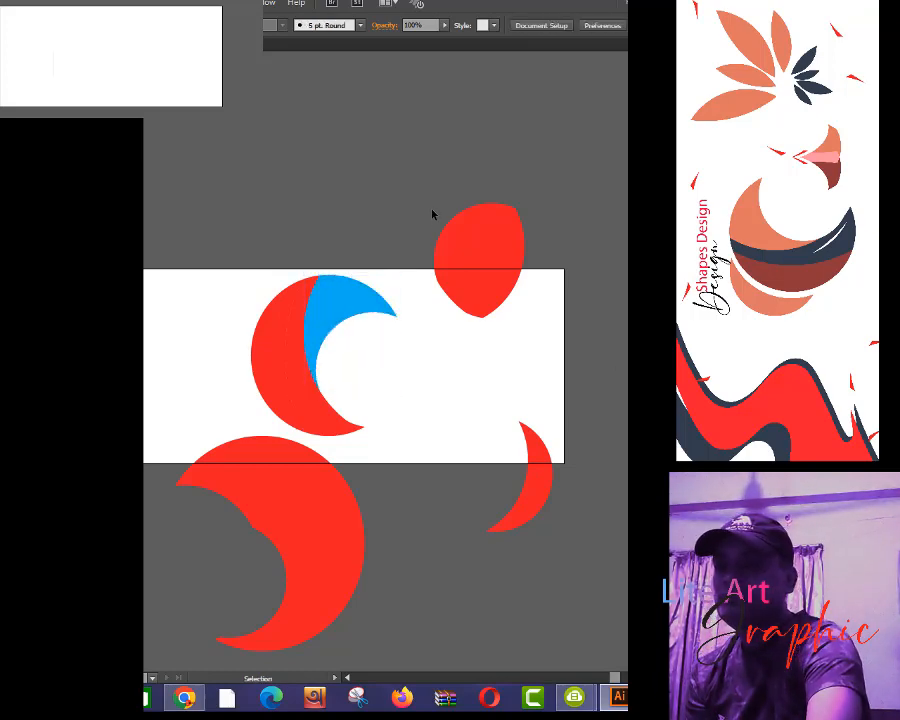
# - Delete the rounded leftover piece, and rotate the small crescent and place it along the main crescent's left outer edge
pyautogui.click(520, 288)
pyautogui.press('Delete')
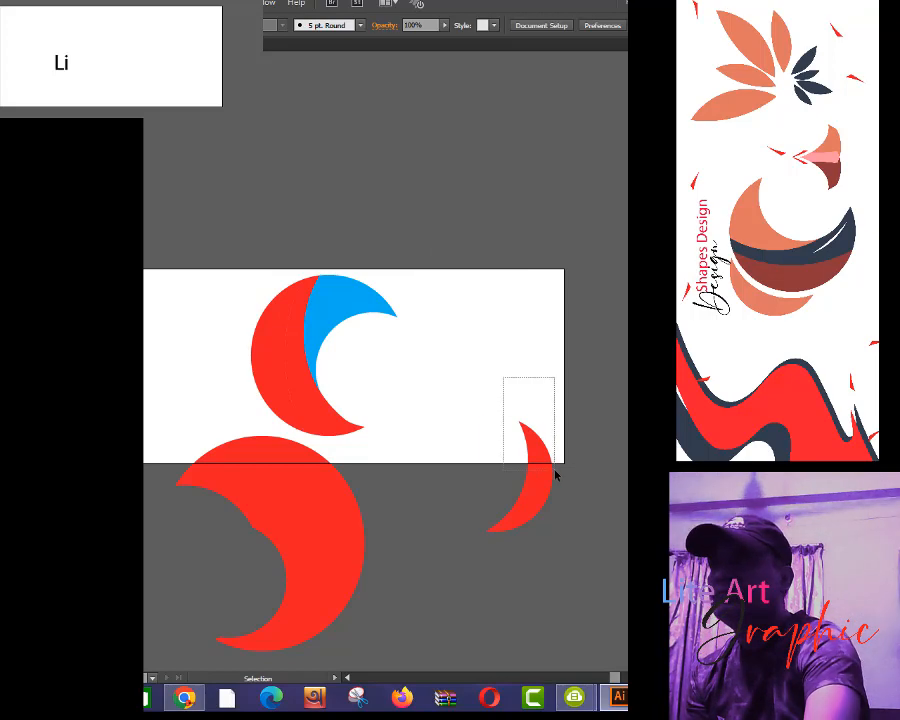
pyautogui.moveTo(503, 378); pyautogui.dragTo(556, 476)
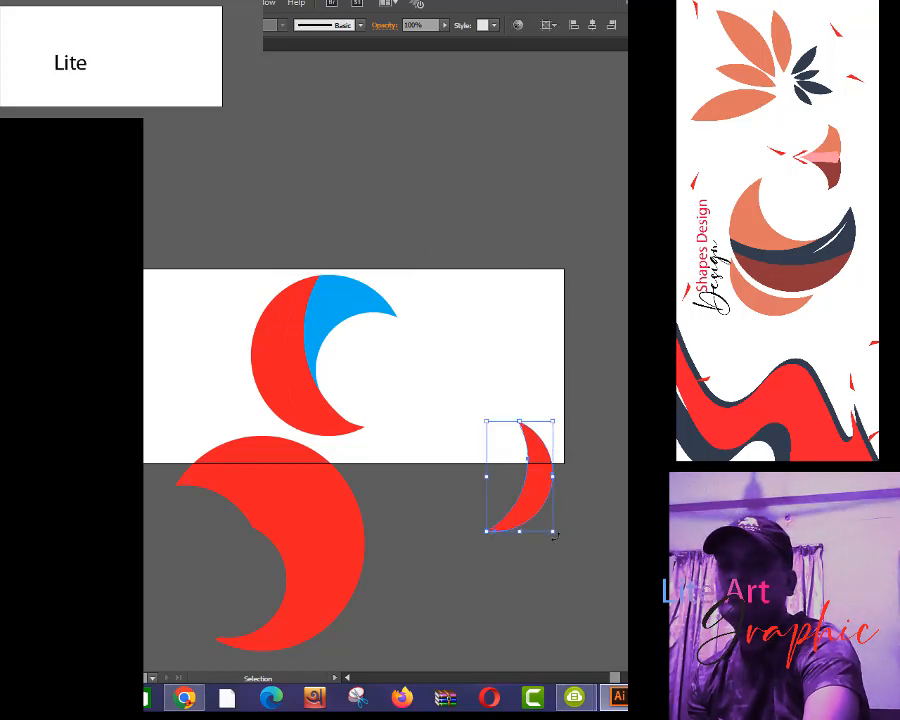
pyautogui.moveTo(557, 537); pyautogui.dragTo(244, 291)
pyautogui.click(334, 258)
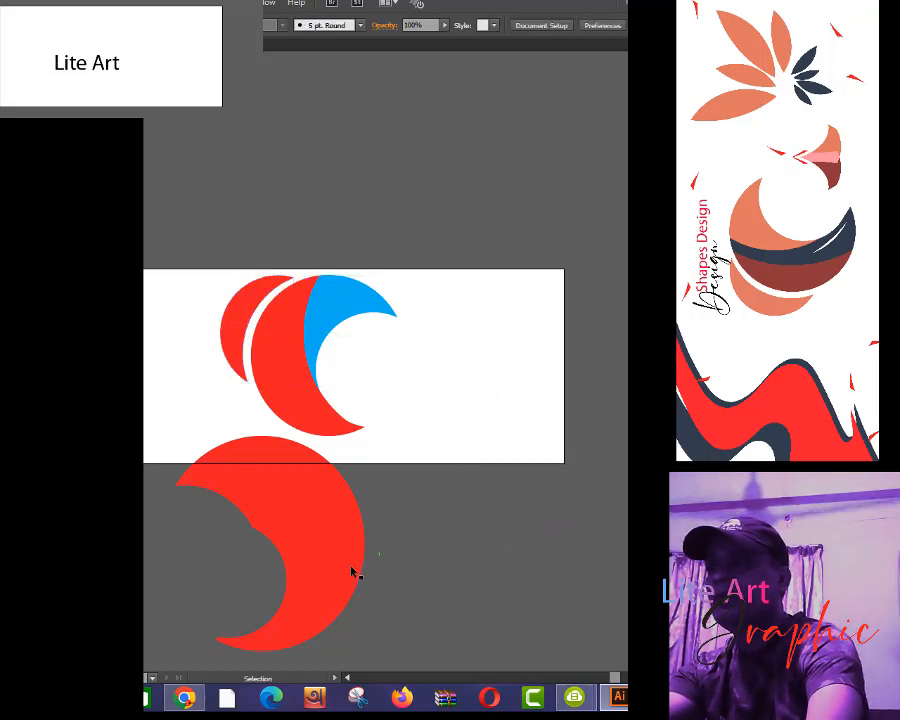
# - Move the large crescent below the artboard and arrange rotated copies of it so that they overlap
pyautogui.click(350, 572)
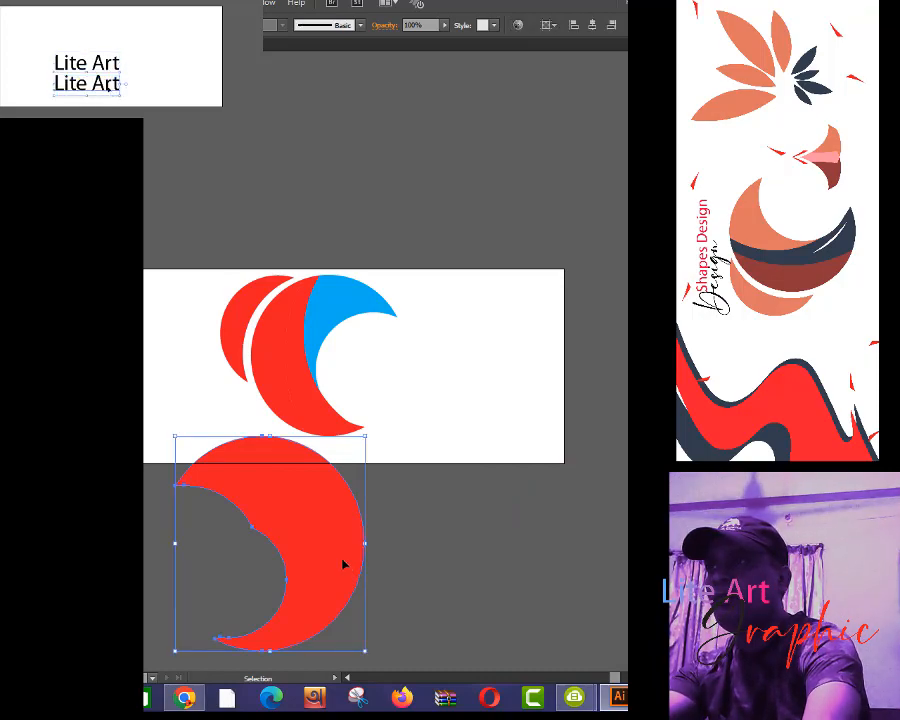
pyautogui.moveTo(346, 565); pyautogui.dragTo(461, 467)
pyautogui.press('space')
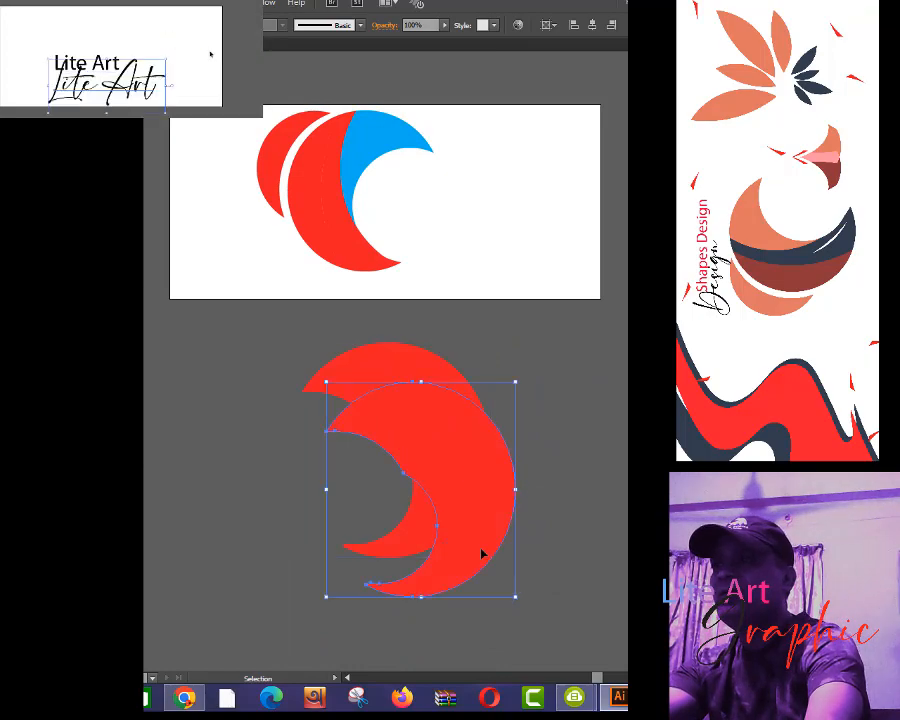
pyautogui.moveTo(518, 603); pyautogui.dragTo(466, 346)
pyautogui.moveTo(411, 449)
pyautogui.mouseDown()
pyautogui.moveTo(426, 440)
pyautogui.moveTo(420, 430)
pyautogui.mouseUp()
pyautogui.moveTo(362, 428); pyautogui.dragTo(420, 397)
# - Divide the overlapping crescents along their edges and ungroup the resulting pieces
pyautogui.moveTo(267, 343); pyautogui.dragTo(555, 432)
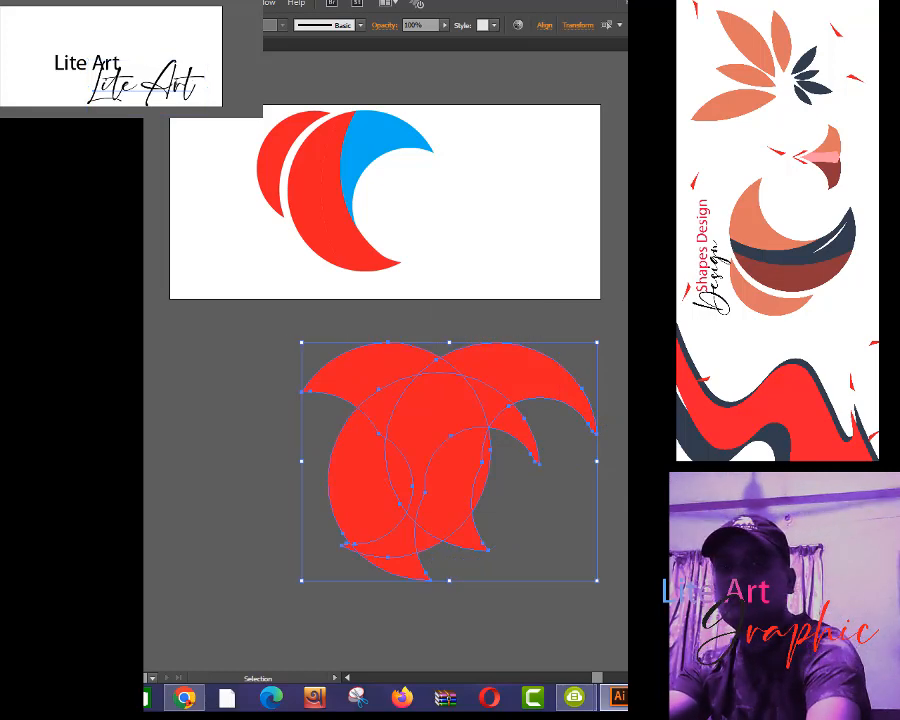
pyautogui.rightClick(460, 444)
pyautogui.click(542, 524)
pyautogui.click(527, 527)
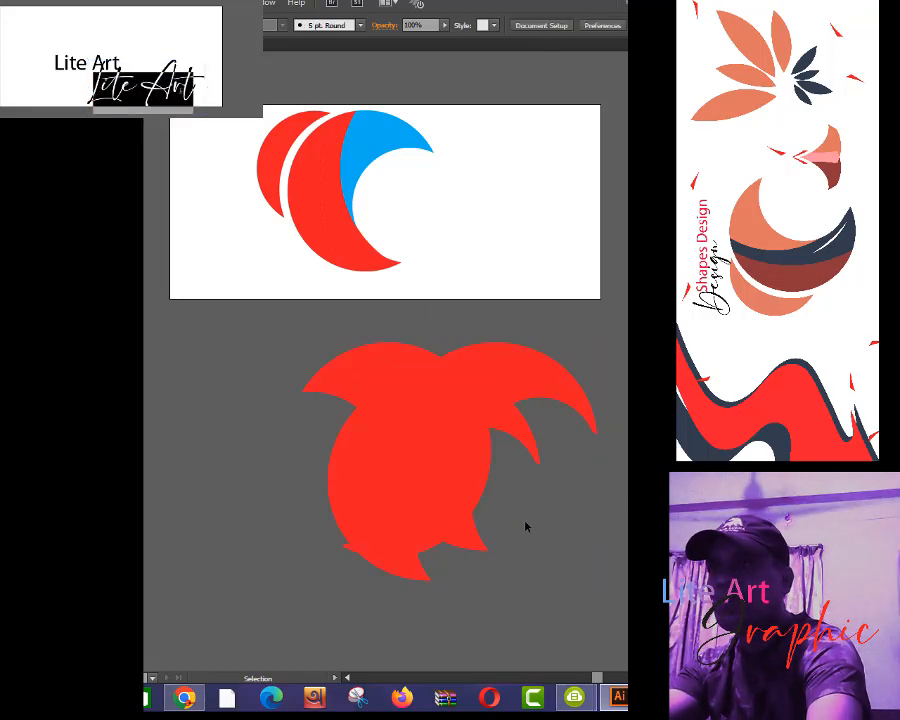
# - Pull the large outer pieces off the divided crescents and delete the piece at their upper centre
pyautogui.moveTo(548, 371); pyautogui.dragTo(262, 466)
pyautogui.moveTo(405, 408); pyautogui.dragTo(568, 523)
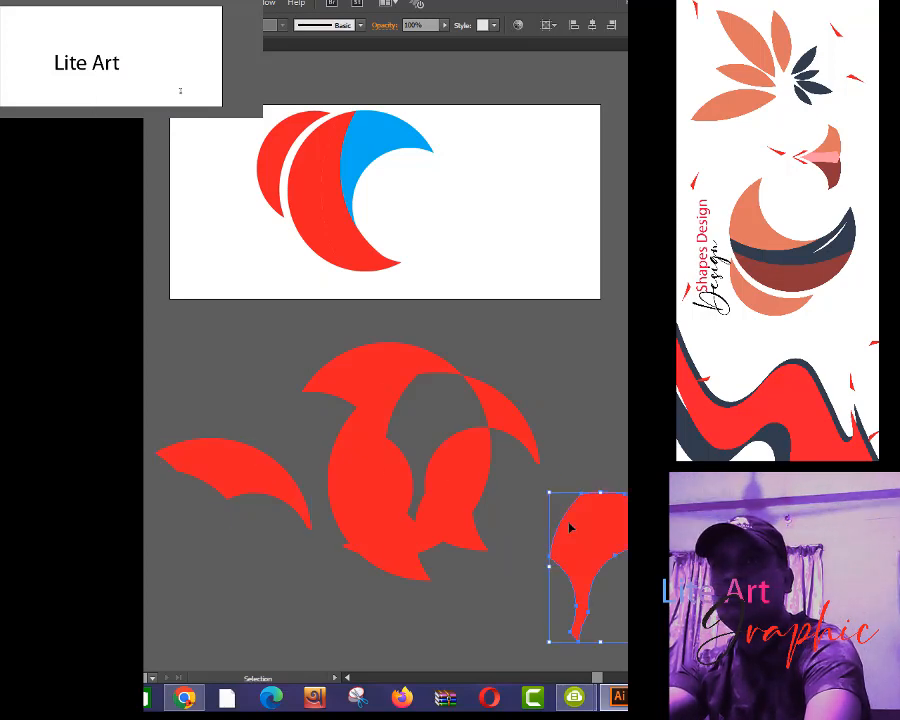
pyautogui.press('Delete')
pyautogui.moveTo(463, 479); pyautogui.dragTo(556, 572)
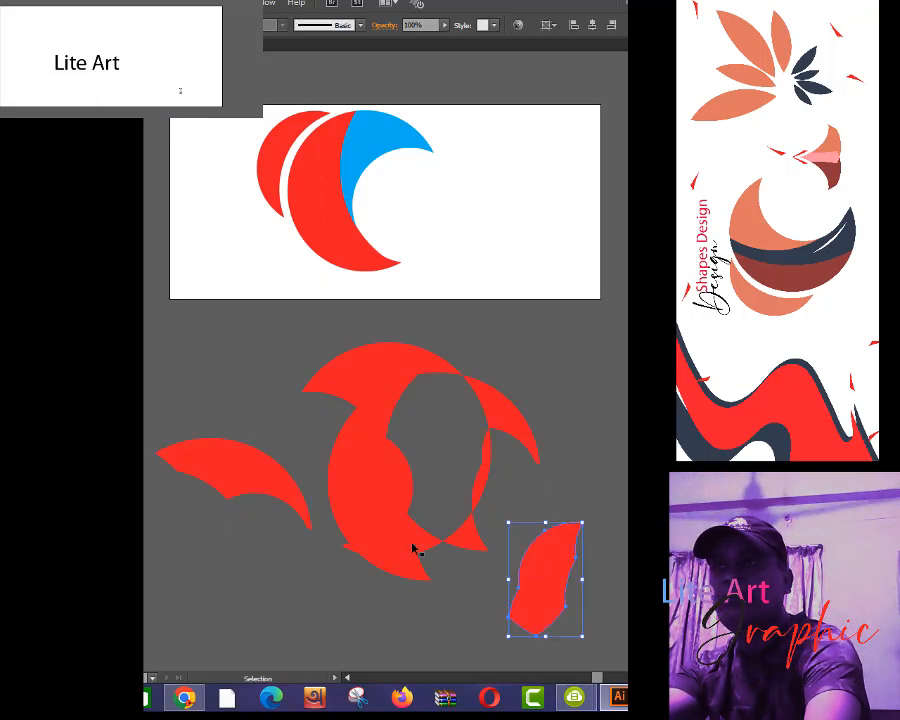
pyautogui.moveTo(376, 505); pyautogui.dragTo(232, 564)
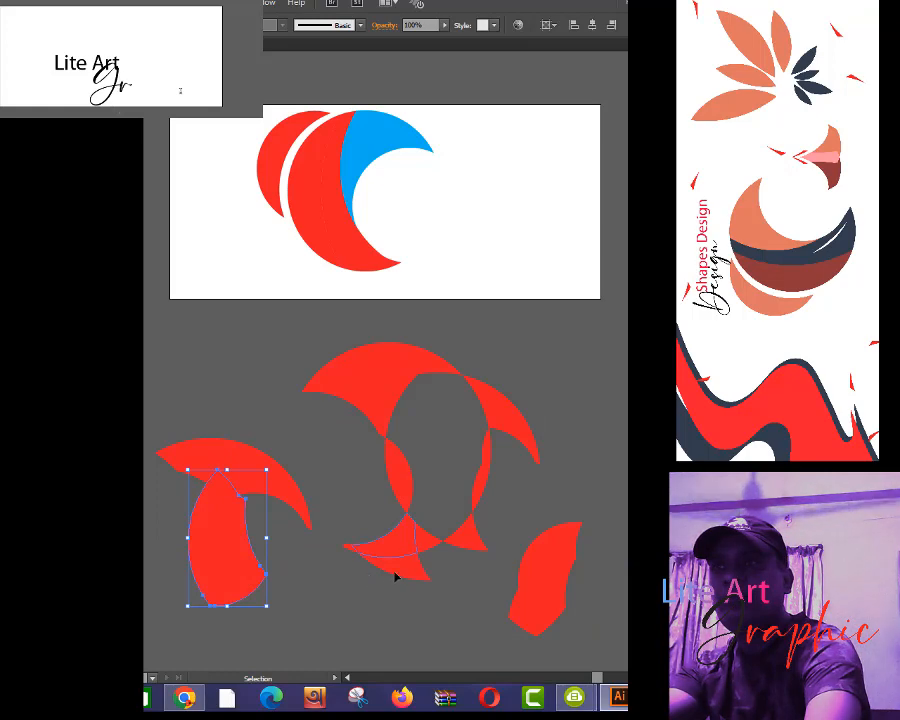
# - Move the lower pieces, the right-hand tip and the upper arc away from the divided shape
pyautogui.moveTo(395, 577); pyautogui.dragTo(424, 640)
pyautogui.moveTo(468, 535); pyautogui.dragTo(471, 568)
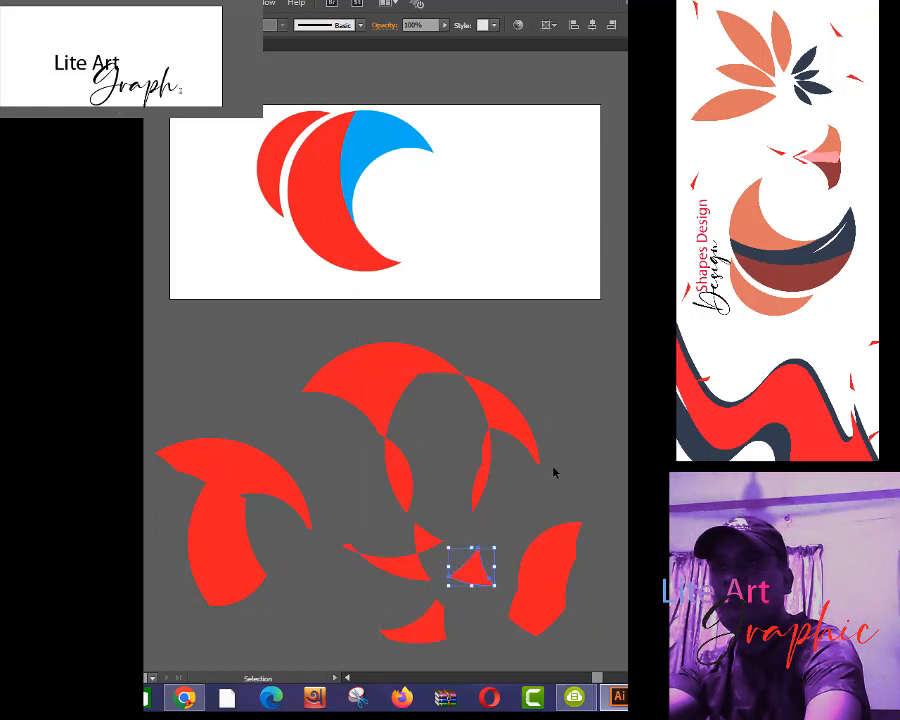
pyautogui.moveTo(520, 418); pyautogui.dragTo(553, 370)
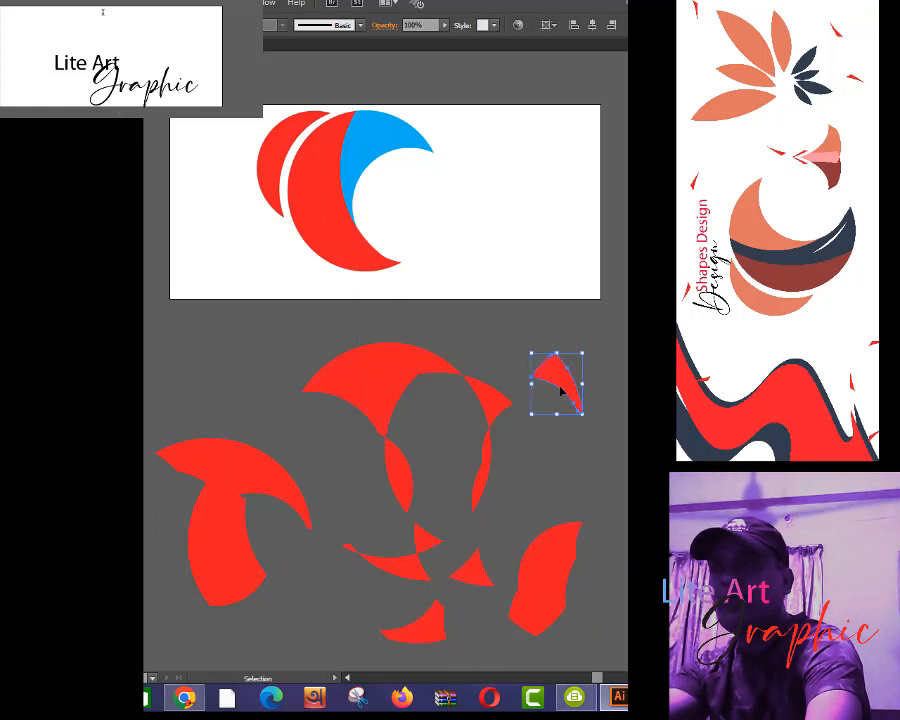
pyautogui.click(573, 430)
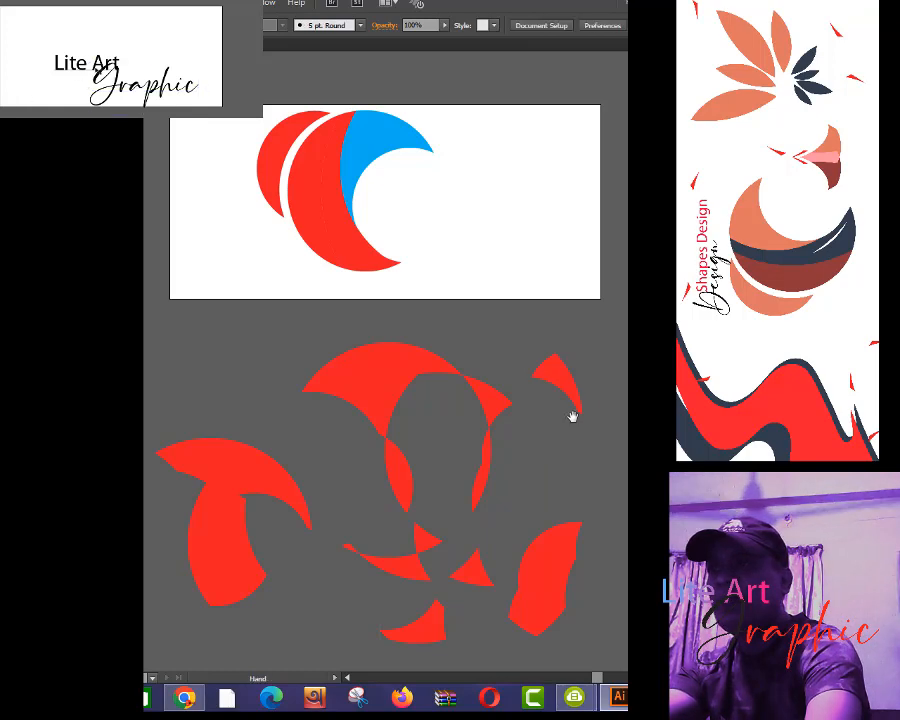
pyautogui.moveTo(388, 374); pyautogui.dragTo(502, 314)
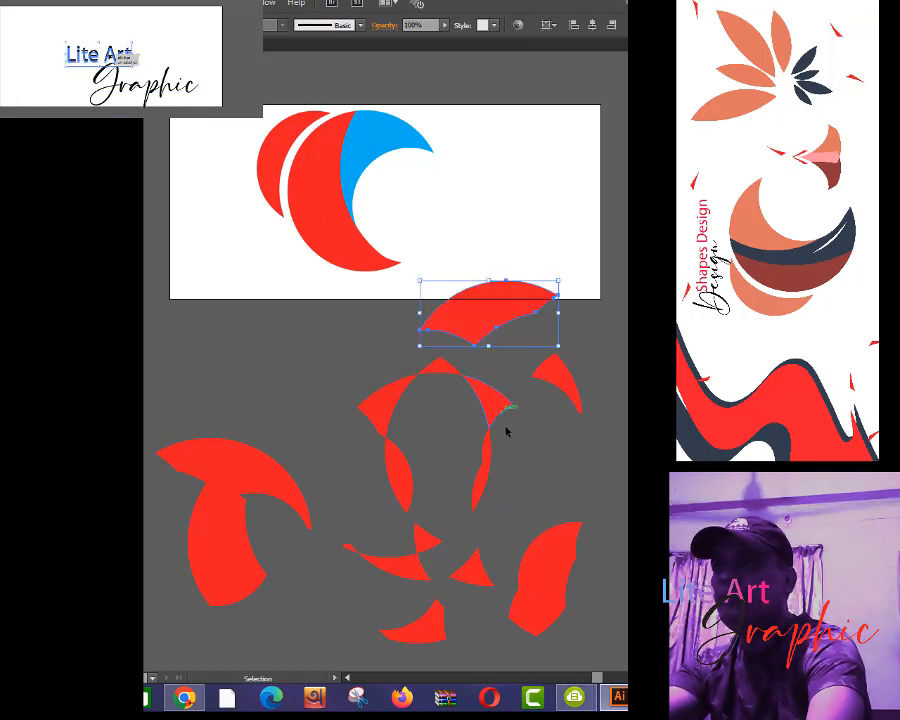
# - Move the narrow leaf-shaped piece outside the artboard's left edge and place a mirrored copy next to it
pyautogui.moveTo(398, 482); pyautogui.dragTo(177, 346)
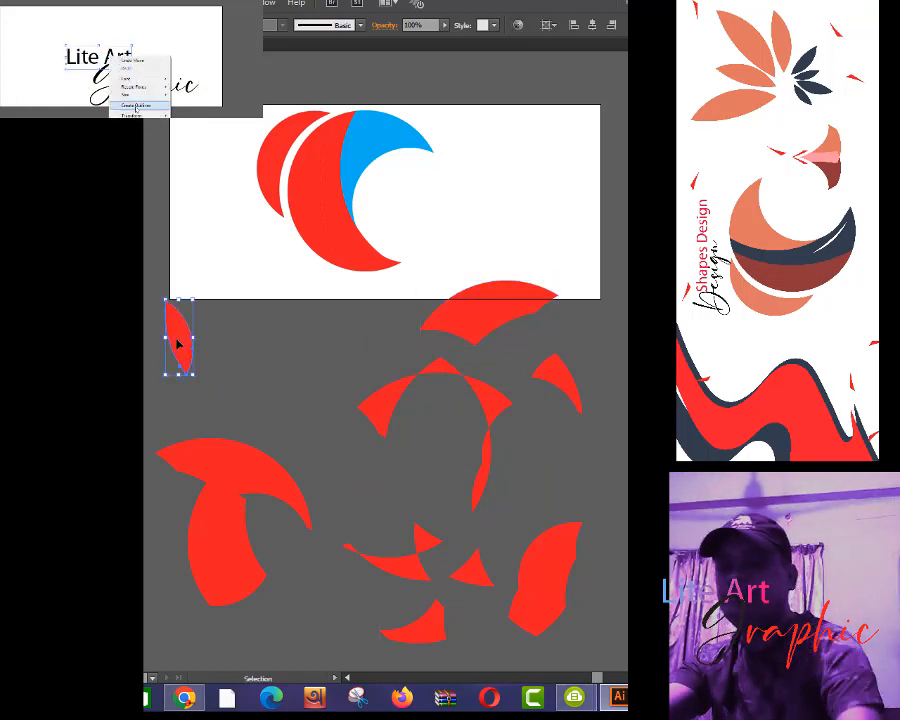
pyautogui.moveTo(250, 423); pyautogui.dragTo(340, 502)
pyautogui.moveTo(279, 434); pyautogui.dragTo(156, 396)
pyautogui.moveTo(153, 337); pyautogui.dragTo(148, 396)
pyautogui.moveTo(153, 344); pyautogui.dragTo(196, 362)
pyautogui.click(167, 398)
pyautogui.rightClick(155, 340)
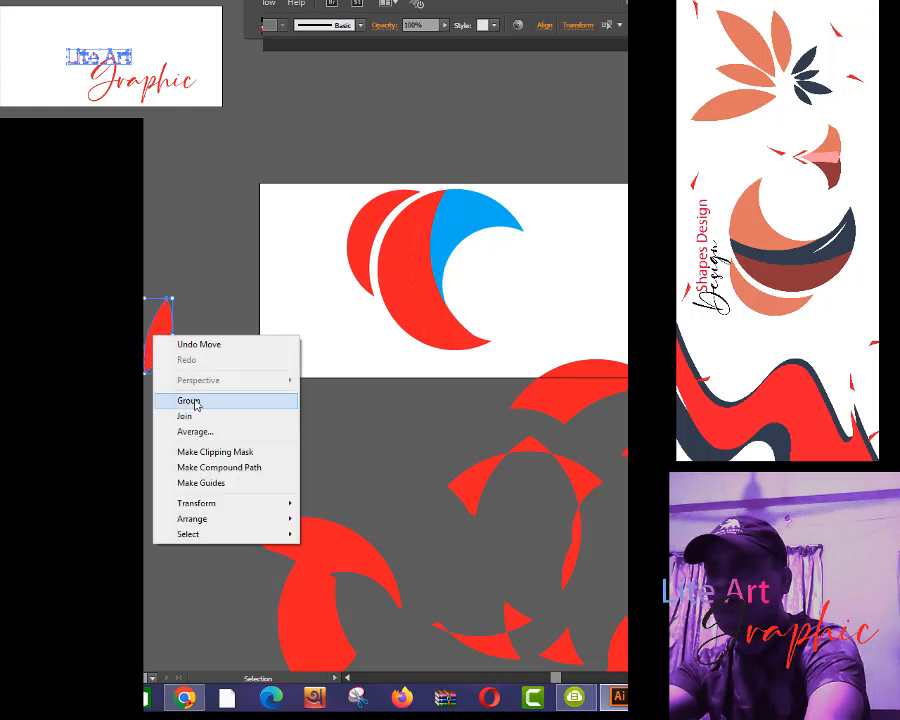
pyautogui.click(193, 307)
# - Shrink the right-leaning leaf so that it is shorter than the leaf beside it
pyautogui.click(162, 322)
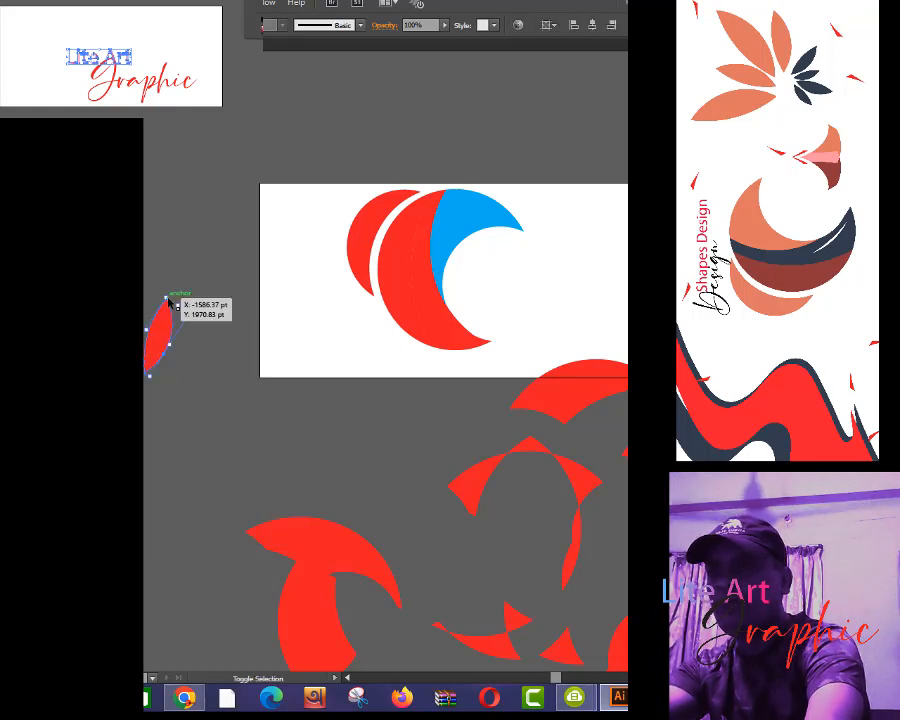
pyautogui.moveTo(168, 298); pyautogui.dragTo(164, 321)
pyautogui.click(191, 362)
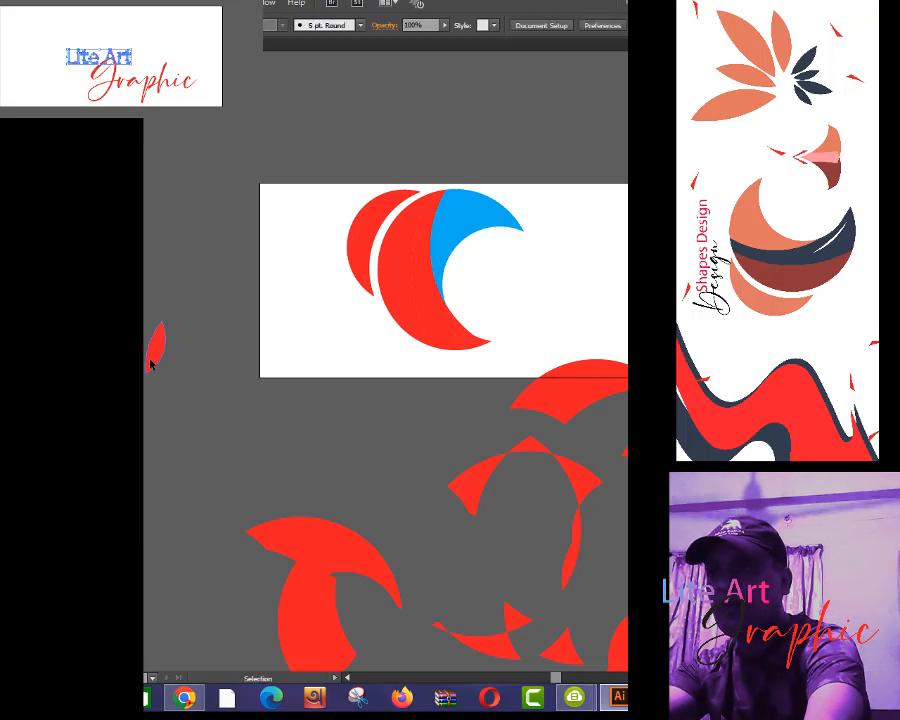
# - Add rotated copies of the two leaves to their right to complete a four-leaf fan
pyautogui.click(151, 365)
pyautogui.rightClick(161, 328)
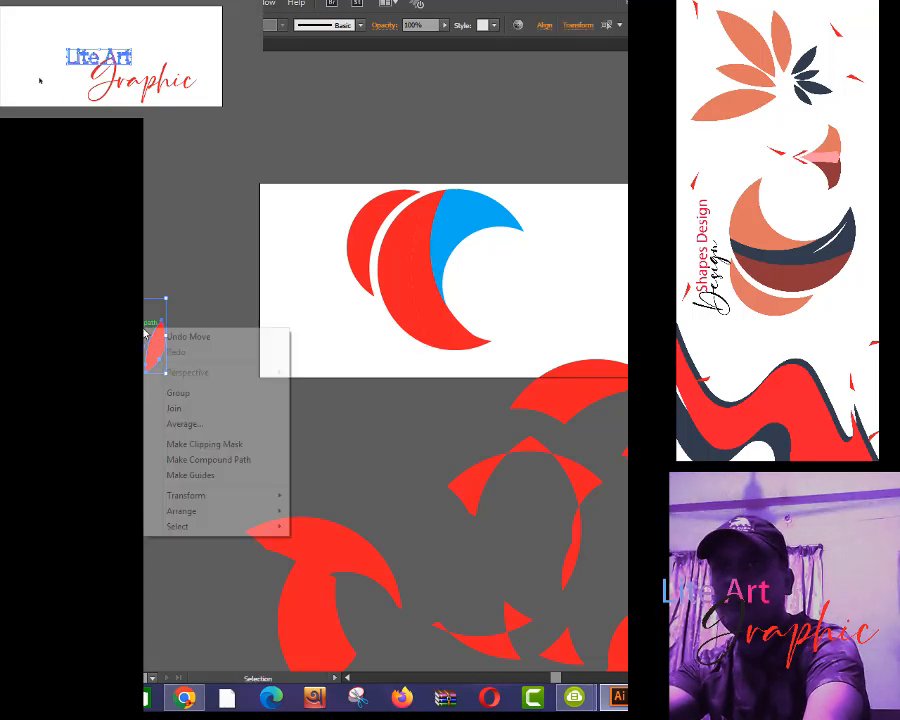
pyautogui.click(182, 406)
pyautogui.moveTo(158, 362); pyautogui.dragTo(180, 410)
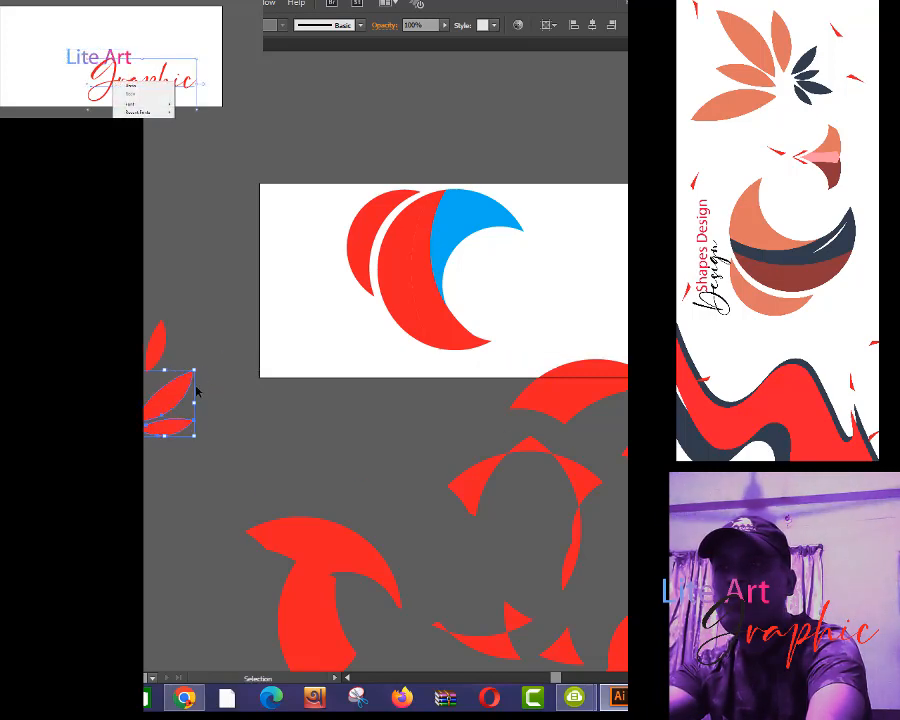
pyautogui.moveTo(195, 364); pyautogui.dragTo(195, 357)
pyautogui.click(210, 414)
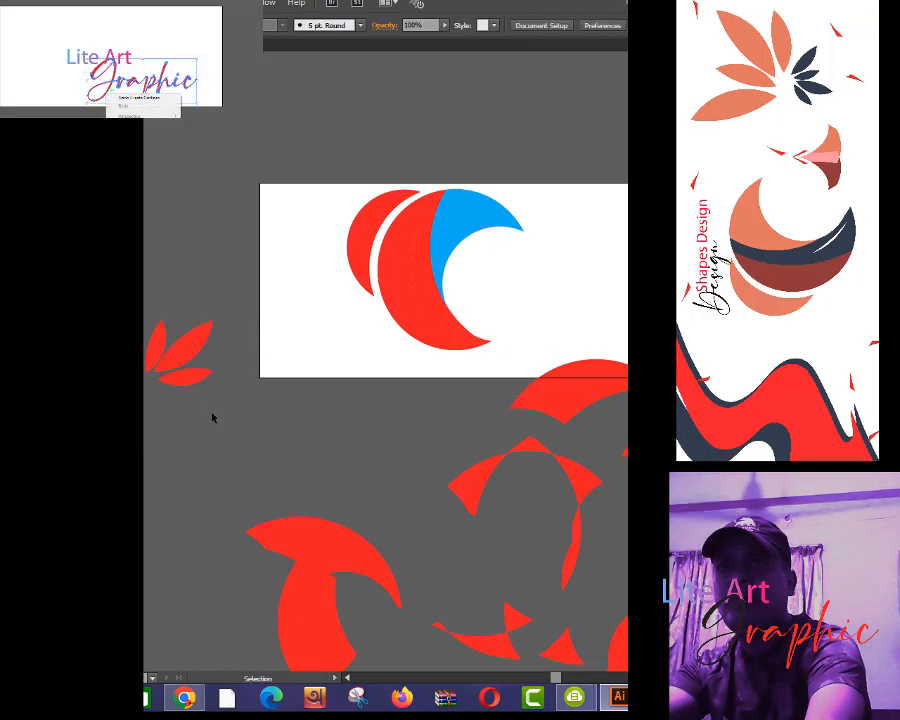
# - Group the four leaves and move the group onto the artboard to the right of the crescent
pyautogui.click(173, 364)
pyautogui.rightClick(173, 362)
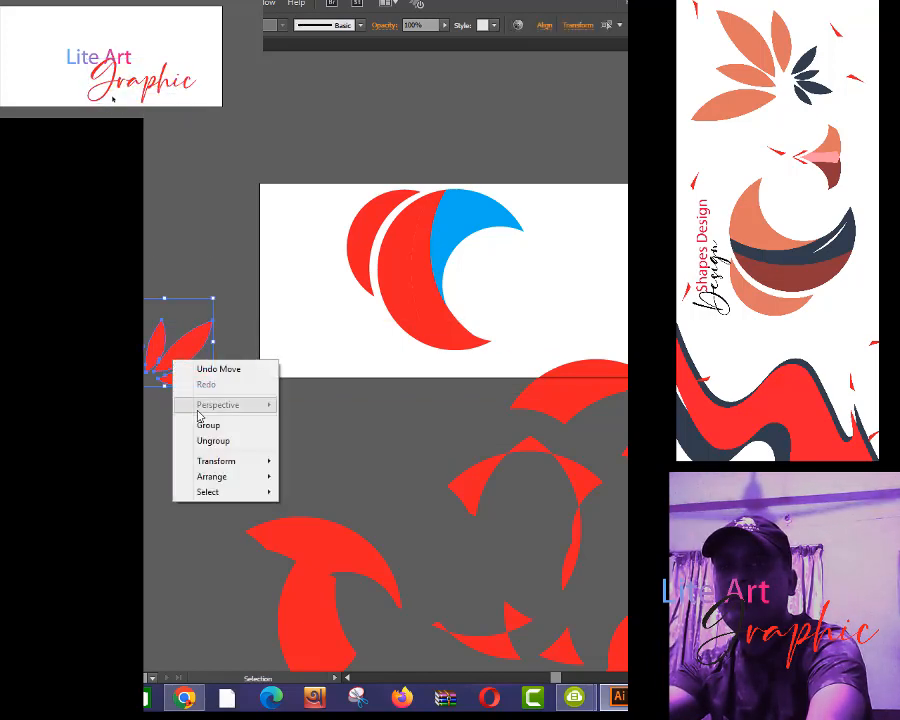
pyautogui.click(208, 425)
pyautogui.moveTo(237, 397); pyautogui.dragTo(182, 496)
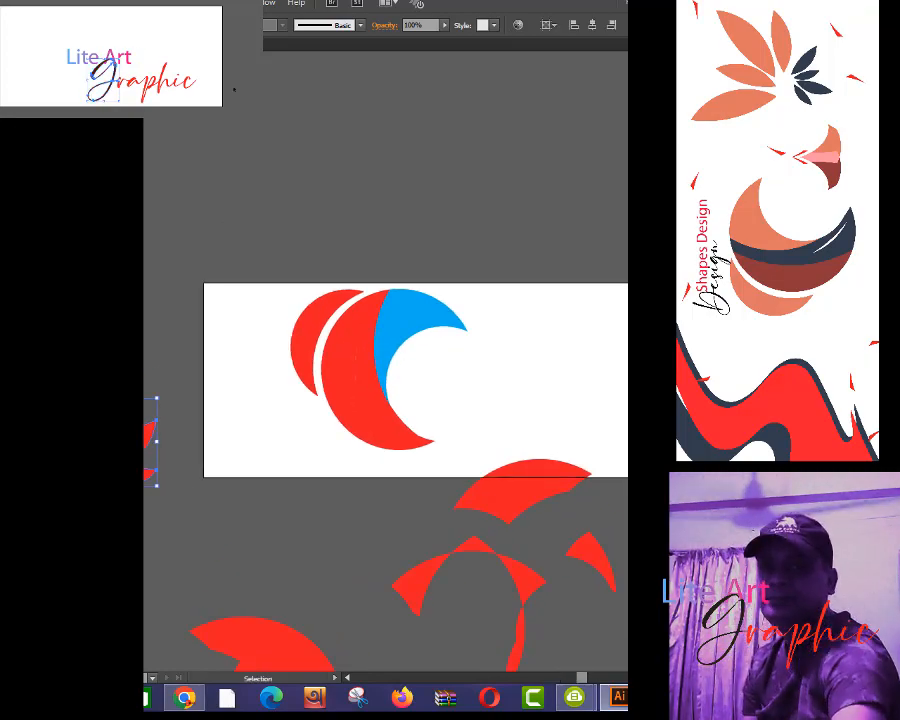
pyautogui.moveTo(150, 440); pyautogui.dragTo(566, 360)
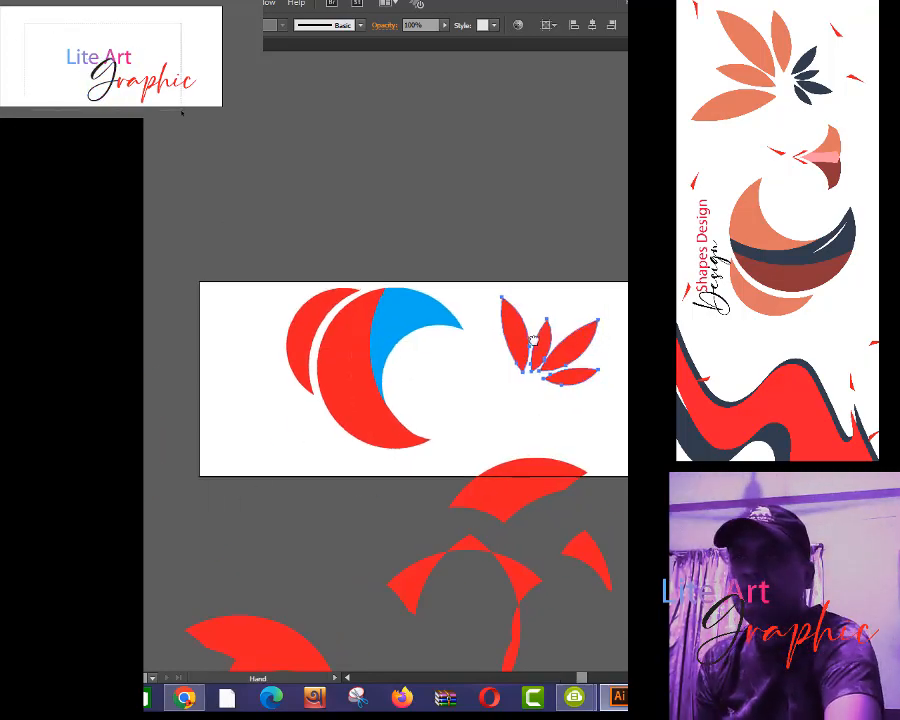
# - Enlarge the small curved triangular piece at the artboard's left edge and warp it into a wavy ribbon
pyautogui.moveTo(584, 478); pyautogui.dragTo(518, 321)
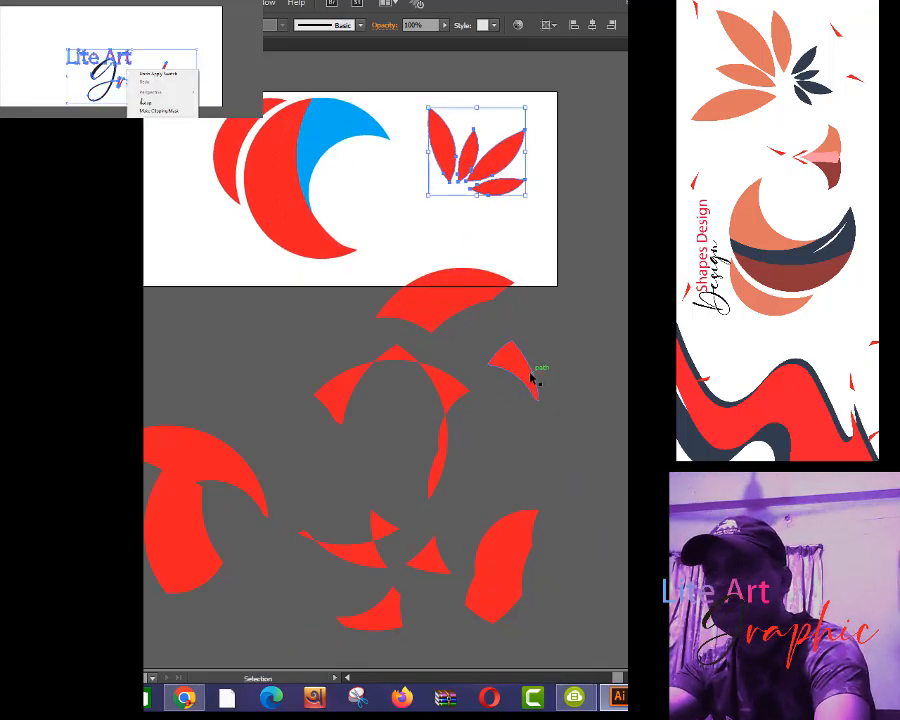
pyautogui.moveTo(530, 371); pyautogui.dragTo(285, 457)
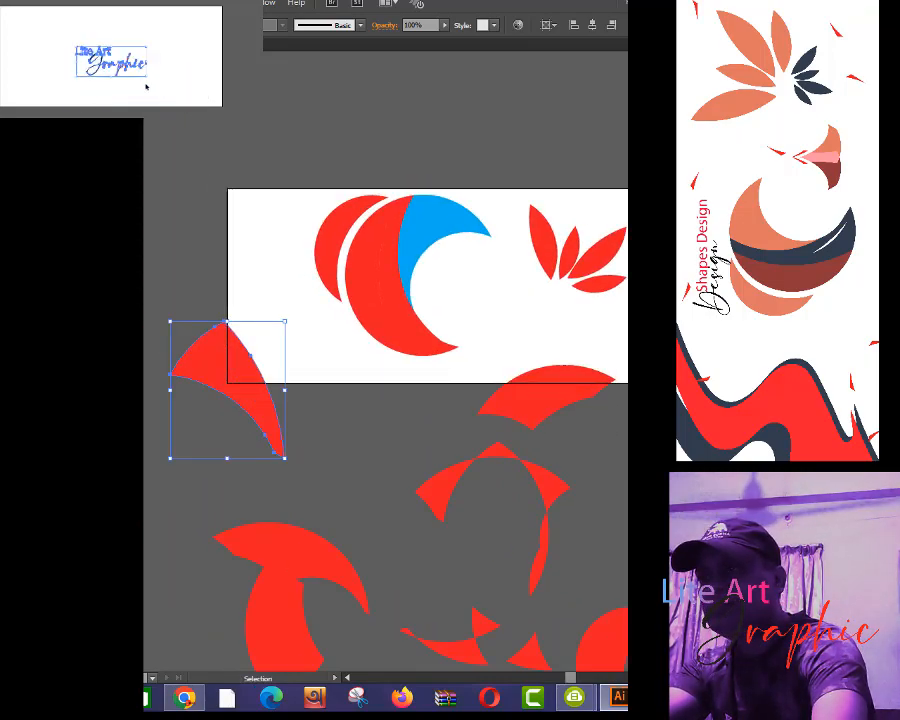
pyautogui.hotkey('shift', 'w')
pyautogui.hotkey('shift', 'r')
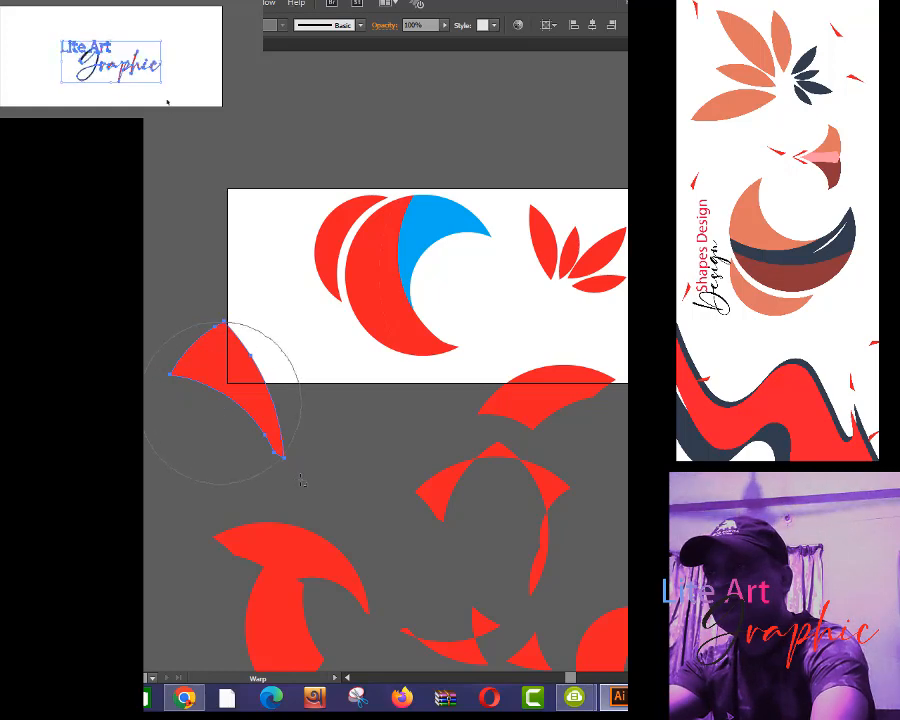
pyautogui.moveTo(207, 420)
pyautogui.mouseDown()
pyautogui.moveTo(242, 342)
pyautogui.moveTo(211, 302)
pyautogui.moveTo(160, 294)
pyautogui.mouseUp()
pyautogui.moveTo(239, 286); pyautogui.dragTo(152, 480)
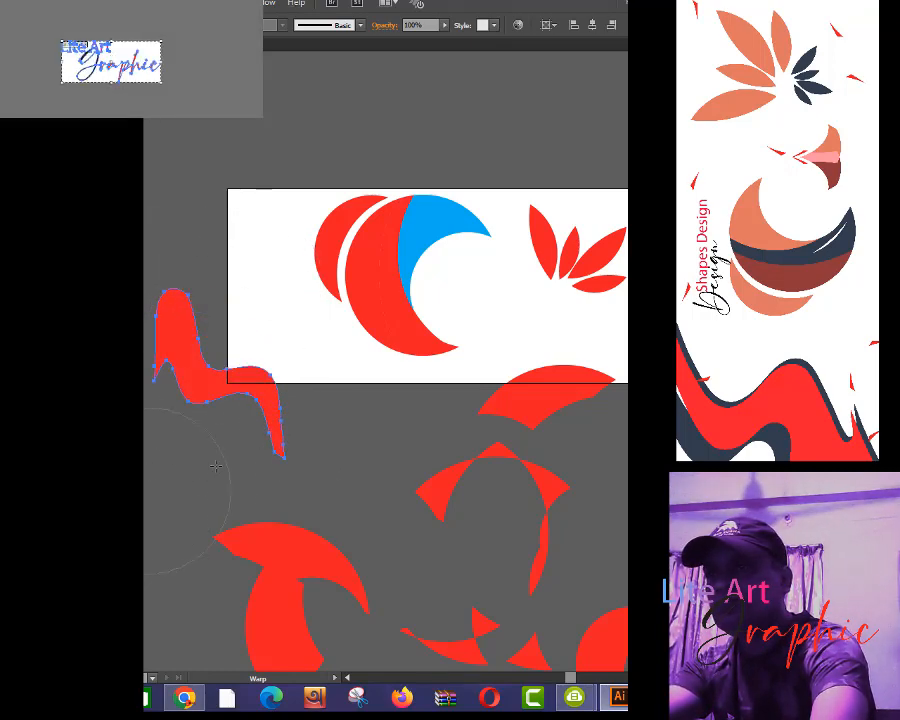
pyautogui.moveTo(272, 422)
pyautogui.mouseDown()
pyautogui.moveTo(239, 432)
pyautogui.moveTo(169, 346)
pyautogui.moveTo(117, 314)
pyautogui.mouseUp()
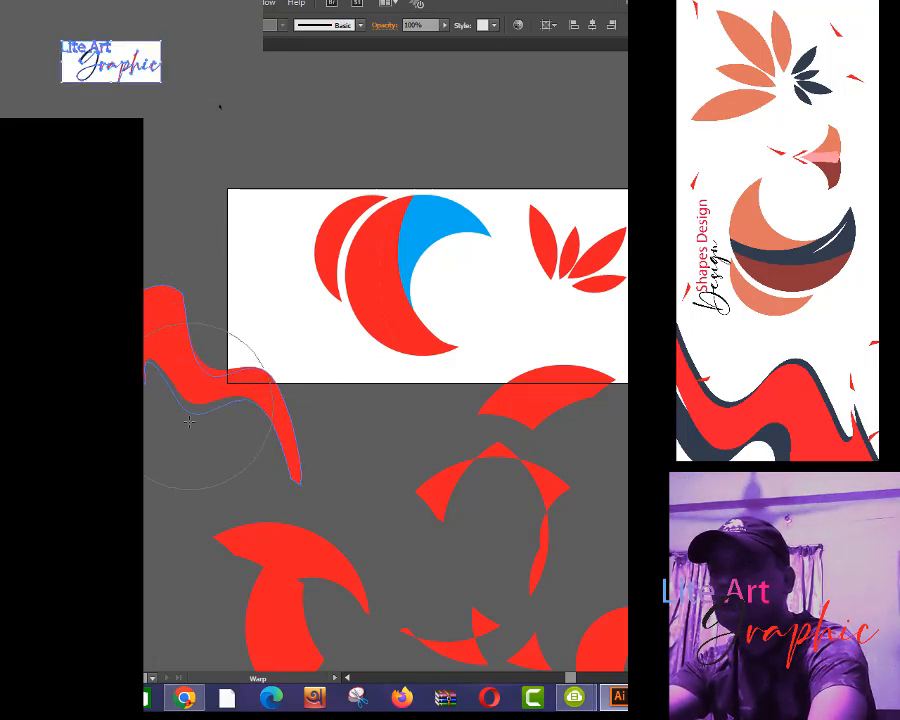
pyautogui.moveTo(190, 404); pyautogui.dragTo(184, 446)
pyautogui.moveTo(169, 327)
pyautogui.mouseDown()
pyautogui.moveTo(190, 287)
pyautogui.moveTo(129, 279)
pyautogui.moveTo(181, 312)
pyautogui.moveTo(197, 313)
pyautogui.moveTo(205, 280)
pyautogui.mouseUp()
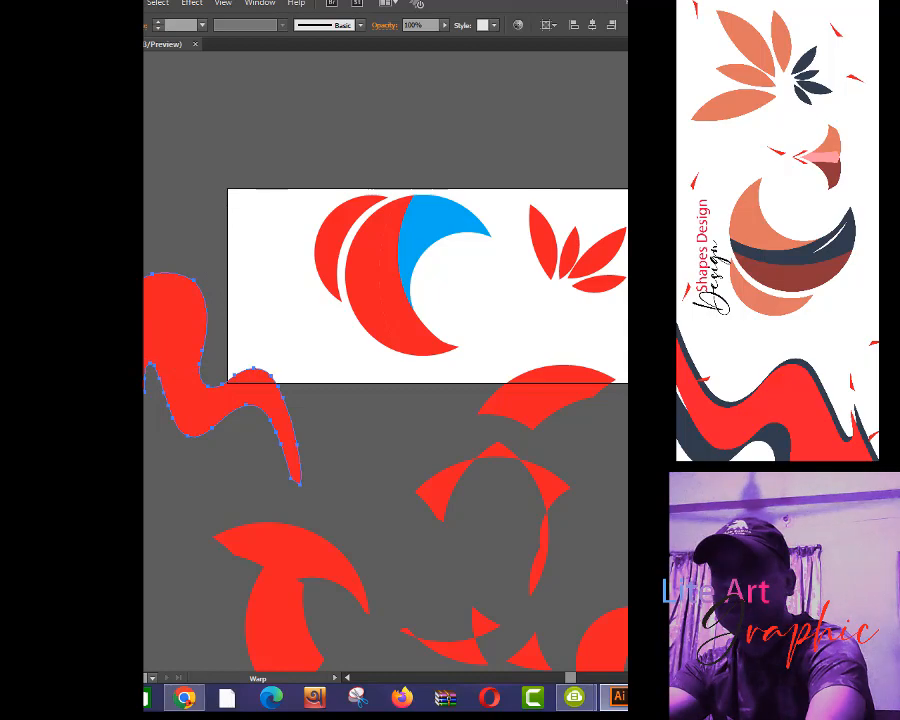
# - Rotate the wavy ribbon upright and place it over the artboard's left edge
pyautogui.moveTo(285, 402)
pyautogui.mouseDown()
pyautogui.moveTo(268, 298)
pyautogui.moveTo(259, 311)
pyautogui.mouseUp()
pyautogui.moveTo(281, 397); pyautogui.dragTo(240, 222)
pyautogui.click(304, 363)
pyautogui.scroll(3, 290, 390)
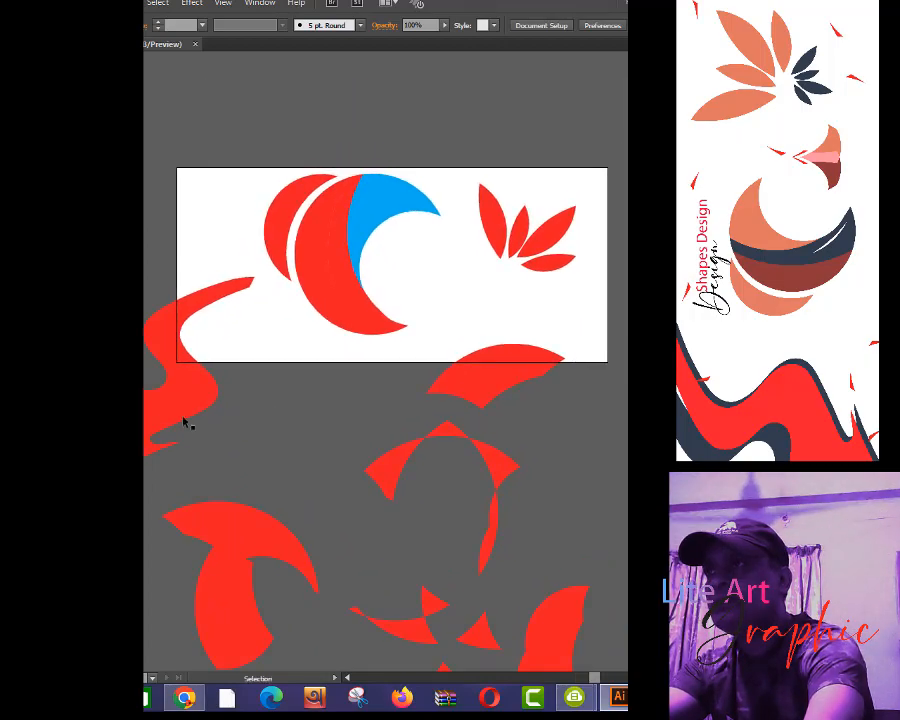
pyautogui.moveTo(178, 405)
pyautogui.mouseDown()
pyautogui.moveTo(221, 253)
pyautogui.moveTo(209, 282)
pyautogui.mouseUp()
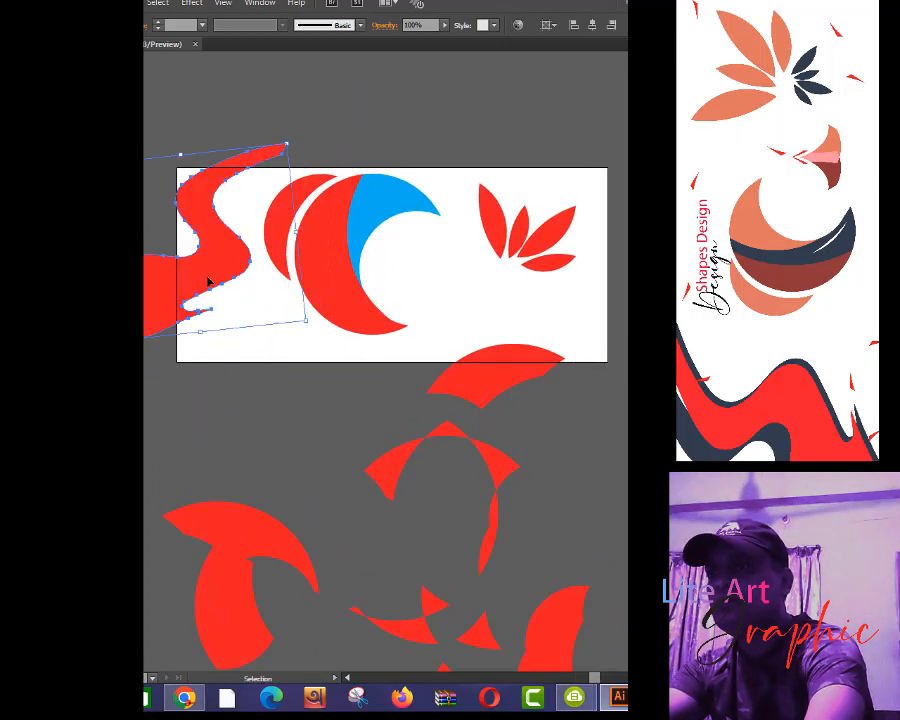
# - Shrink the crescent shapes together about their centre and shift them slightly right and down, clear of the ribbon
pyautogui.click(355, 232)
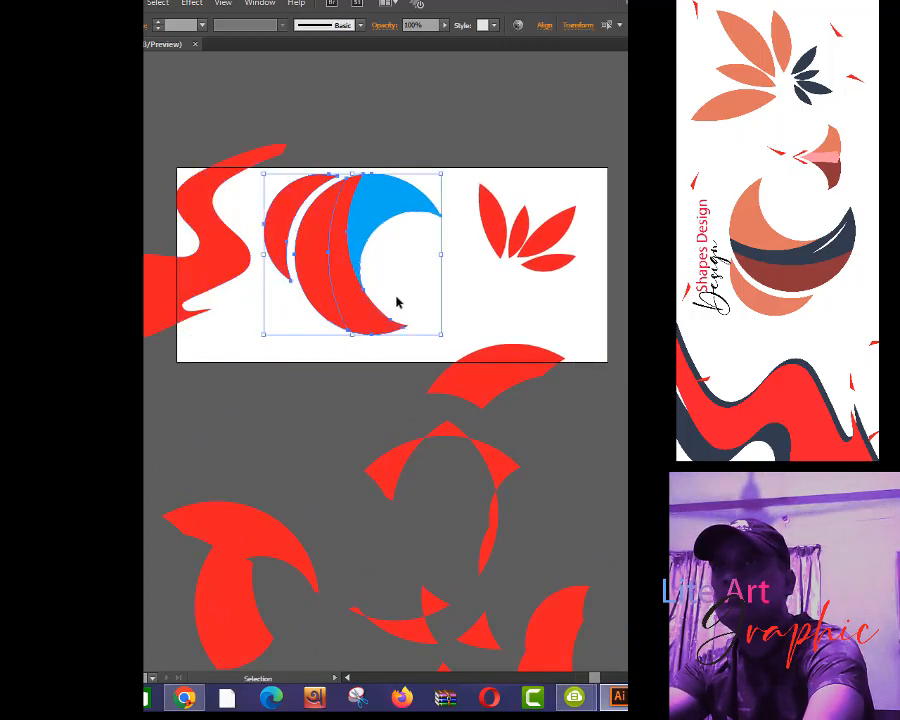
pyautogui.moveTo(443, 337); pyautogui.dragTo(416, 311)
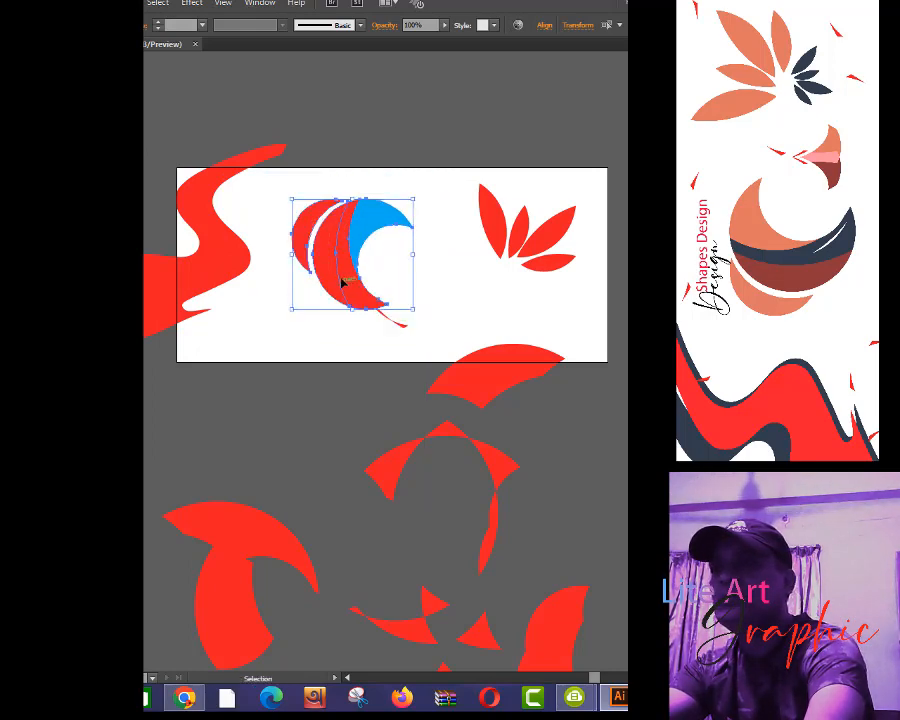
pyautogui.moveTo(344, 283); pyautogui.dragTo(362, 302)
# - Move the tiny red sliver outside the artboard and create a series of copies rotated 30° around a shared centre point
pyautogui.click(401, 353)
pyautogui.moveTo(392, 364); pyautogui.dragTo(403, 250)
pyautogui.moveTo(385, 204); pyautogui.dragTo(145, 200)
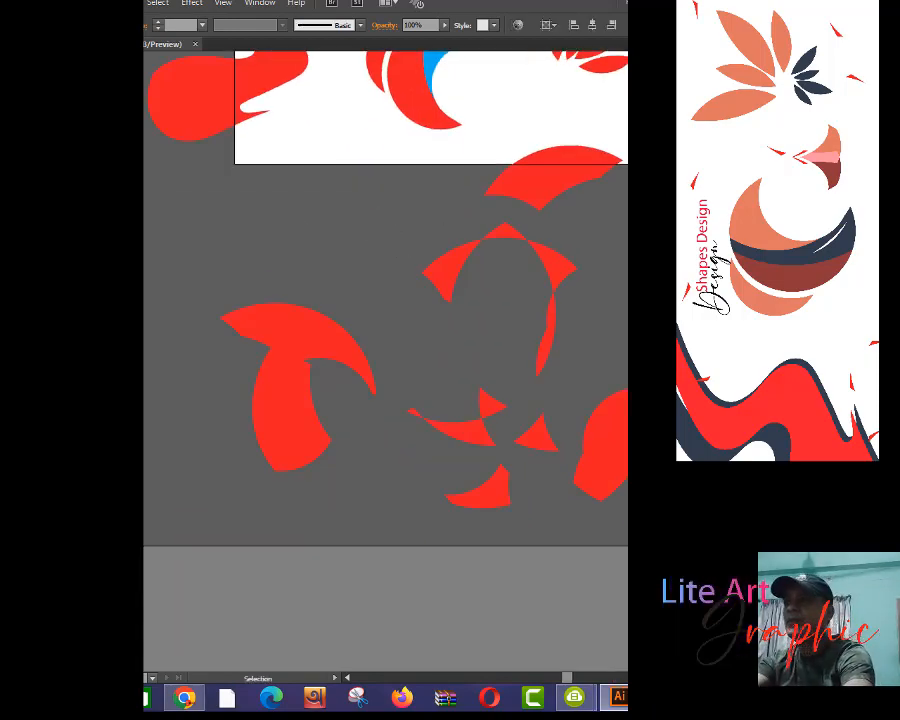
pyautogui.keyDown('alt'); pyautogui.click(145, 250); pyautogui.keyUp('alt')
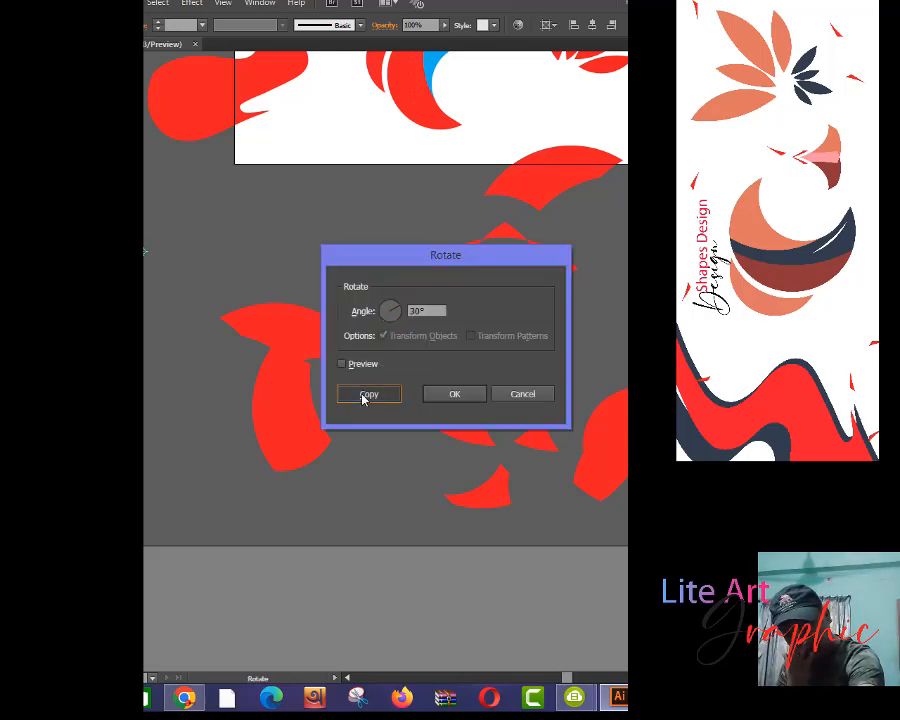
pyautogui.click(363, 394)
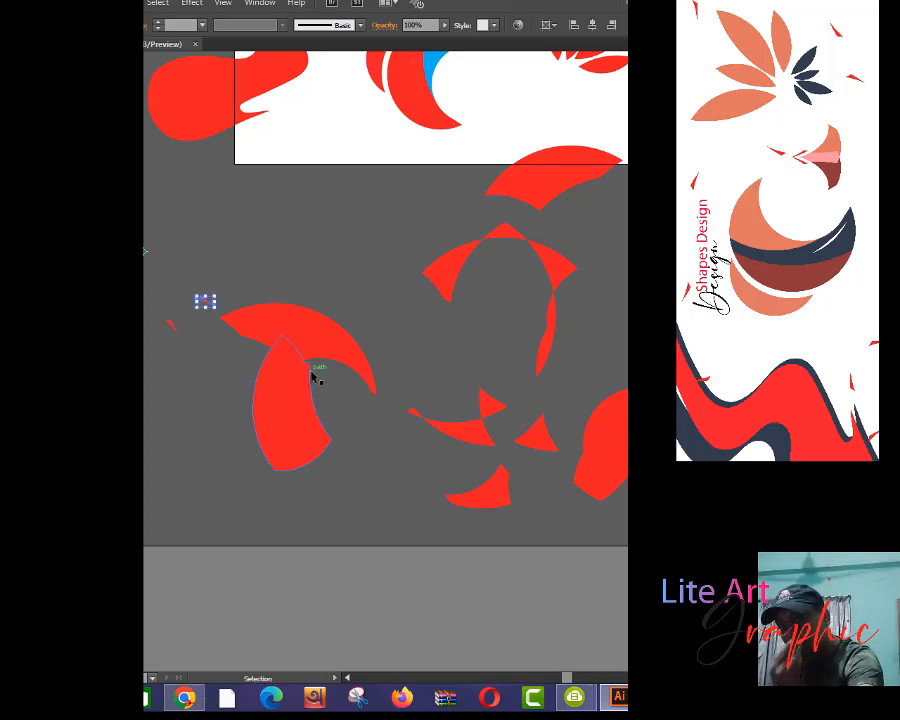
pyautogui.hotkey('ctrl', 'd')
pyautogui.hotkey('ctrl', 'd')
pyautogui.press('r')
pyautogui.moveTo(193, 310); pyautogui.dragTo(187, 475)
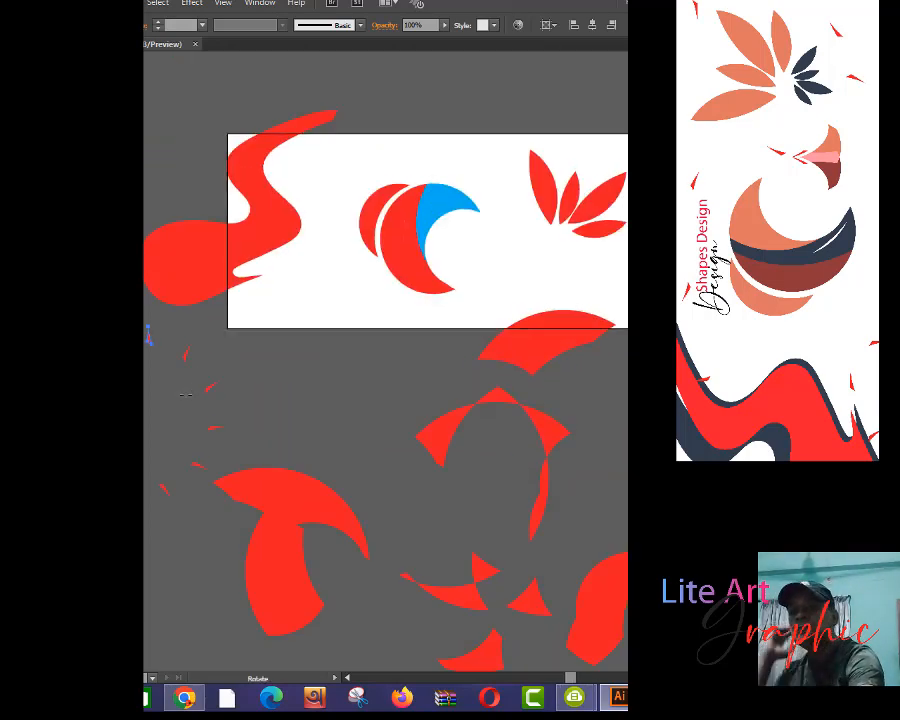
pyautogui.press('v')
pyautogui.hotkey('ctrl', 'shift', 'a')
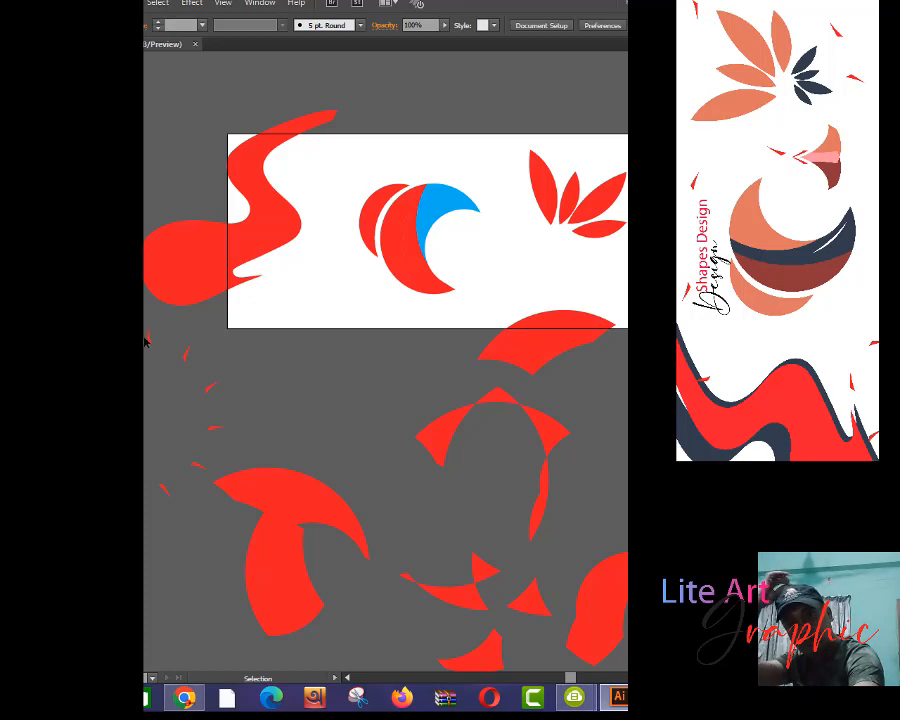
# - Scatter the tiny red slivers across the empty areas around the ribbon, crescents and leaf fan on the artboard
pyautogui.moveTo(145, 342); pyautogui.dragTo(302, 160)
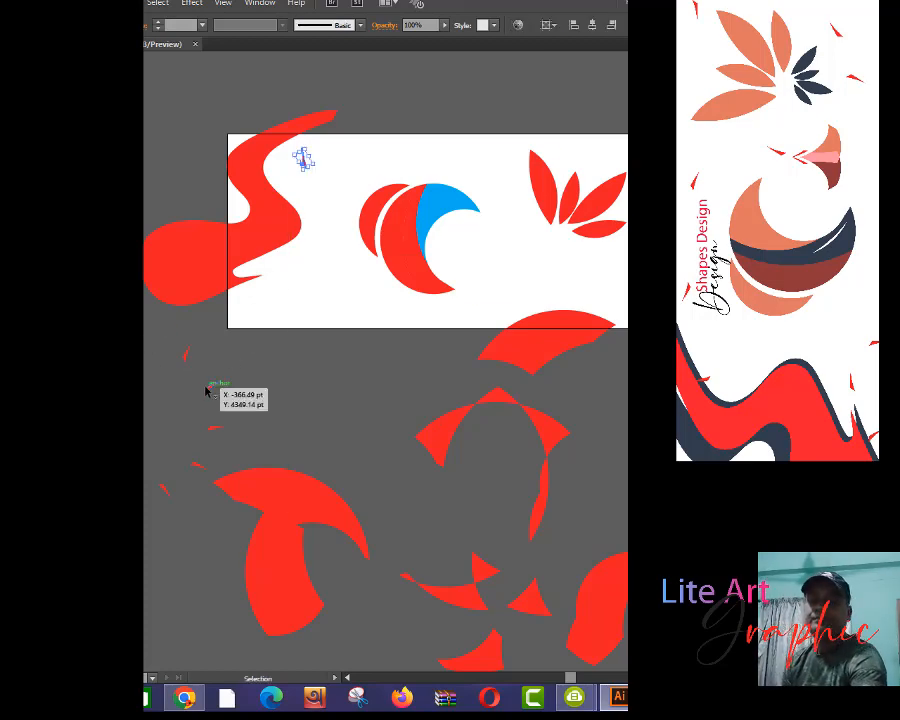
pyautogui.moveTo(206, 392); pyautogui.dragTo(606, 278)
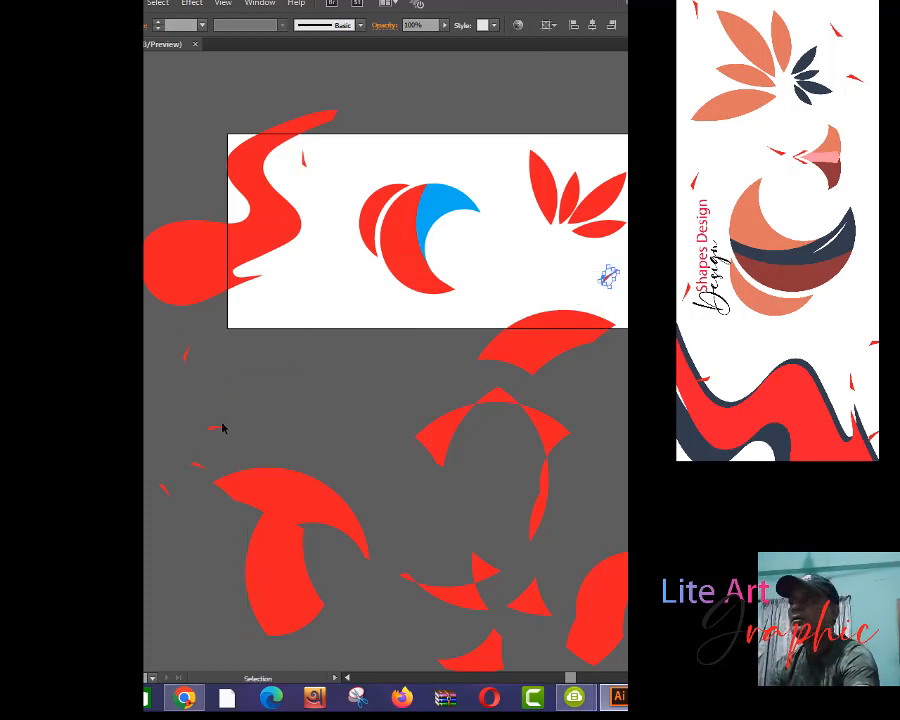
pyautogui.moveTo(222, 428); pyautogui.dragTo(306, 291)
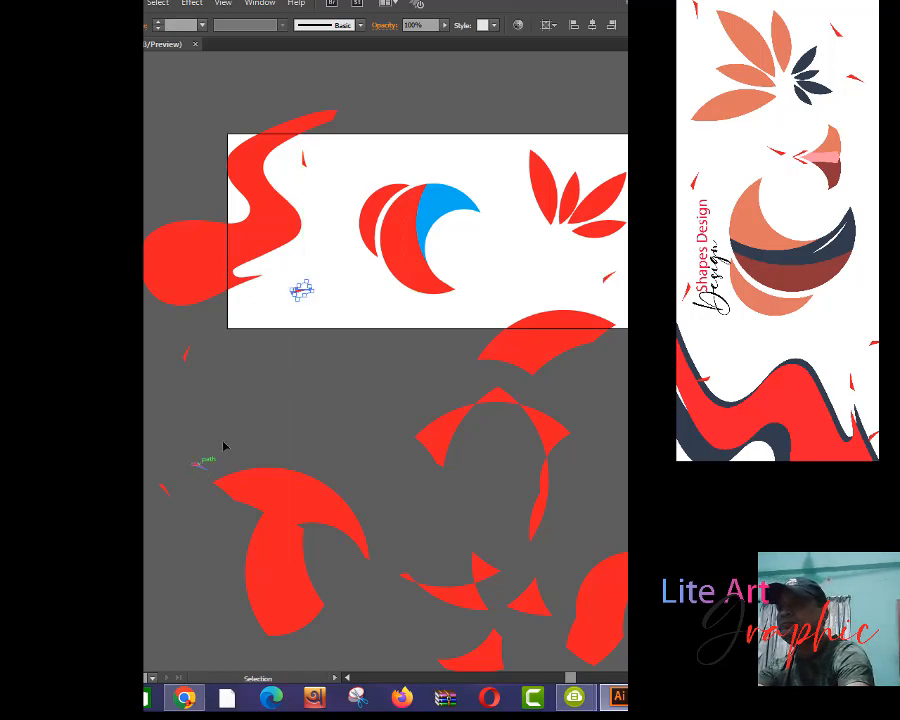
pyautogui.moveTo(198, 463); pyautogui.dragTo(476, 152)
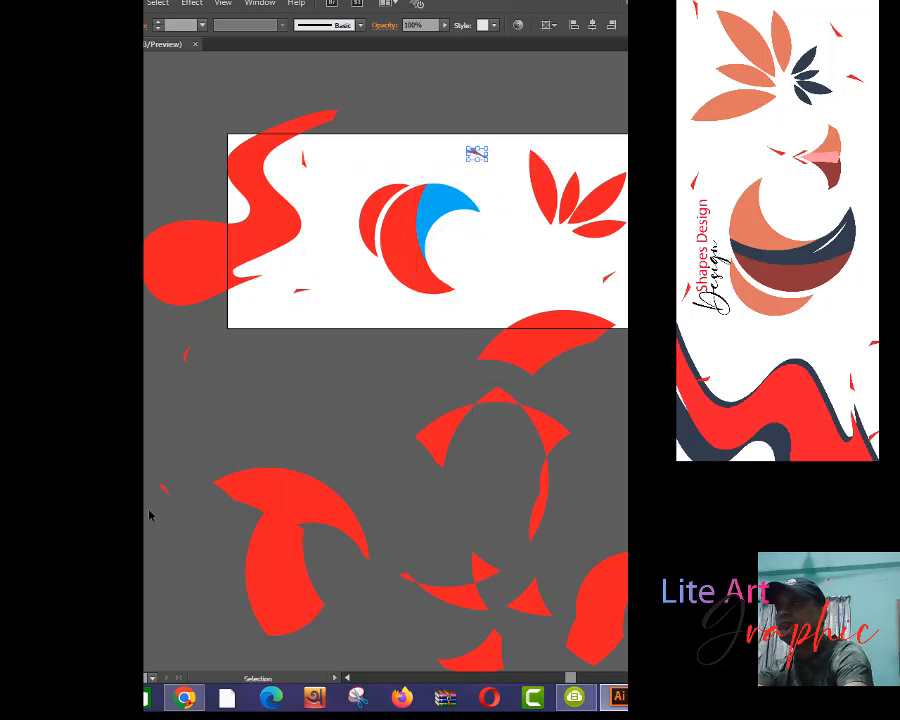
pyautogui.moveTo(165, 490); pyautogui.dragTo(566, 296)
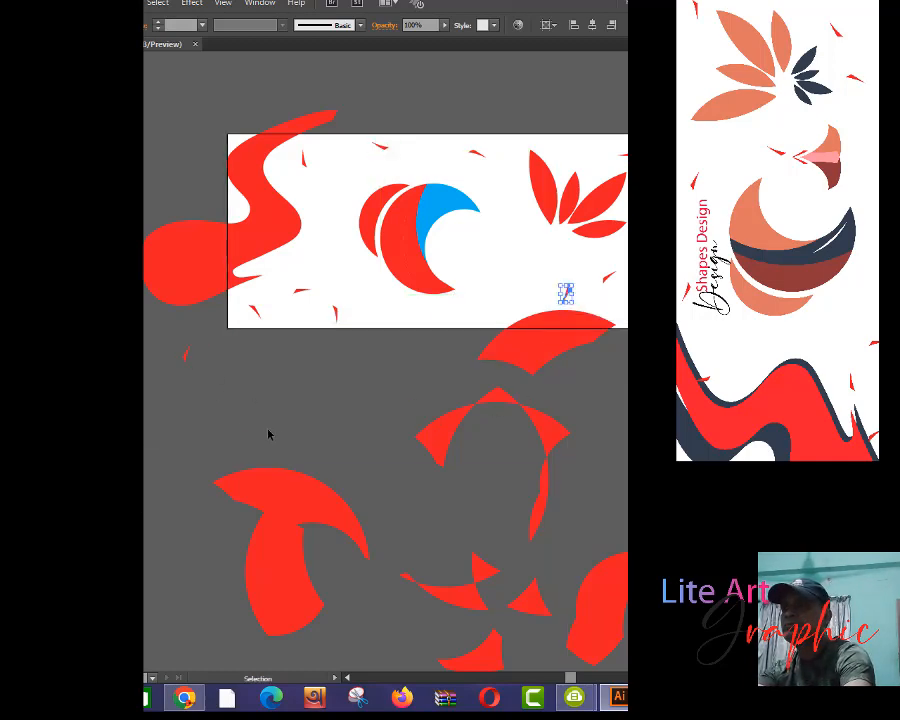
# - Delete the leftover divided circle pieces below the artboard, keeping only the lowest curved piece
pyautogui.moveTo(519, 362); pyautogui.dragTo(266, 549)
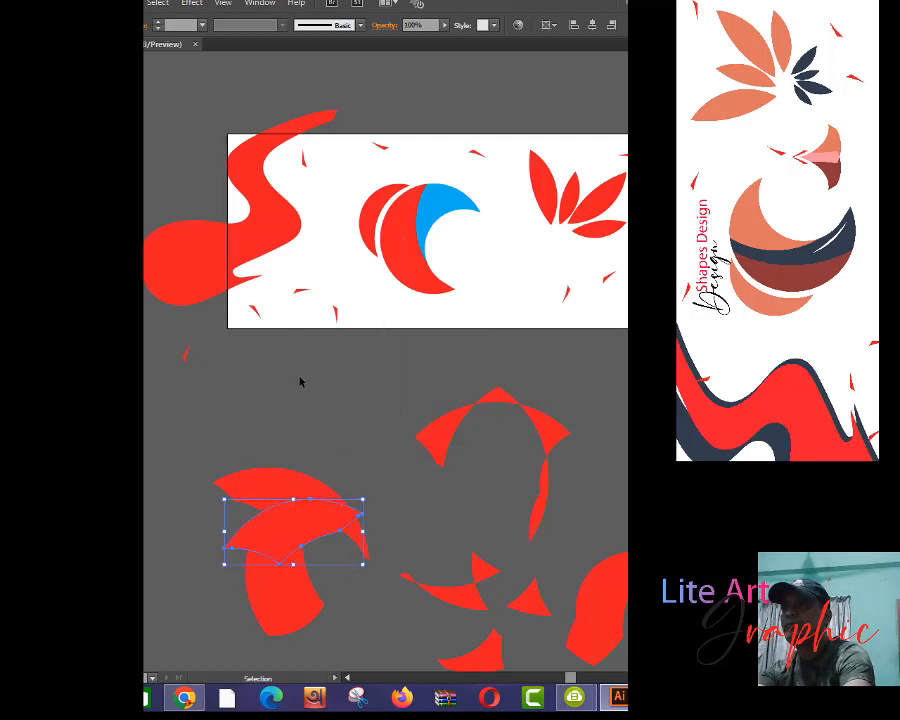
pyautogui.moveTo(574, 600); pyautogui.dragTo(574, 600)
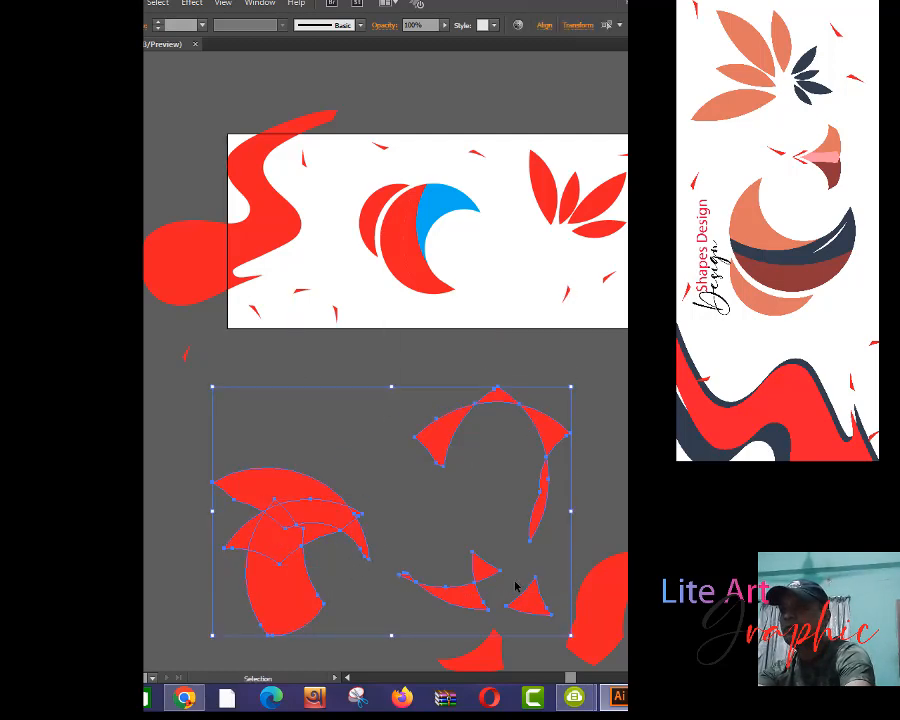
pyautogui.press('Delete')
pyautogui.moveTo(627, 627); pyautogui.dragTo(623, 631)
pyautogui.press('Delete')
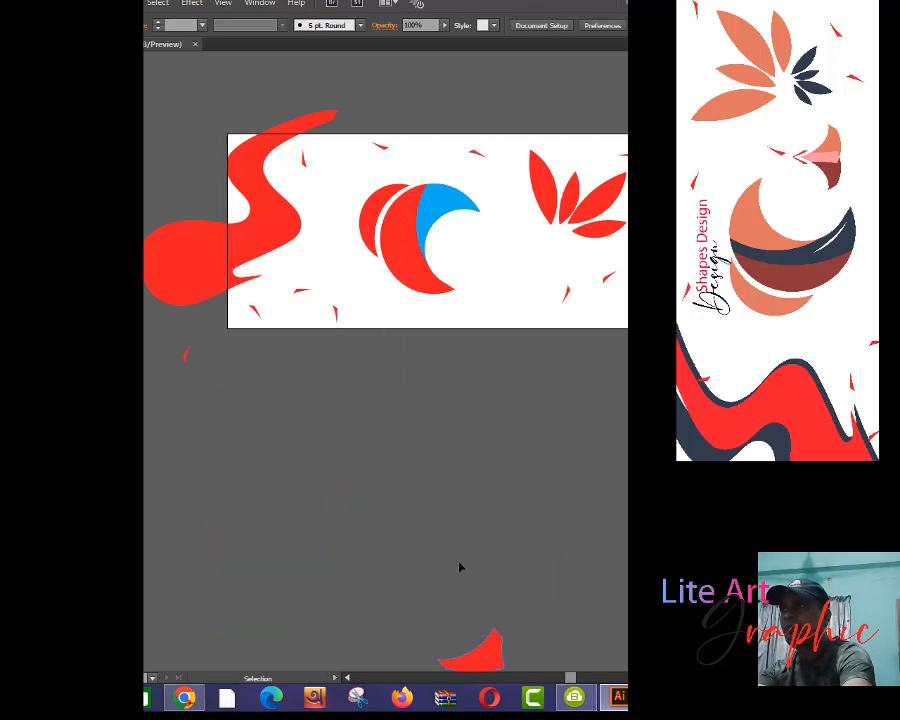
# - Enlarge the remaining curved piece below the artboard and overlap it with a mirrored copy to form a symmetrical winged shape
pyautogui.moveTo(483, 658); pyautogui.dragTo(380, 516)
pyautogui.rightClick(378, 515)
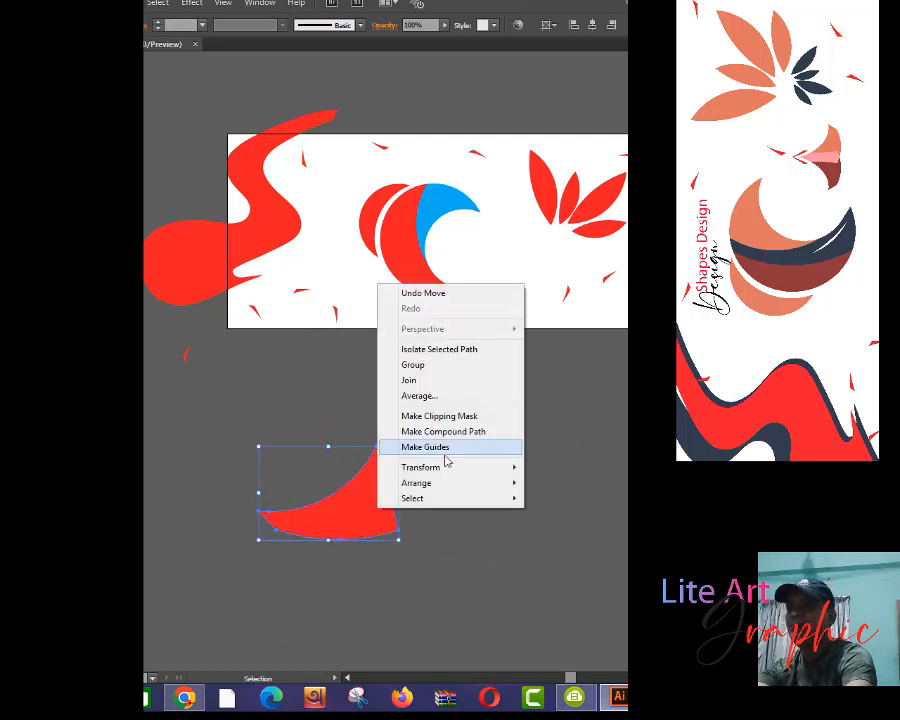
pyautogui.moveTo(422, 467)
pyautogui.click(558, 517)
pyautogui.click(525, 440)
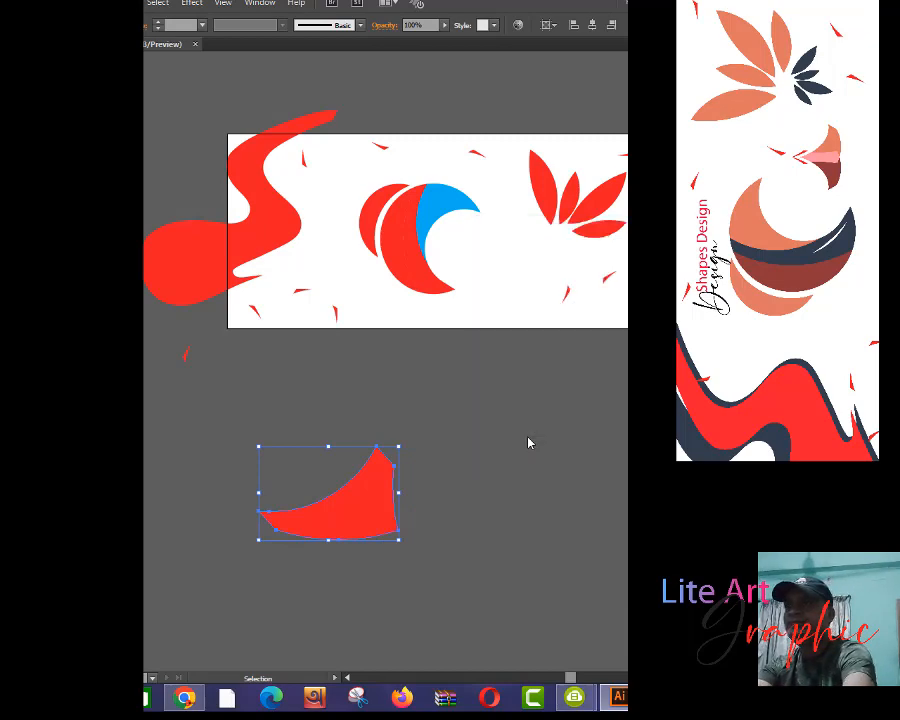
pyautogui.click(461, 571)
pyautogui.moveTo(313, 513); pyautogui.dragTo(410, 513)
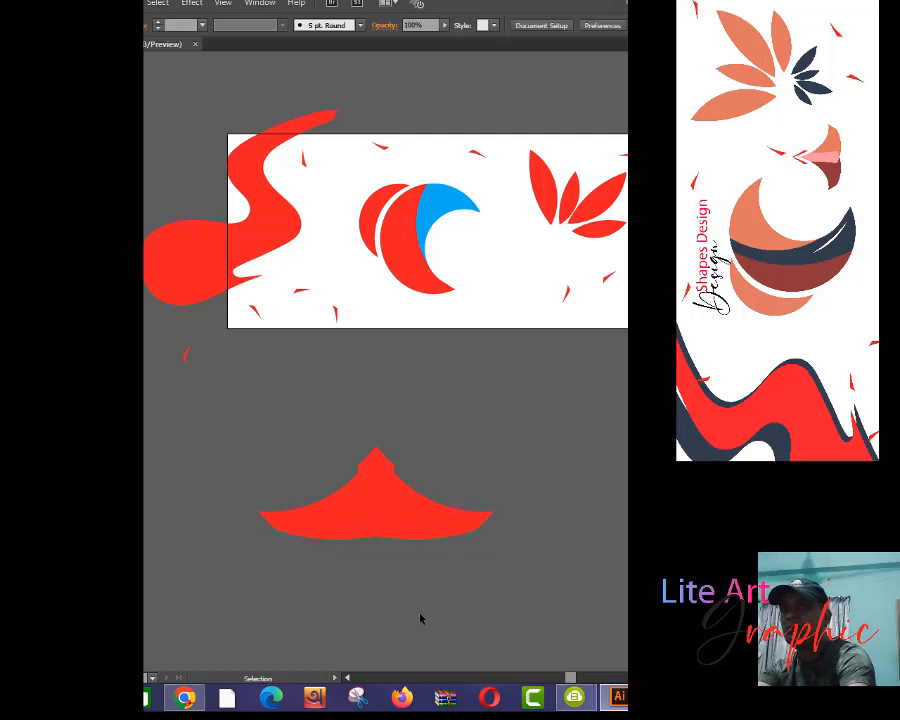
# - Divide the two overlapping halves of the winged shape and ungroup the resulting pieces
pyautogui.moveTo(300, 412); pyautogui.dragTo(548, 601)
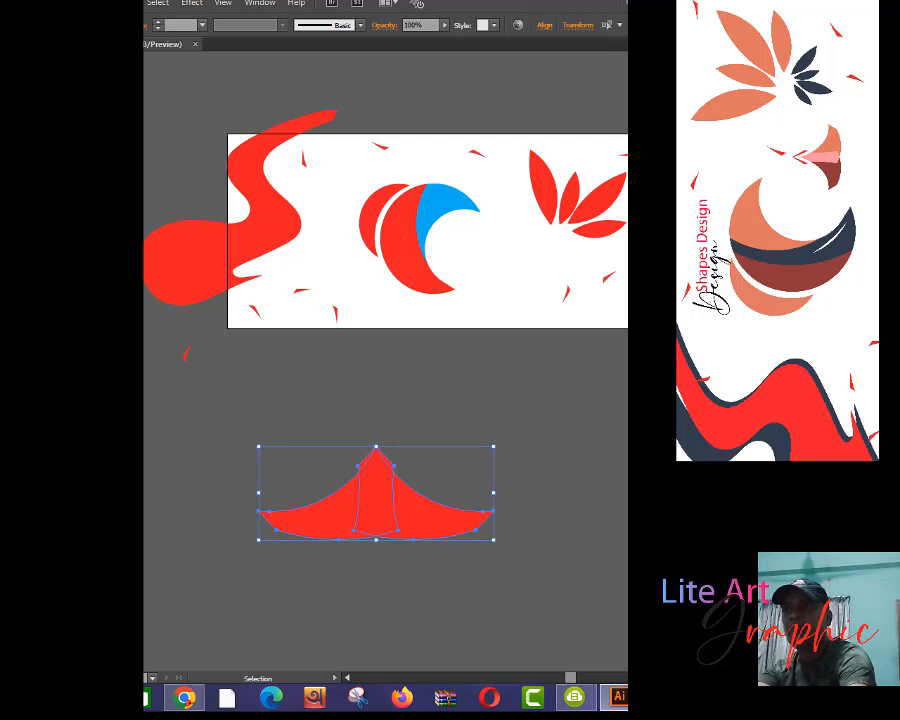
pyautogui.rightClick(386, 508)
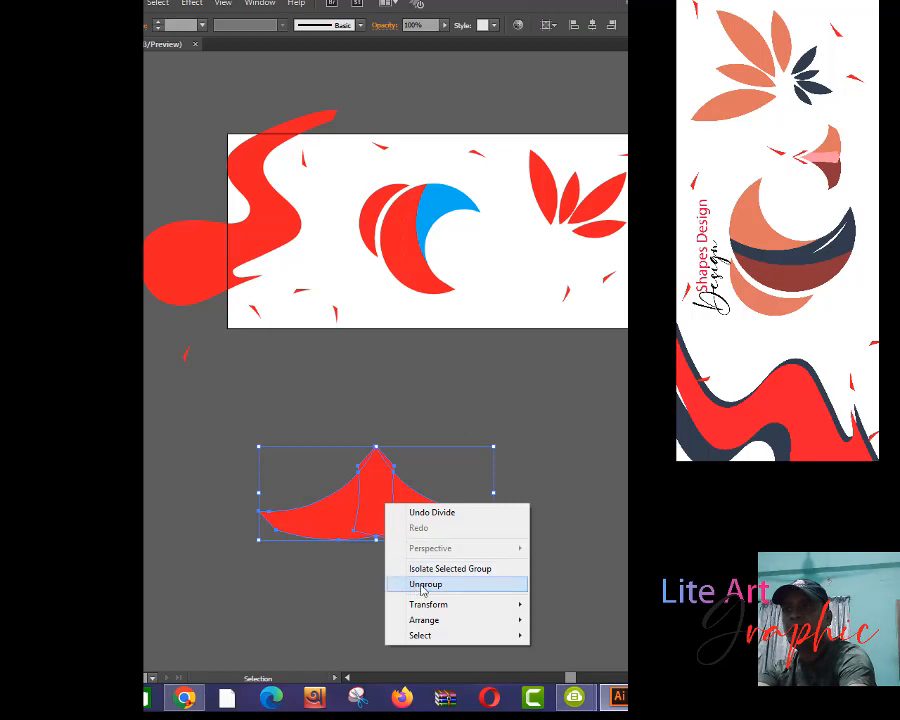
pyautogui.click(426, 583)
# - Fill the central overlap piece of the winged shape with black
pyautogui.click(433, 596)
pyautogui.click(441, 535)
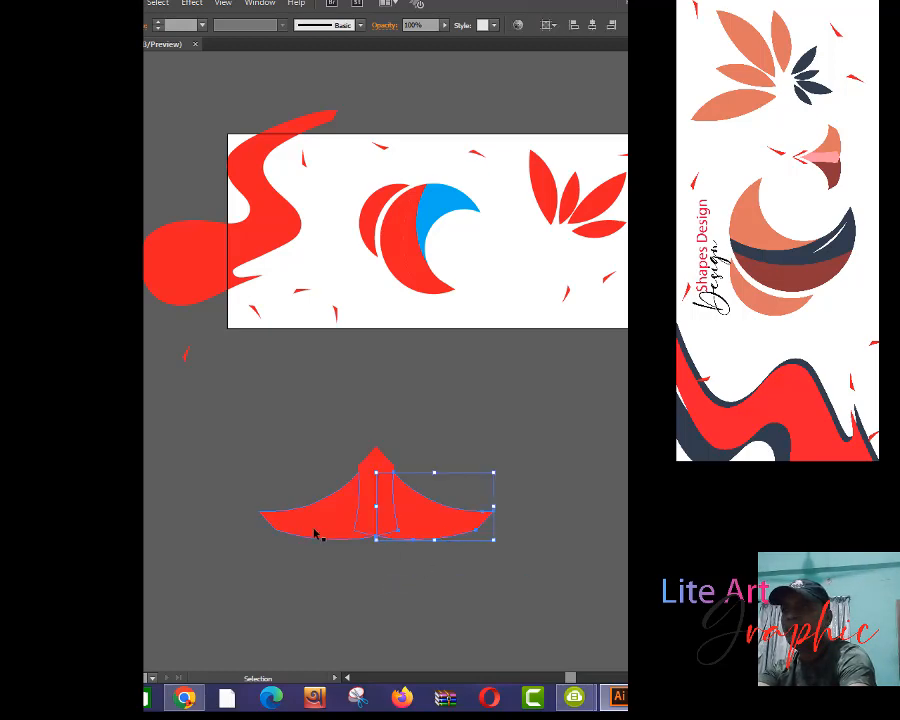
pyautogui.keyDown('shift'); pyautogui.click(312, 525); pyautogui.keyUp('shift')
pyautogui.click(349, 603)
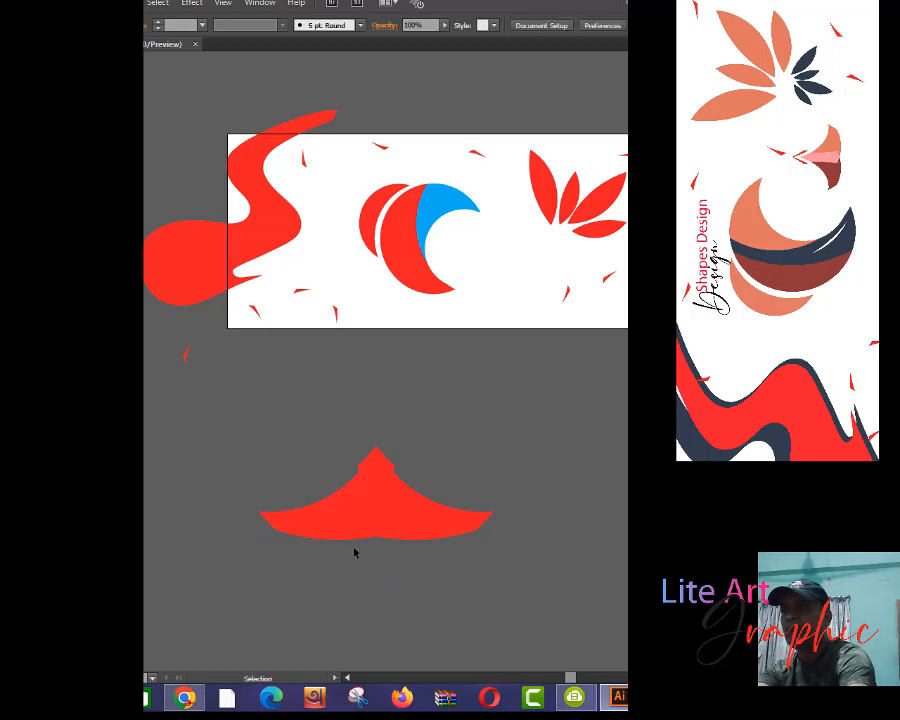
pyautogui.click(375, 475)
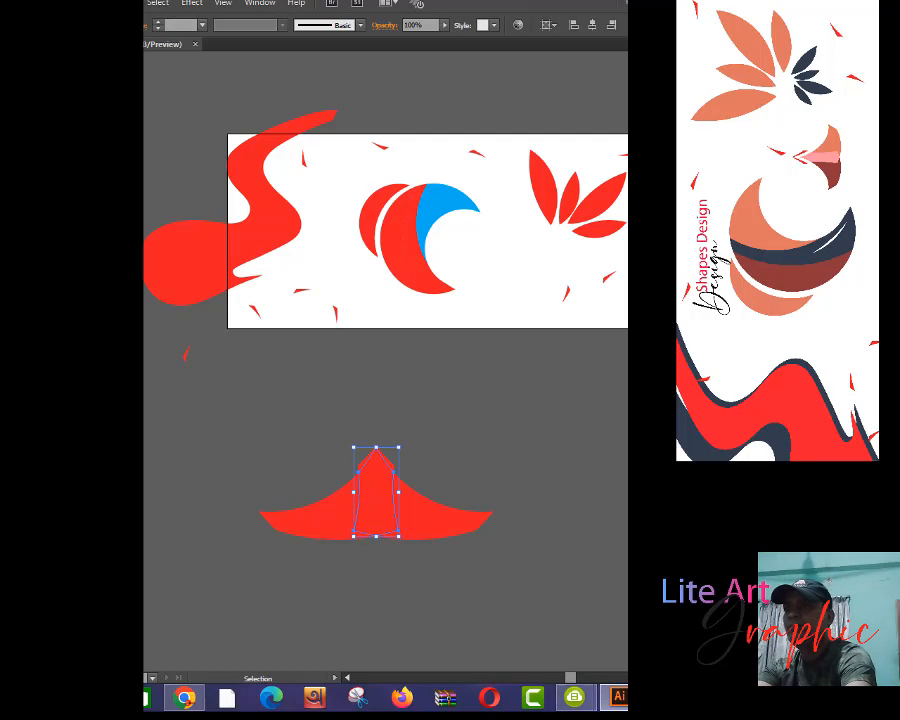
pyautogui.click(615, 428)
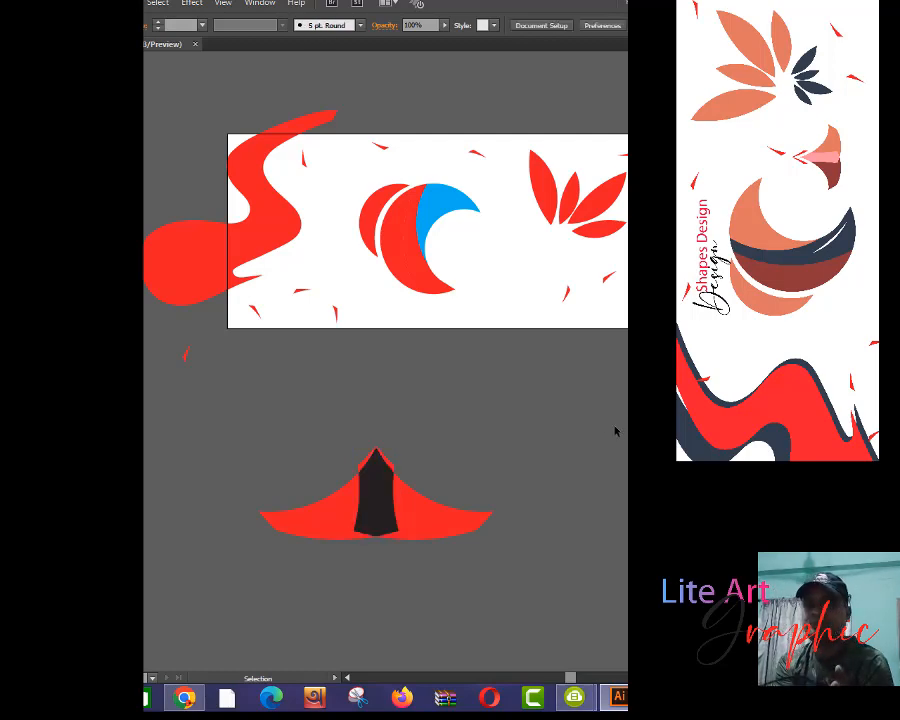
# - Scale all pieces of the winged shape down slightly about their centre
pyautogui.moveTo(276, 427); pyautogui.dragTo(492, 597)
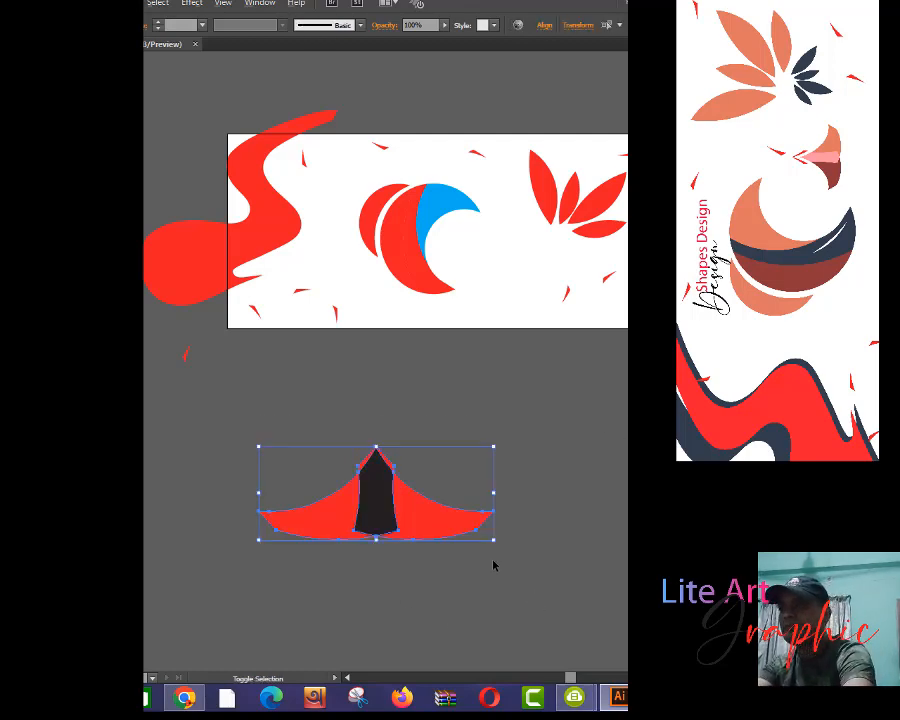
pyautogui.moveTo(492, 541); pyautogui.dragTo(485, 536)
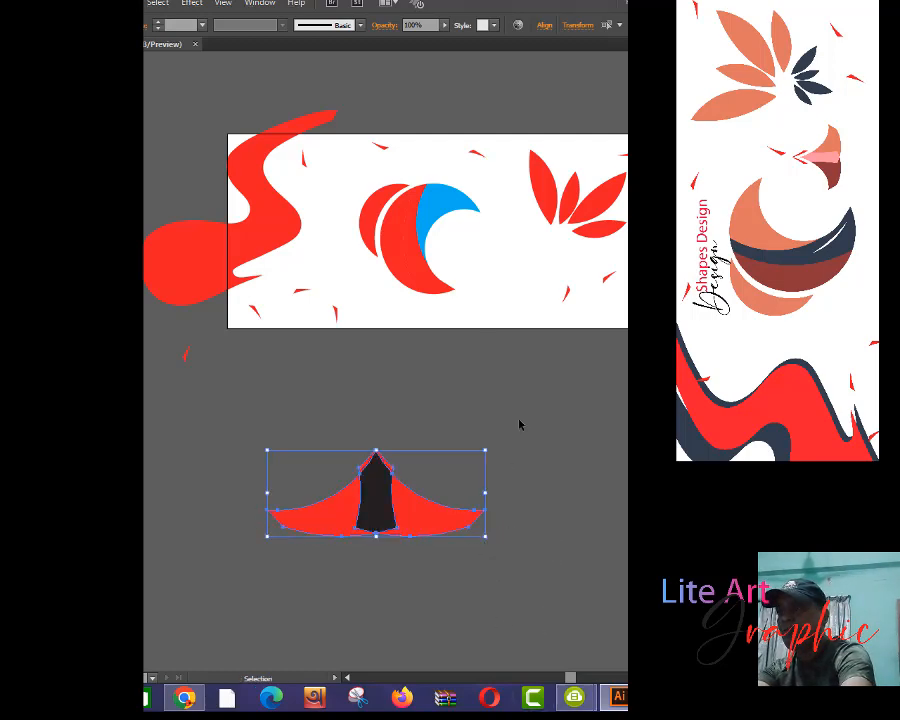
# - Fill the inner strip of the large crescent, next to the blue section, with purple
pyautogui.click(420, 287)
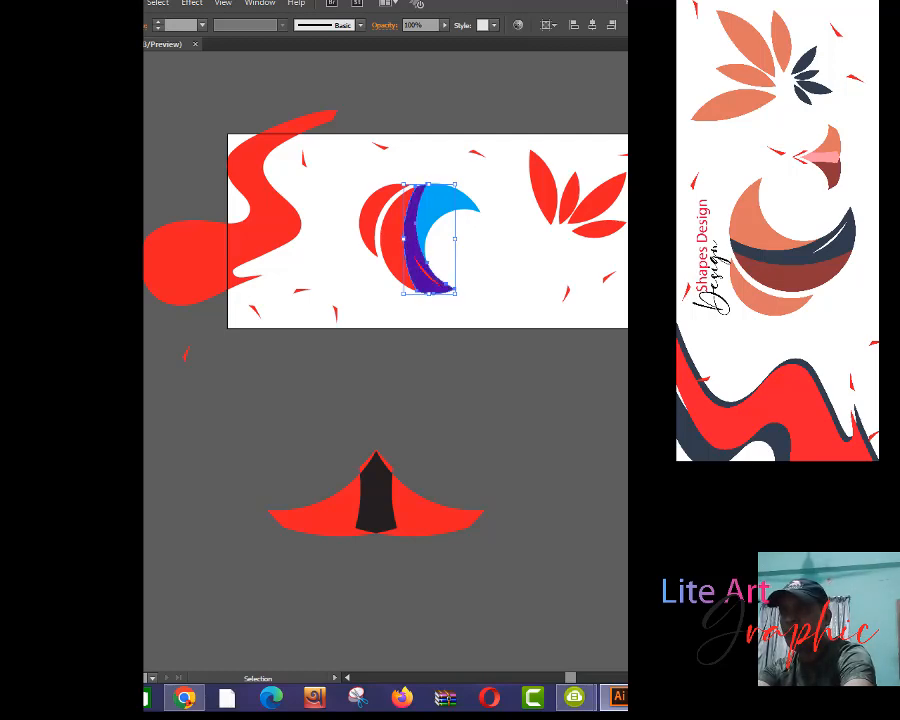
# - Fill the thin sliver inside the large crescent's purple strip with white
pyautogui.click(557, 419)
pyautogui.click(433, 279)
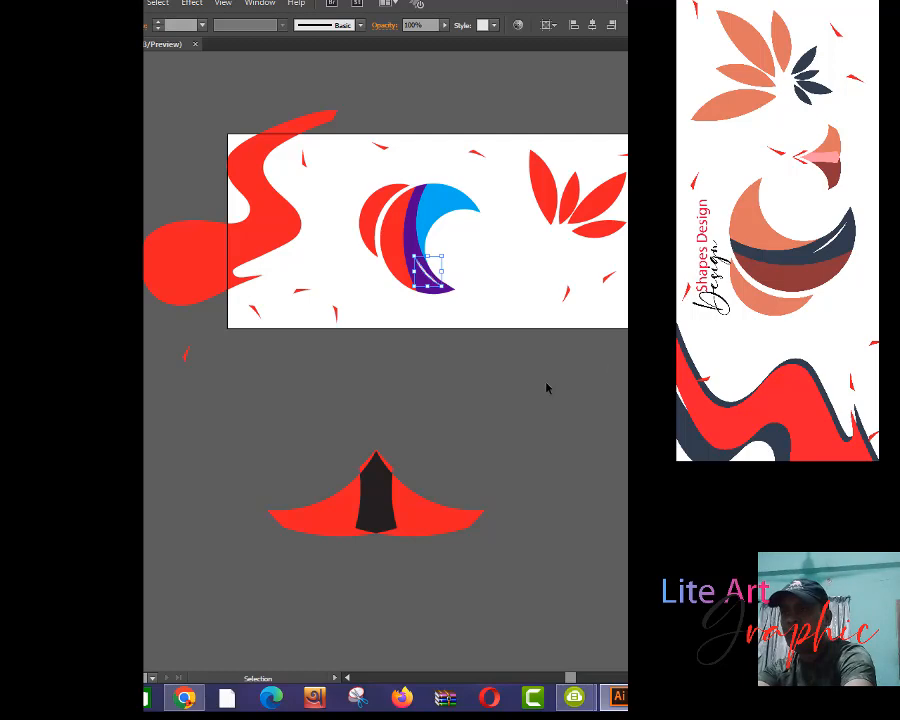
pyautogui.click(444, 382)
# - Fill the small outer crescent with black and the blue section of the large crescent with pink
pyautogui.click(368, 229)
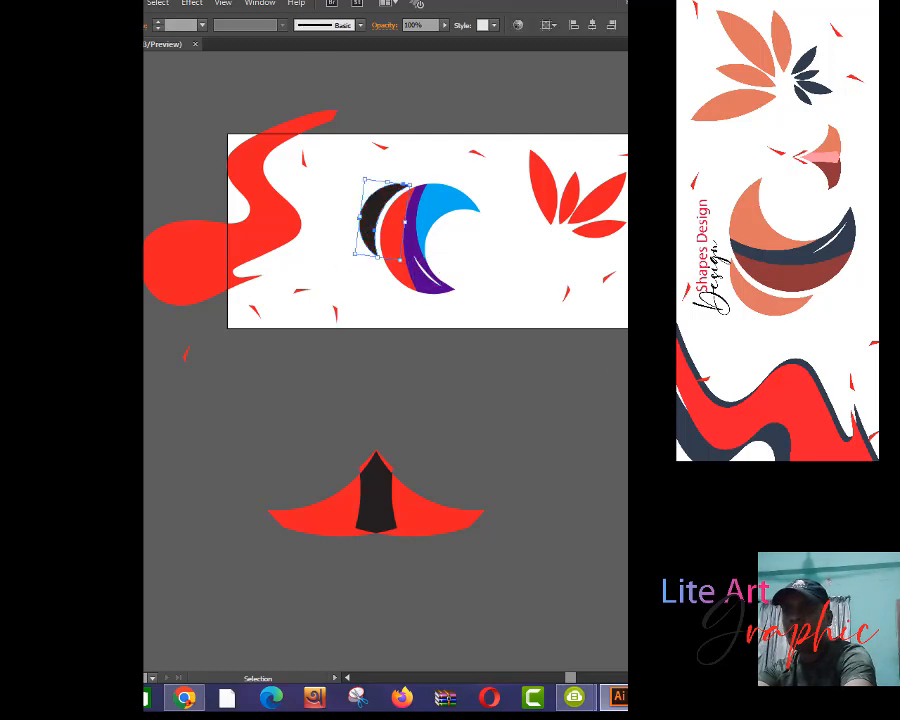
pyautogui.click(456, 210)
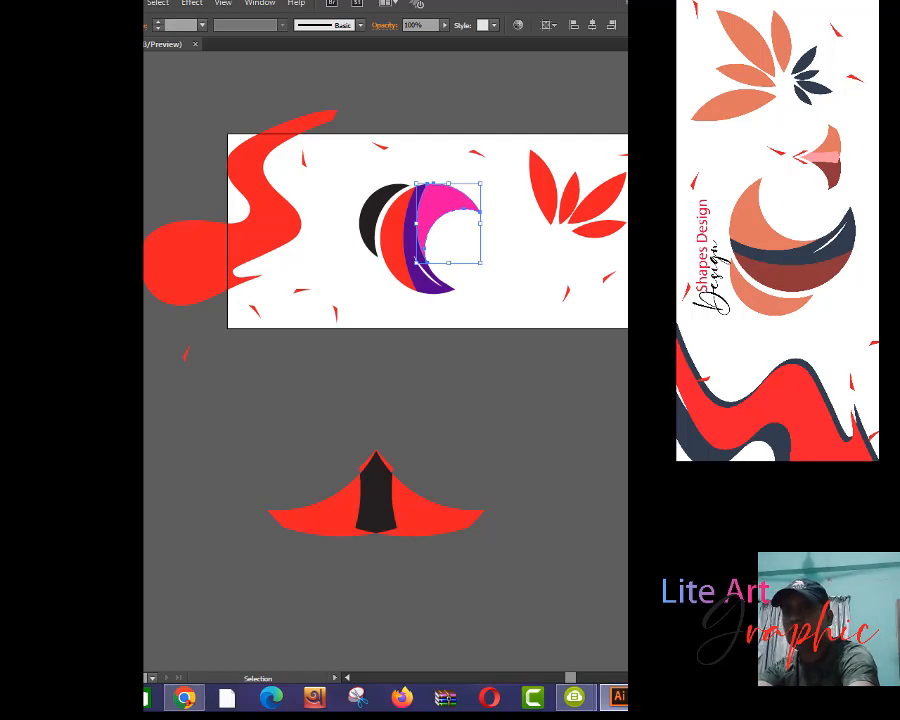
pyautogui.press('space')
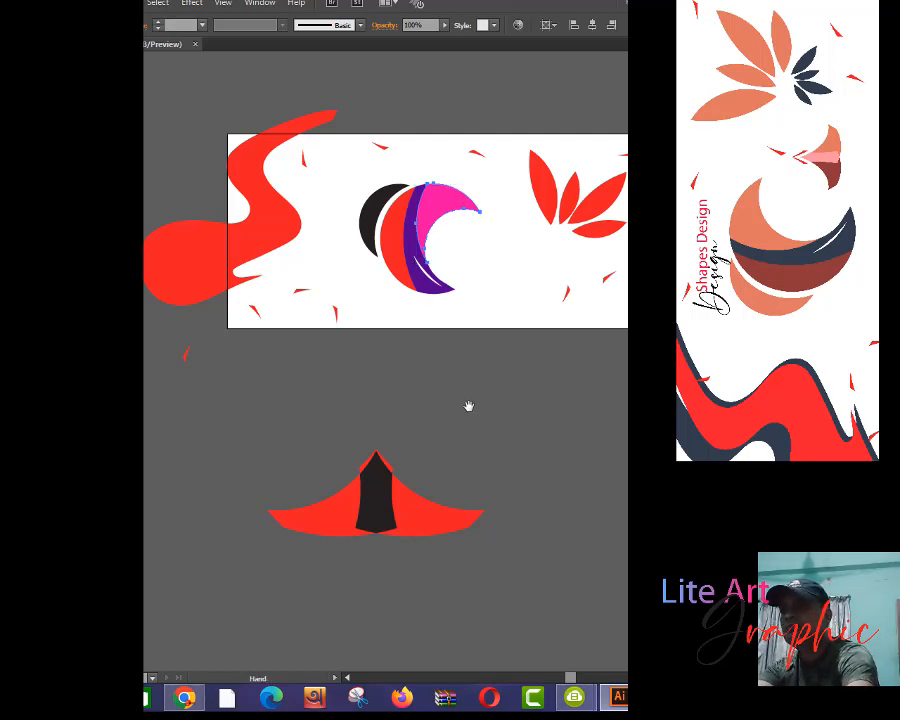
pyautogui.moveTo(484, 368); pyautogui.dragTo(349, 468)
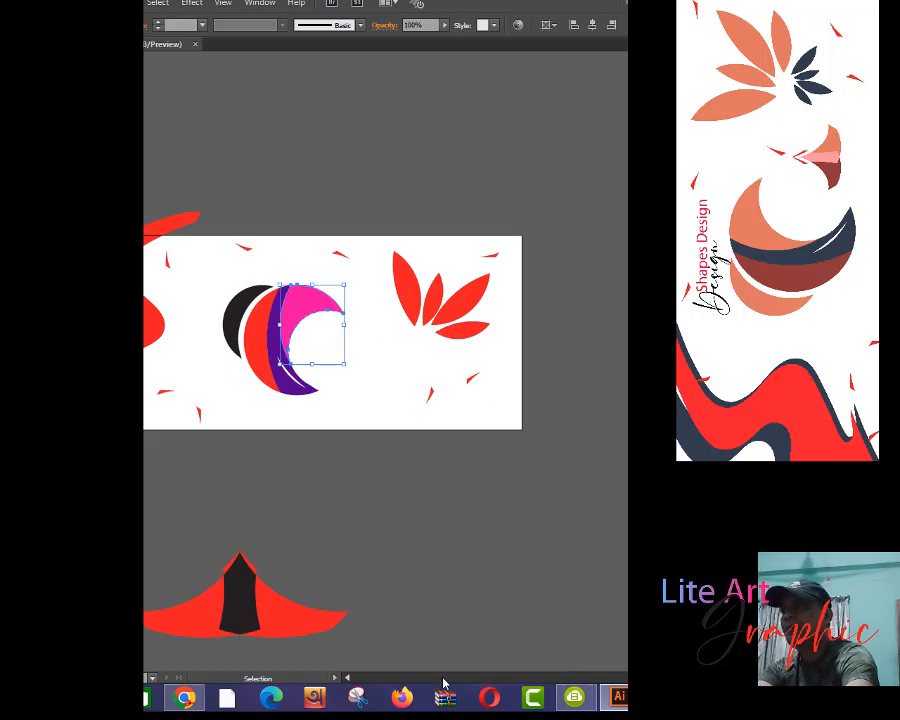
# - Switch to Chrome and run an image search for "color combination 2022" in a new tab
pyautogui.click(184, 699)
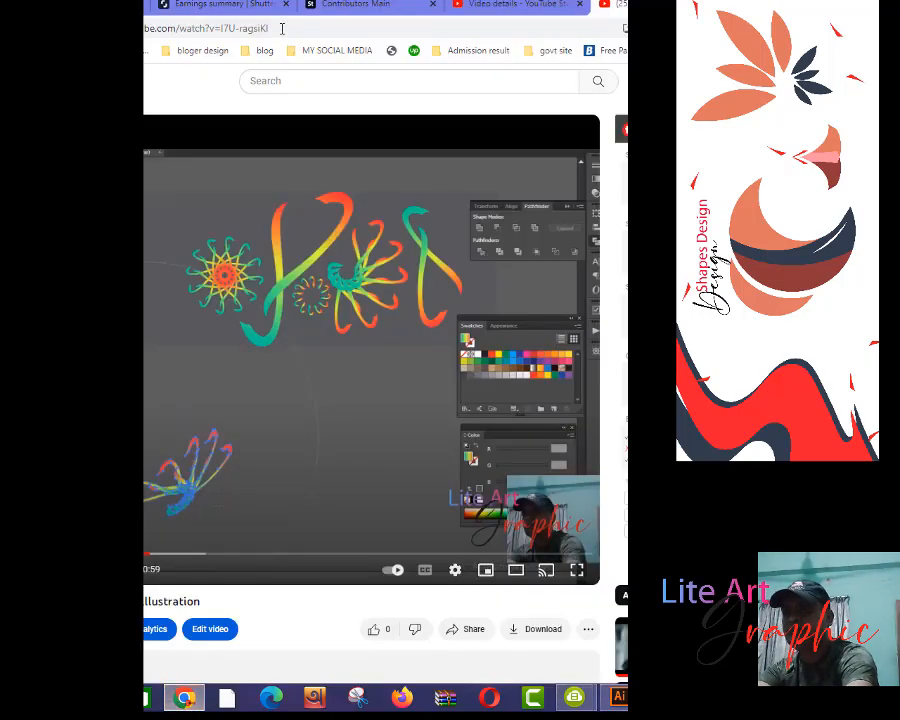
pyautogui.hotkey('ctrl', 't')
pyautogui.click(284, 27)
pyautogui.write('color')
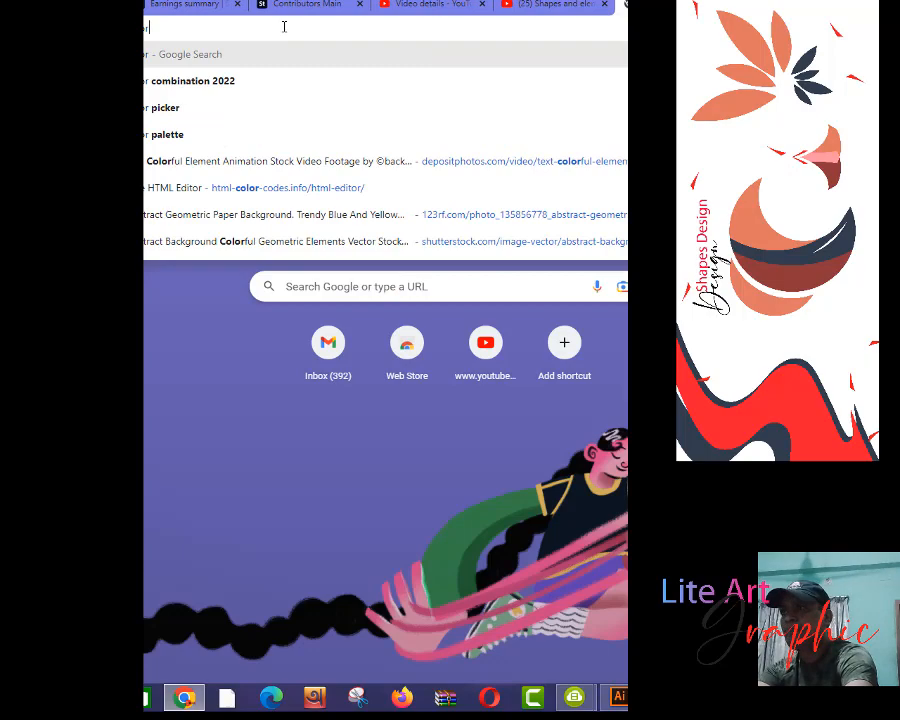
pyautogui.click(234, 80)
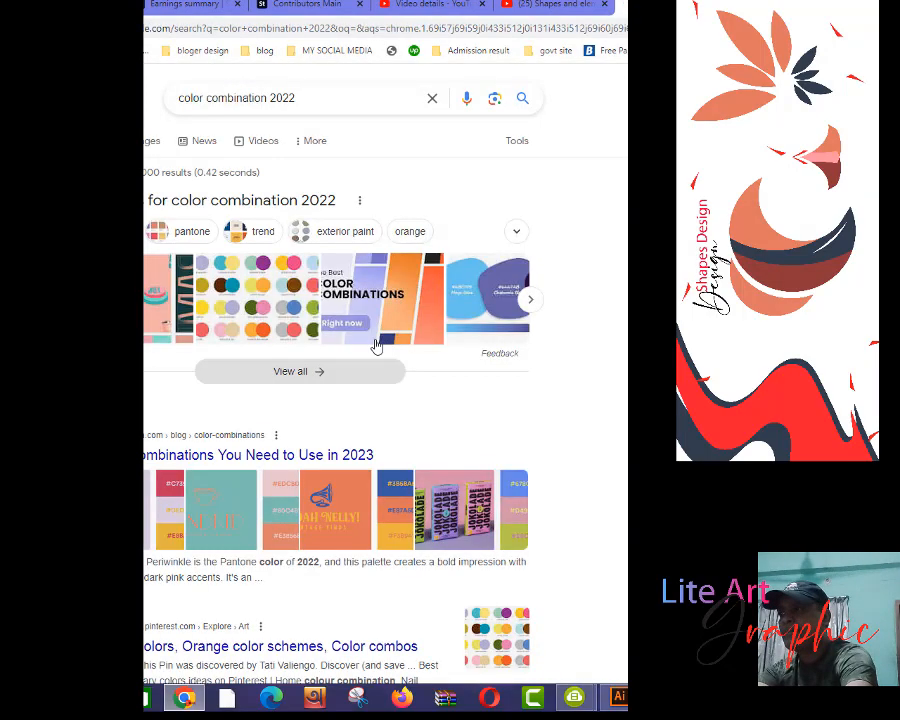
pyautogui.click(144, 146)
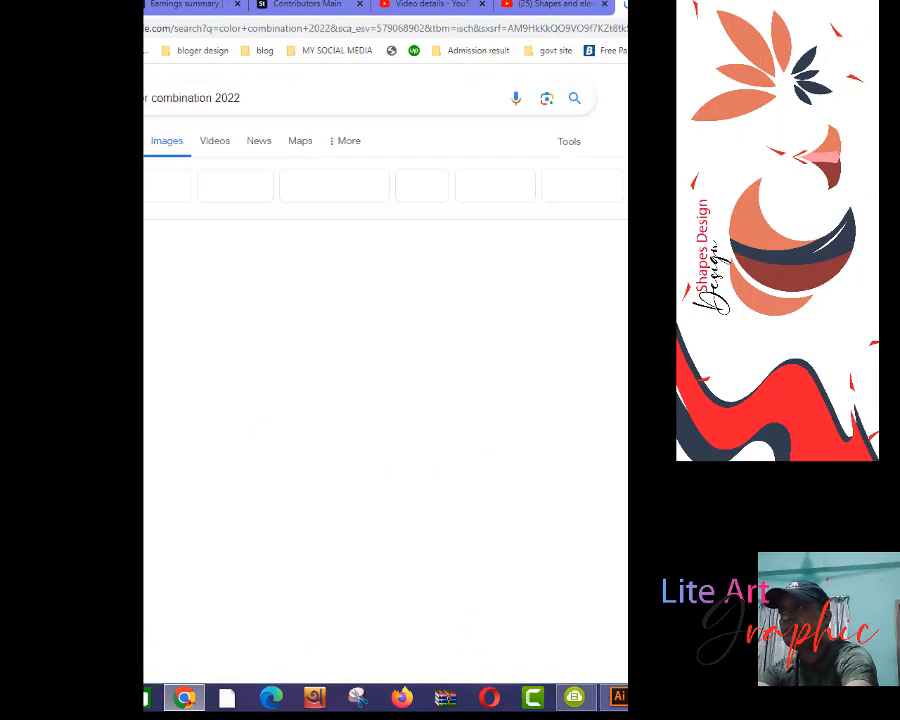
# - Copy the "2022 Color Trends" palette image from the results into the Illustrator document and place it above the artboard
pyautogui.scroll(-2, 385, 400)
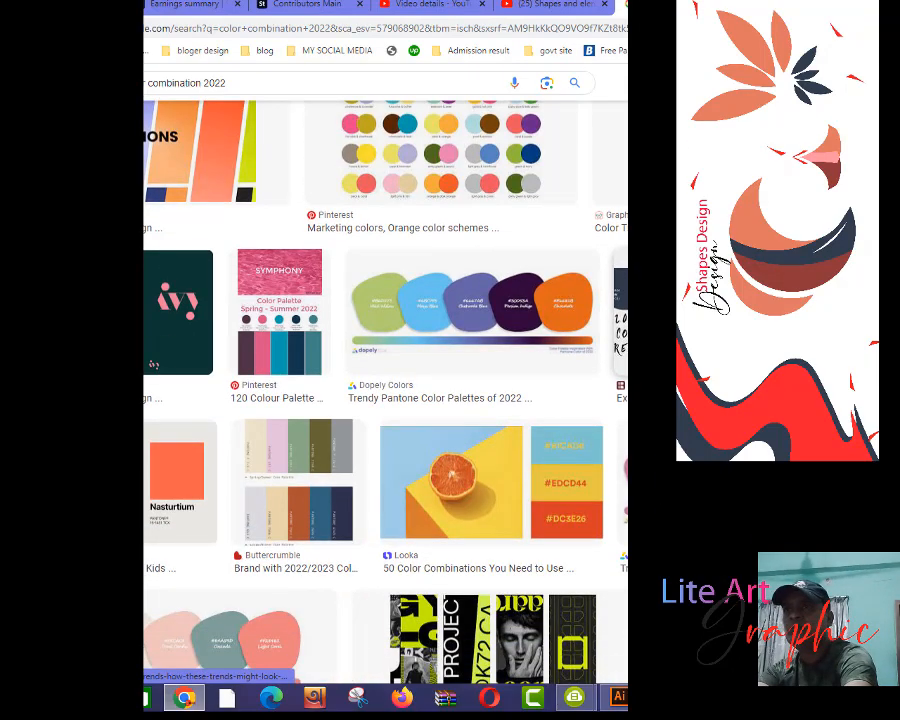
pyautogui.click(620, 312)
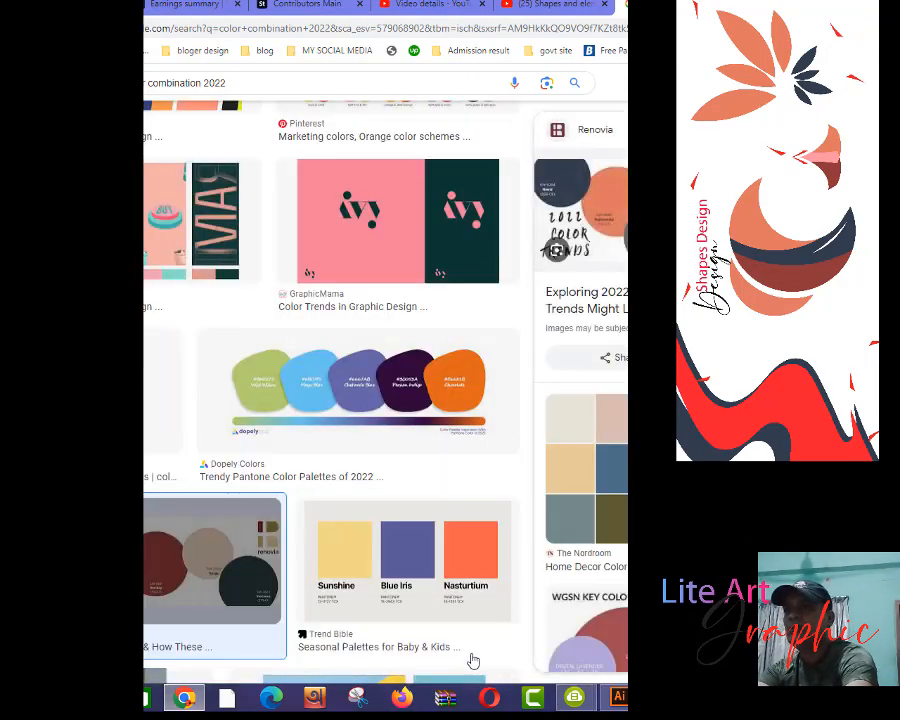
pyautogui.click(617, 700)
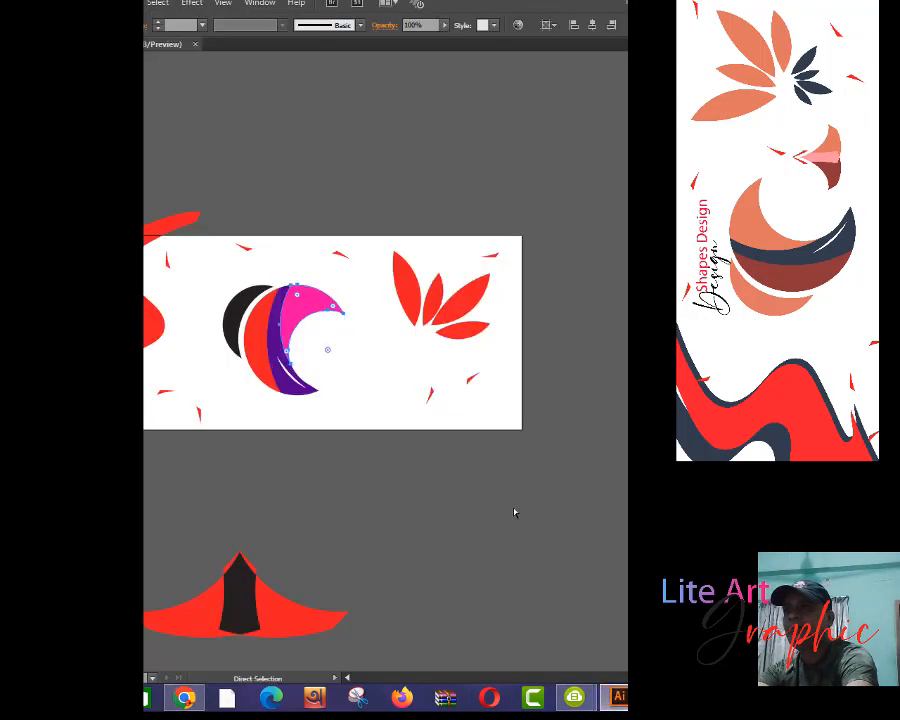
pyautogui.click(412, 360)
pyautogui.moveTo(427, 368); pyautogui.dragTo(546, 402)
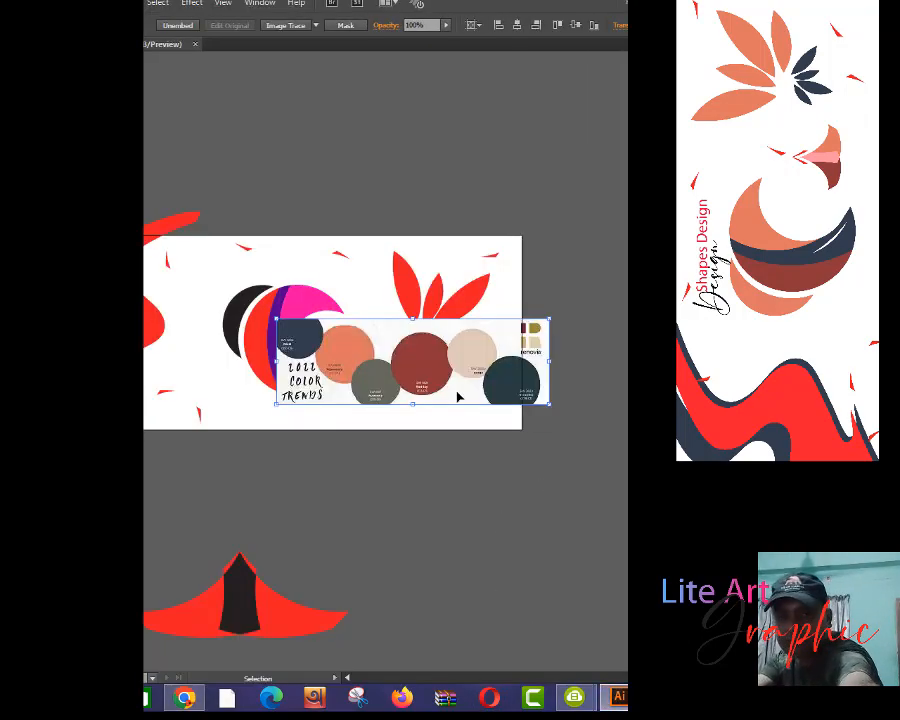
pyautogui.moveTo(458, 396); pyautogui.dragTo(572, 127)
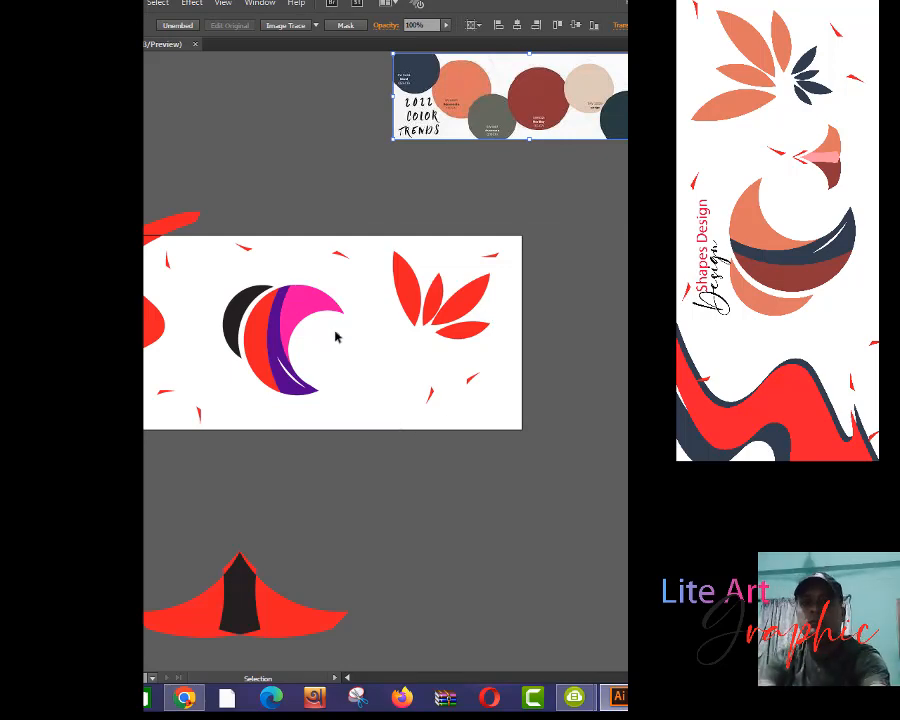
# - Recolour the large crescent's pink section with the orange sampled from the palette image
pyautogui.click(321, 303)
pyautogui.press('i')
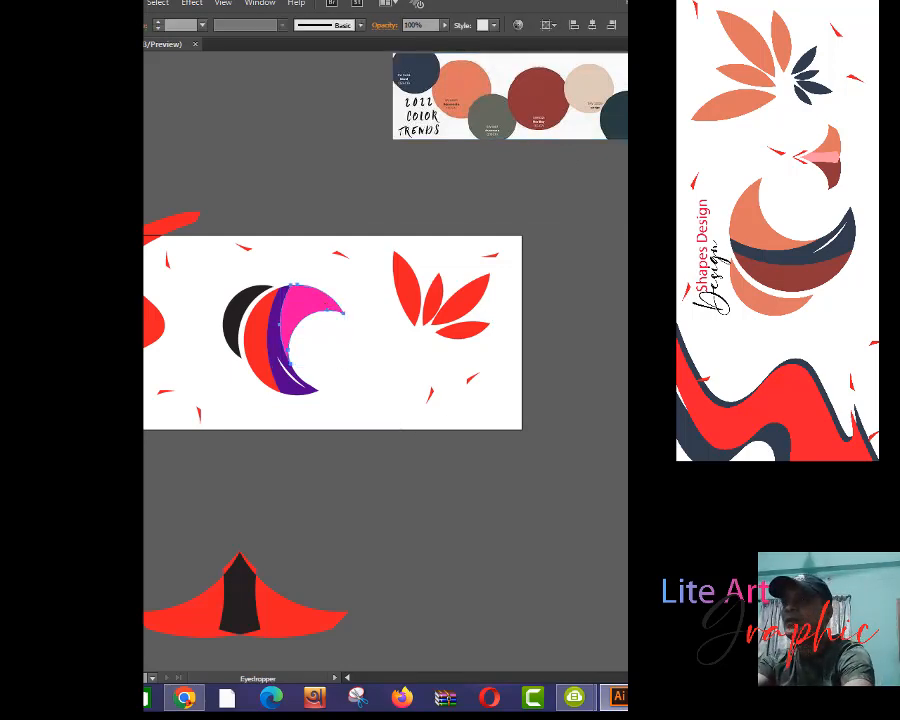
pyautogui.click(612, 114)
pyautogui.click(602, 80)
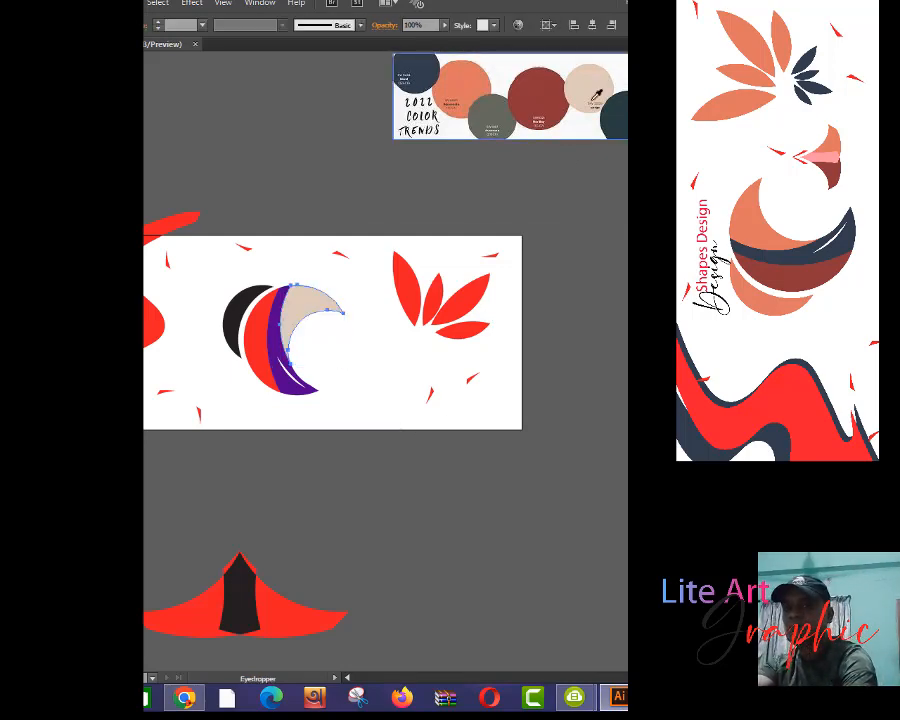
pyautogui.click(542, 93)
pyautogui.click(455, 103)
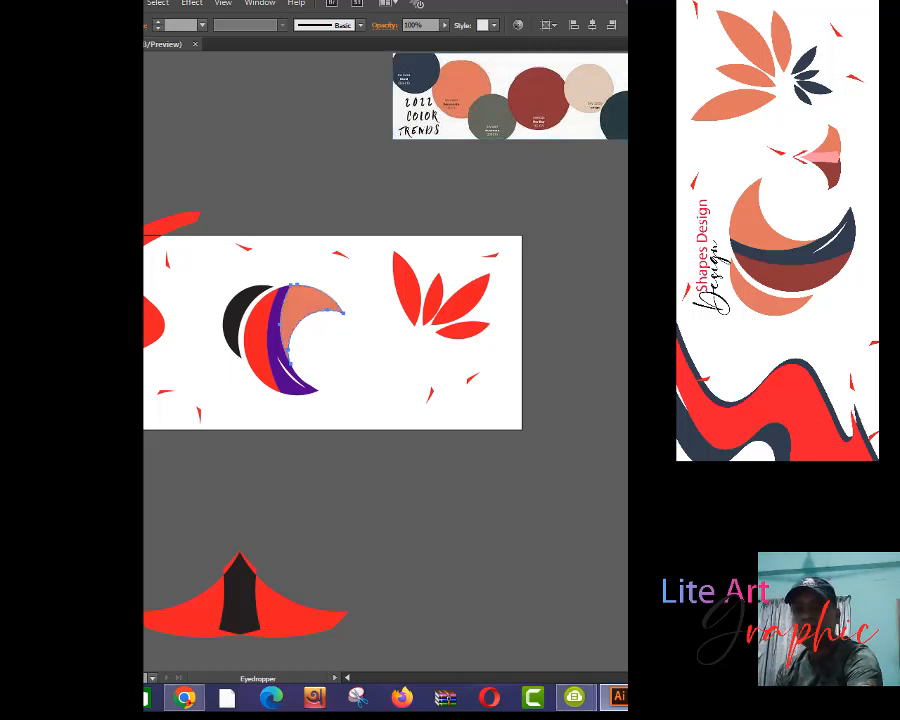
pyautogui.press('v')
pyautogui.click(317, 482)
# - Recolour the large crescent's purple inner strip with the navy blue sampled from the palette image
pyautogui.click(296, 400)
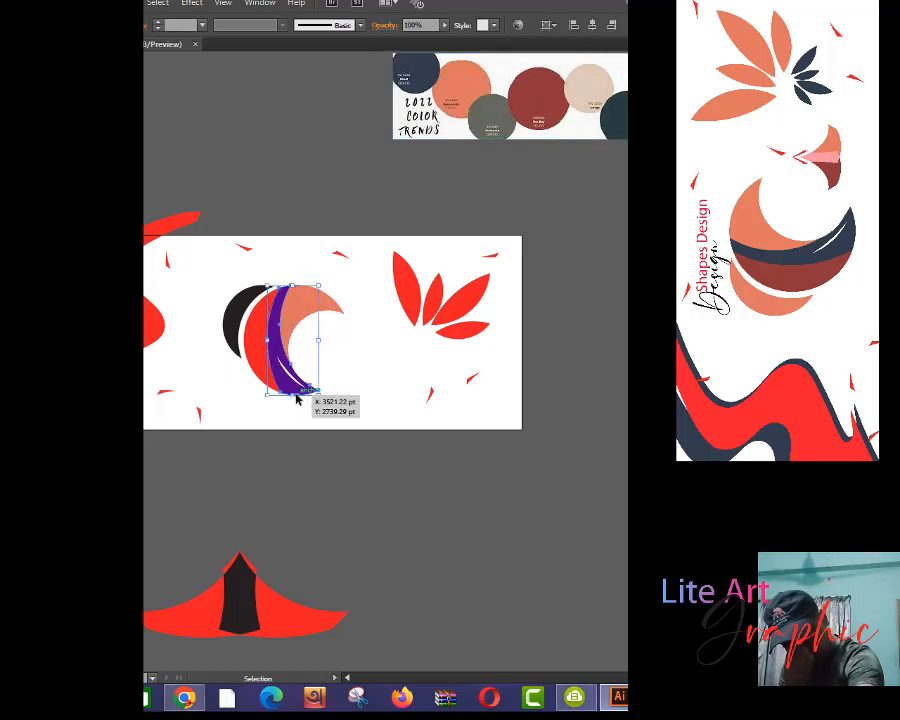
pyautogui.press('i')
pyautogui.click(603, 135)
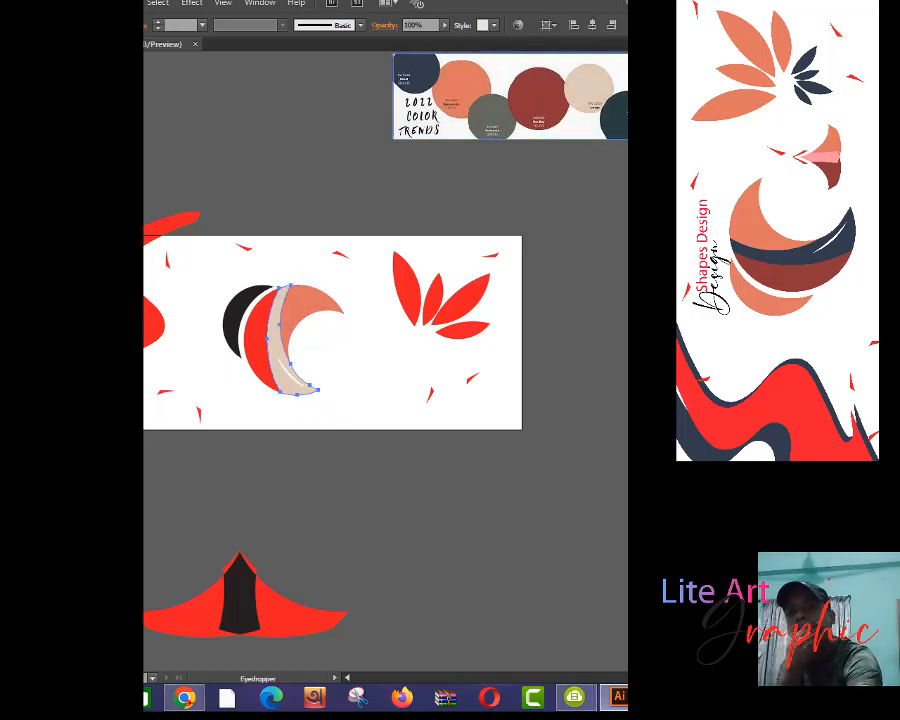
pyautogui.click(614, 112)
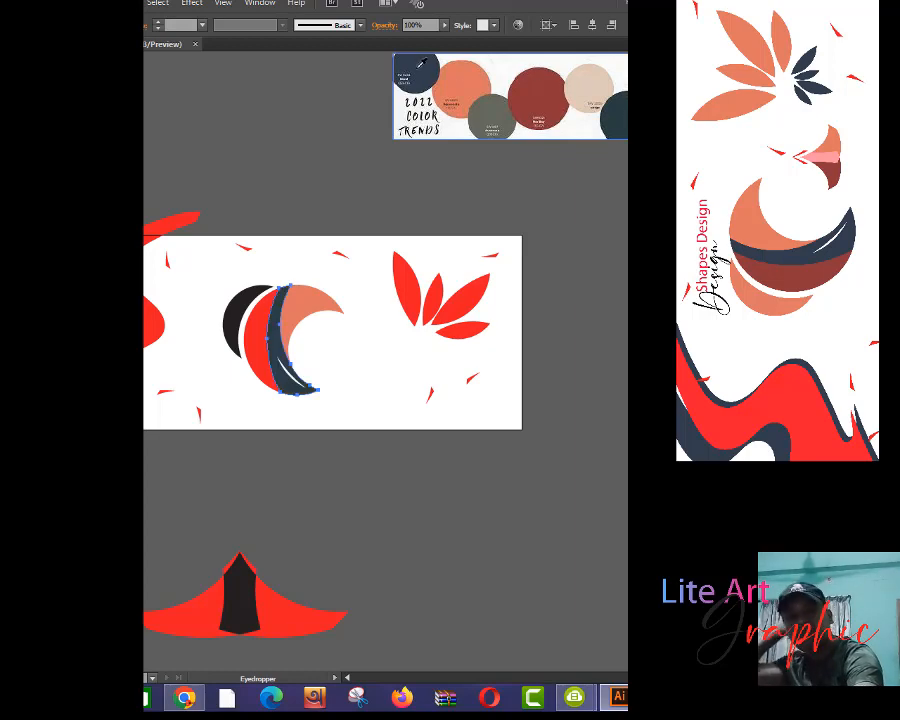
pyautogui.press('v')
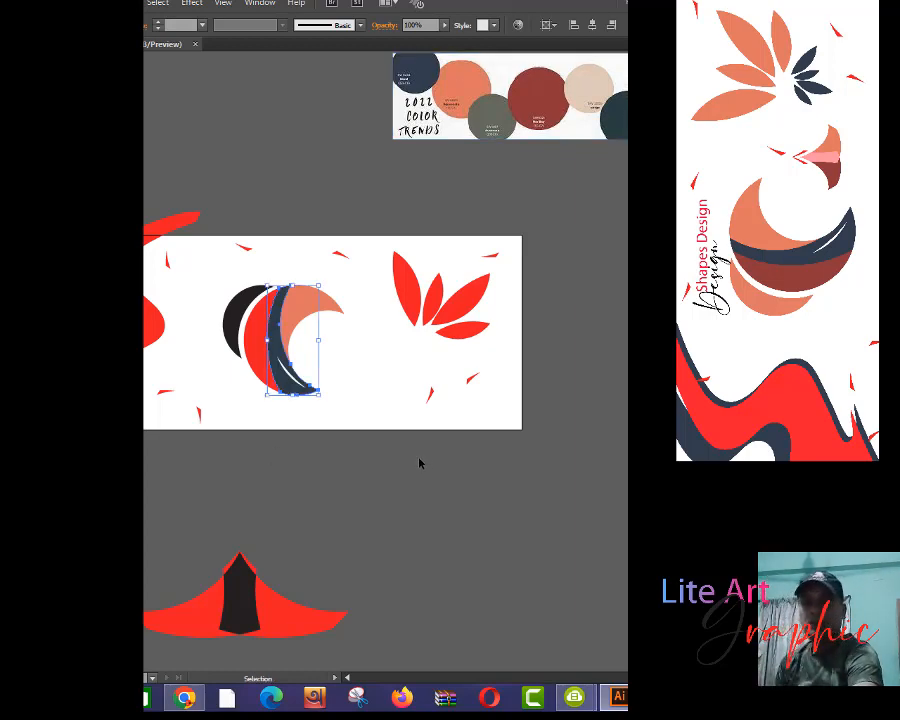
# - Recolour the large crescent's red outer section with the dark red sampled from the palette image
pyautogui.click(261, 362)
pyautogui.press('i')
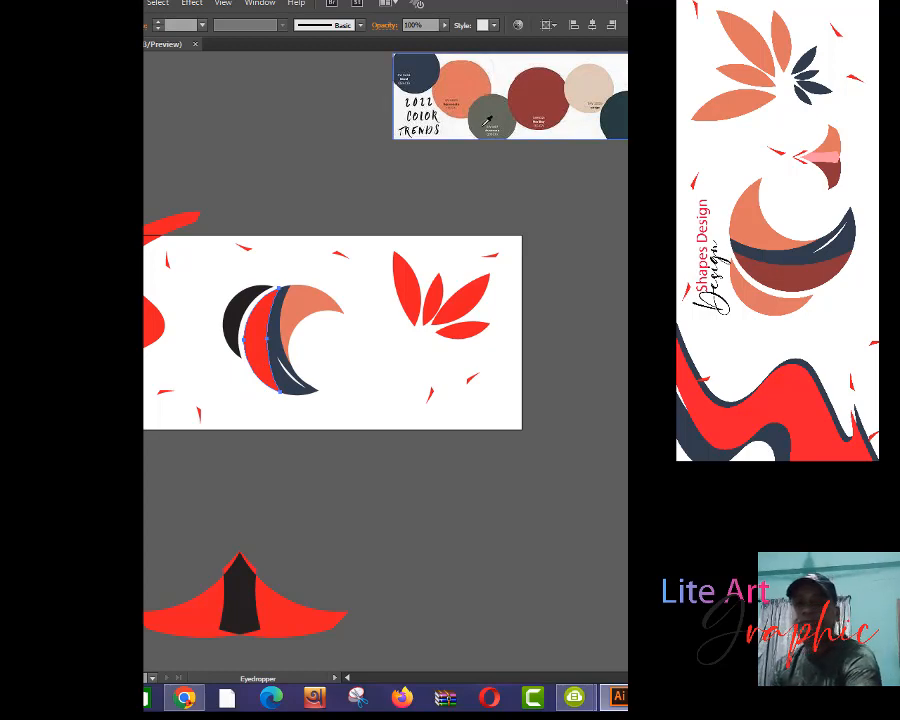
pyautogui.click(488, 120)
pyautogui.click(538, 95)
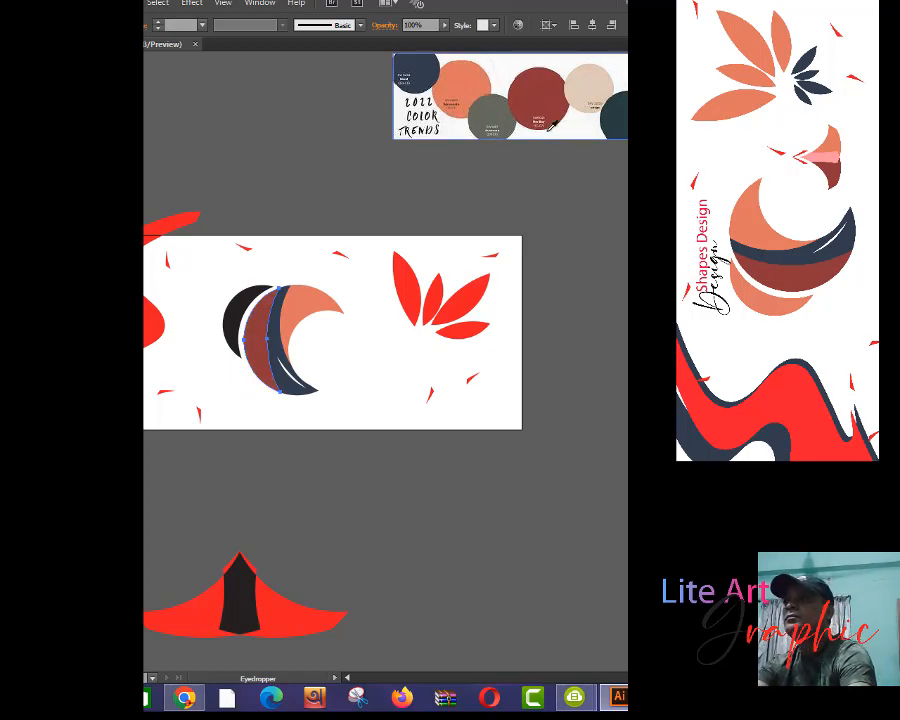
pyautogui.keyDown('ctrl'); pyautogui.click(307, 101); pyautogui.keyUp('ctrl')
# - Recolour the small black crescent with the orange sampled from the palette image
pyautogui.keyDown('ctrl'); pyautogui.click(250, 298); pyautogui.keyUp('ctrl')
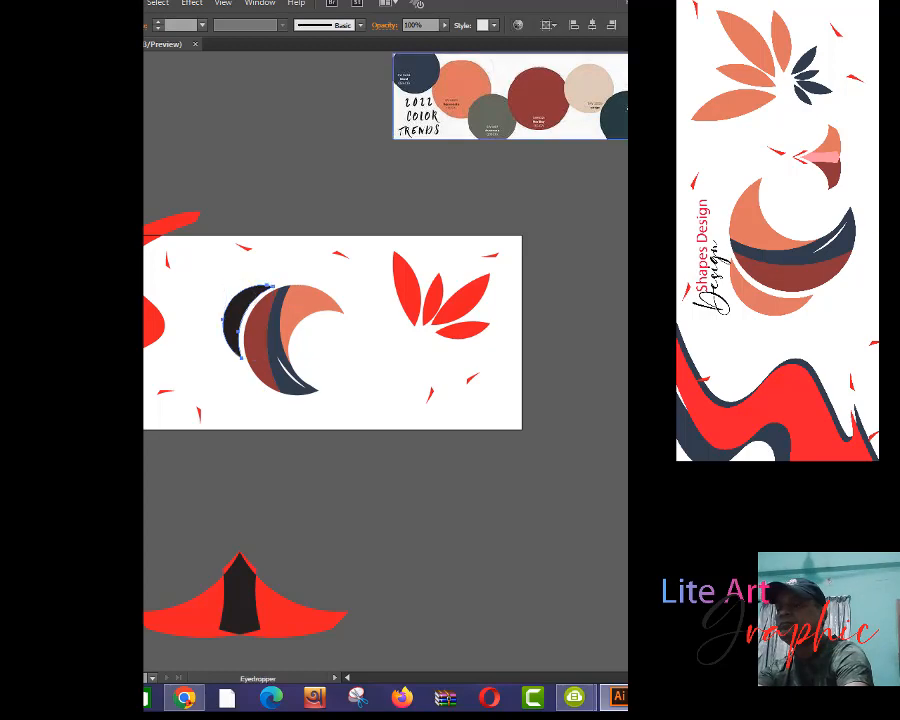
pyautogui.click(576, 86)
pyautogui.click(544, 84)
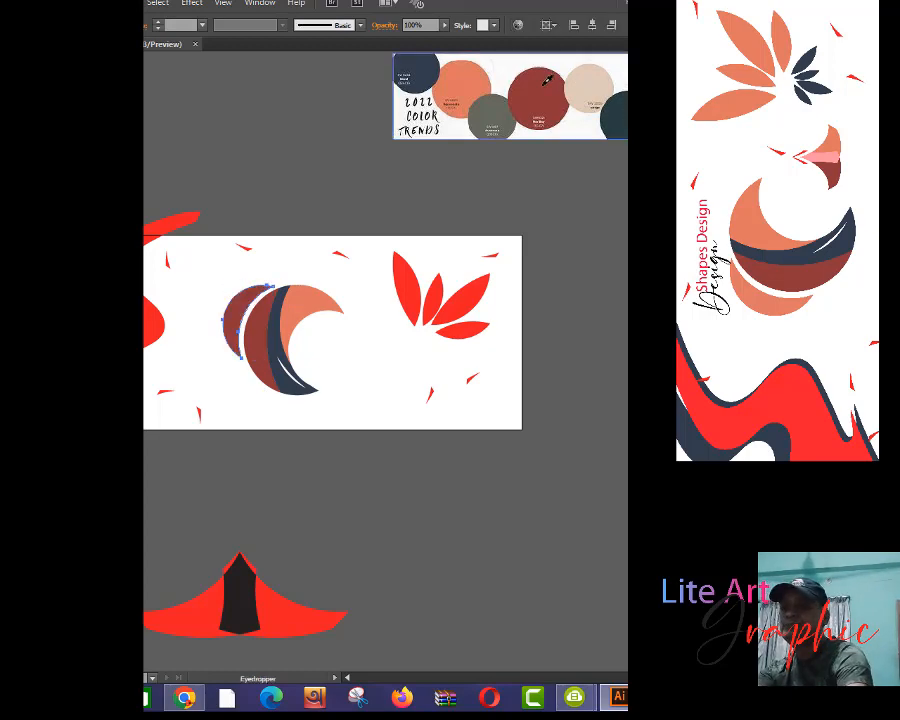
pyautogui.click(466, 82)
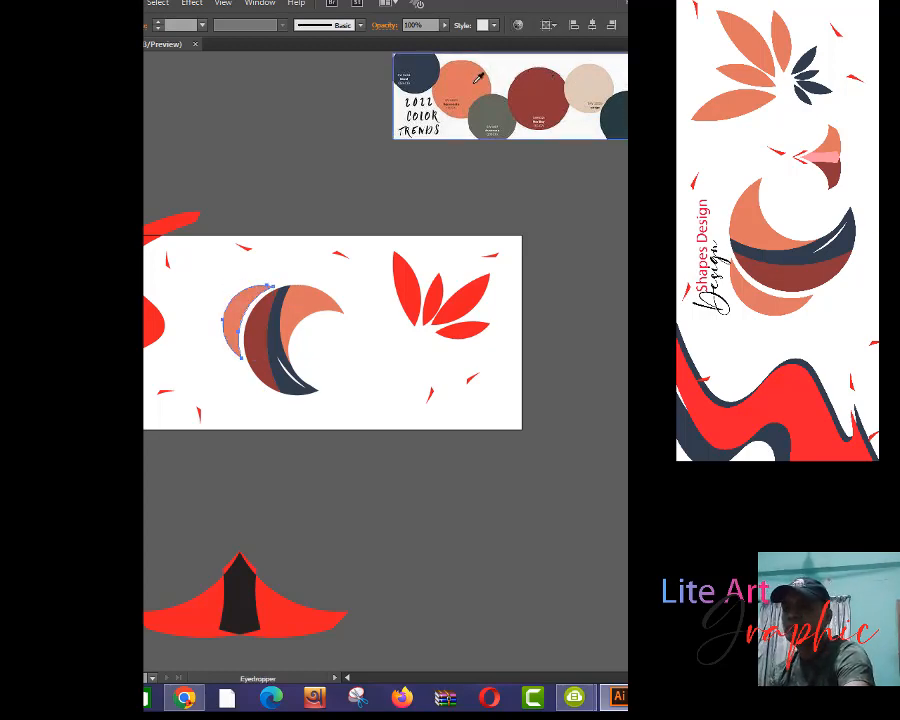
pyautogui.press('v')
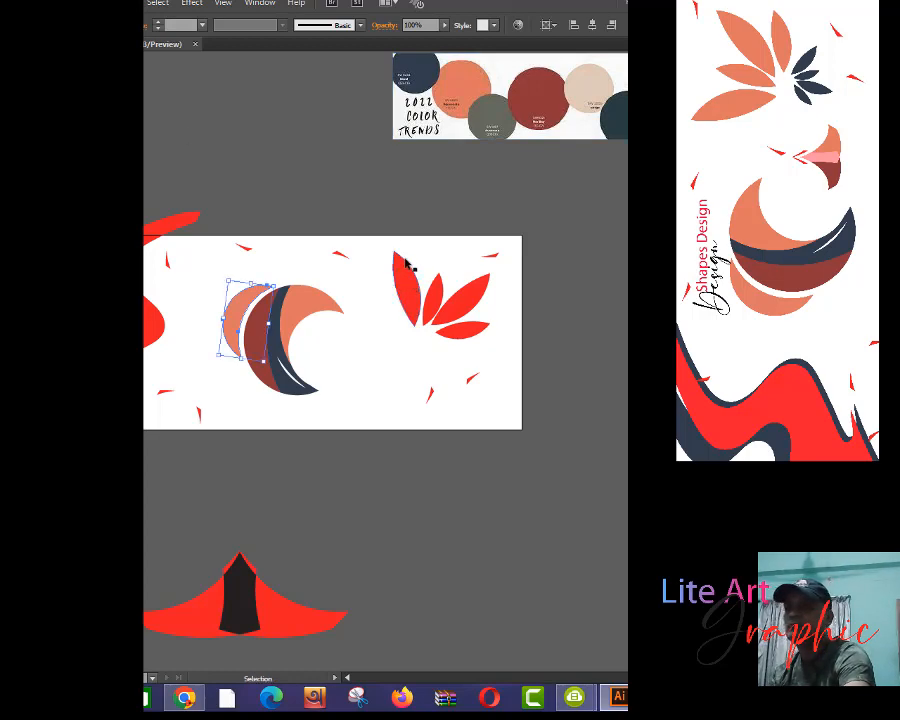
# - Recolour all four leaves of the leaf fan with the palette's orange
pyautogui.moveTo(391, 236); pyautogui.dragTo(468, 333)
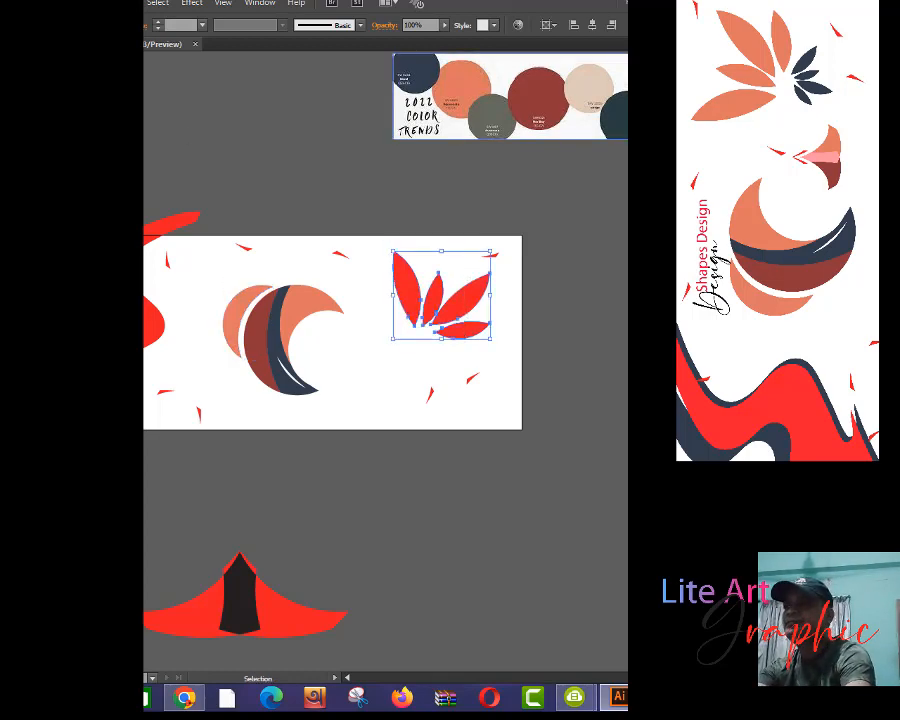
pyautogui.press('i')
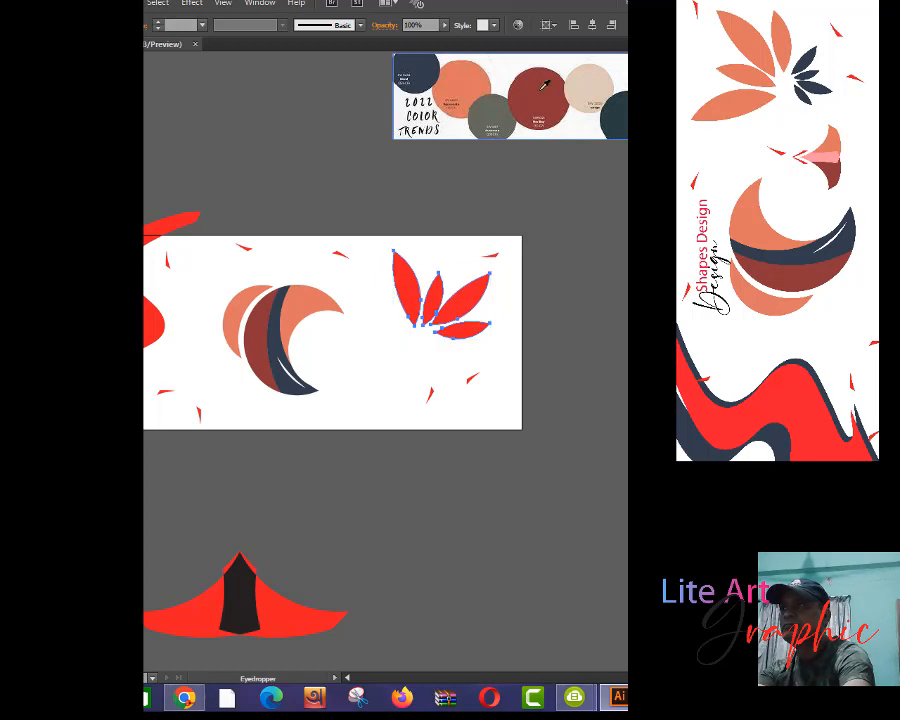
pyautogui.click(540, 85)
pyautogui.click(470, 85)
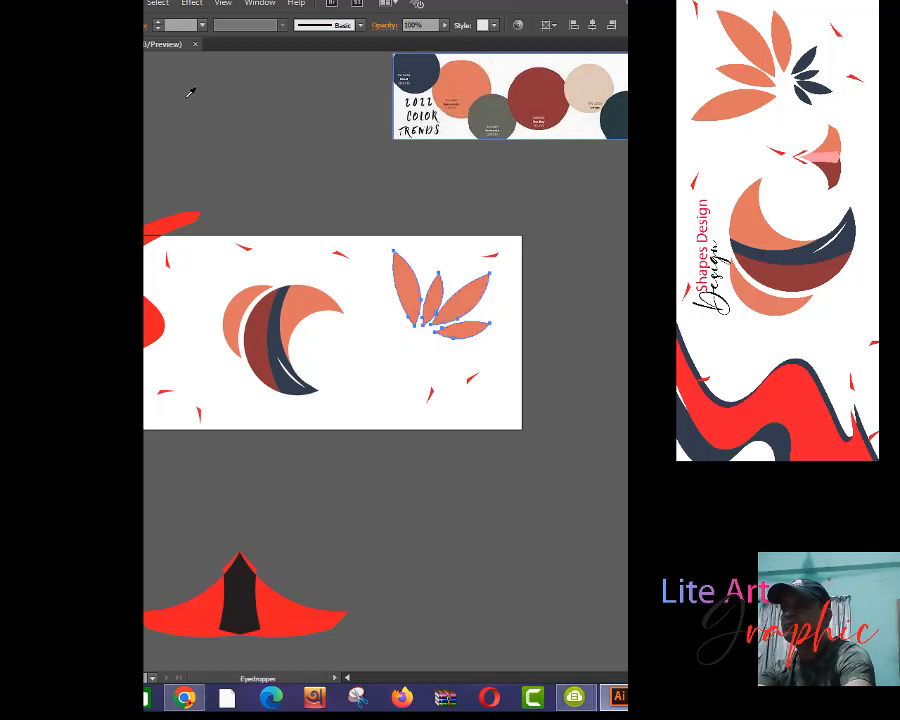
pyautogui.press('v')
# - Place a copy of the leaf fan, scaled to about half size and turned to point downward, just below the original
pyautogui.rightClick(462, 323)
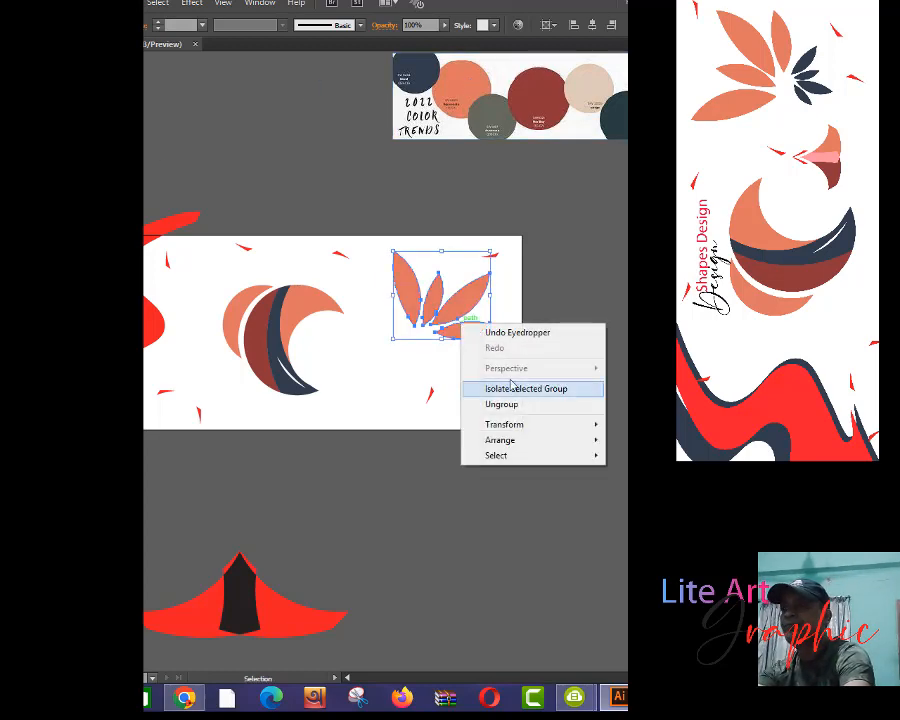
pyautogui.click(457, 310)
pyautogui.moveTo(457, 310); pyautogui.dragTo(515, 462)
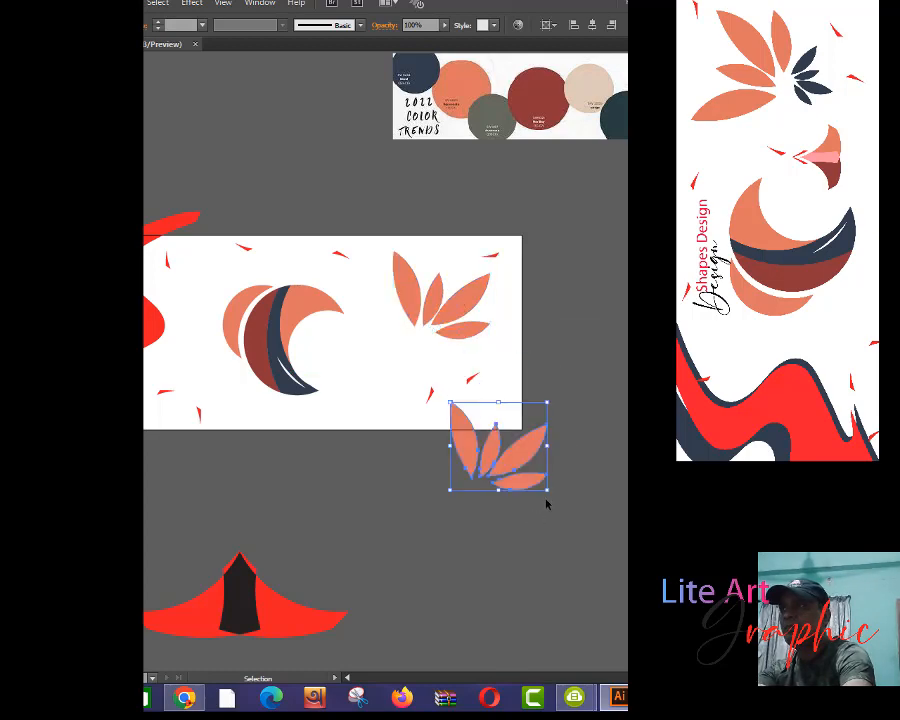
pyautogui.moveTo(548, 498); pyautogui.dragTo(557, 466)
pyautogui.moveTo(558, 413); pyautogui.dragTo(450, 352)
pyautogui.click(562, 447)
# - Recolour the small downward-pointing leaf fan with the palette's navy blue
pyautogui.press('i')
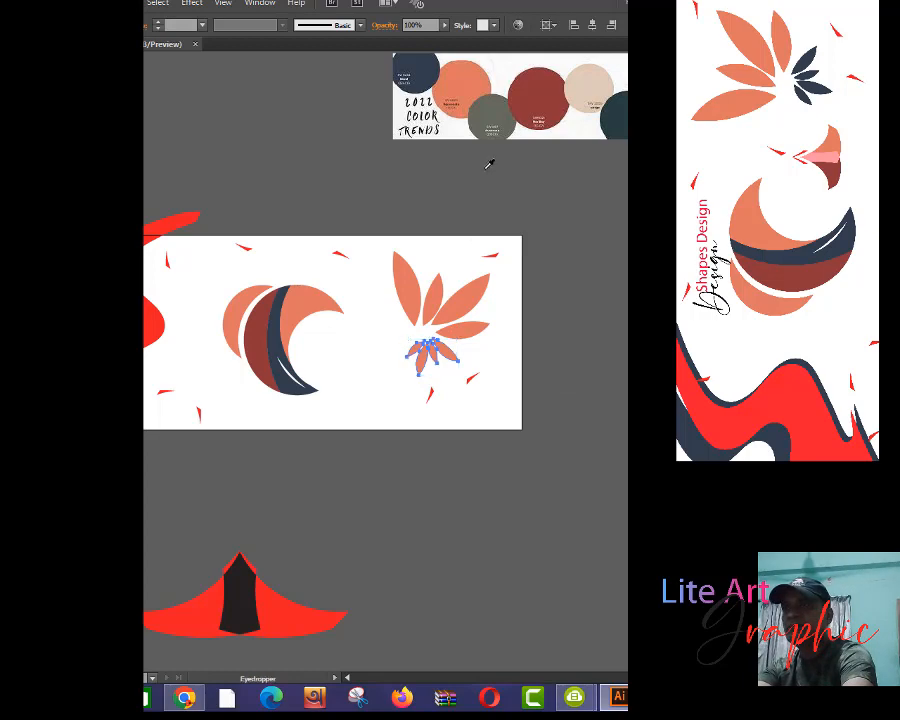
pyautogui.click(494, 116)
pyautogui.click(459, 85)
pyautogui.click(416, 72)
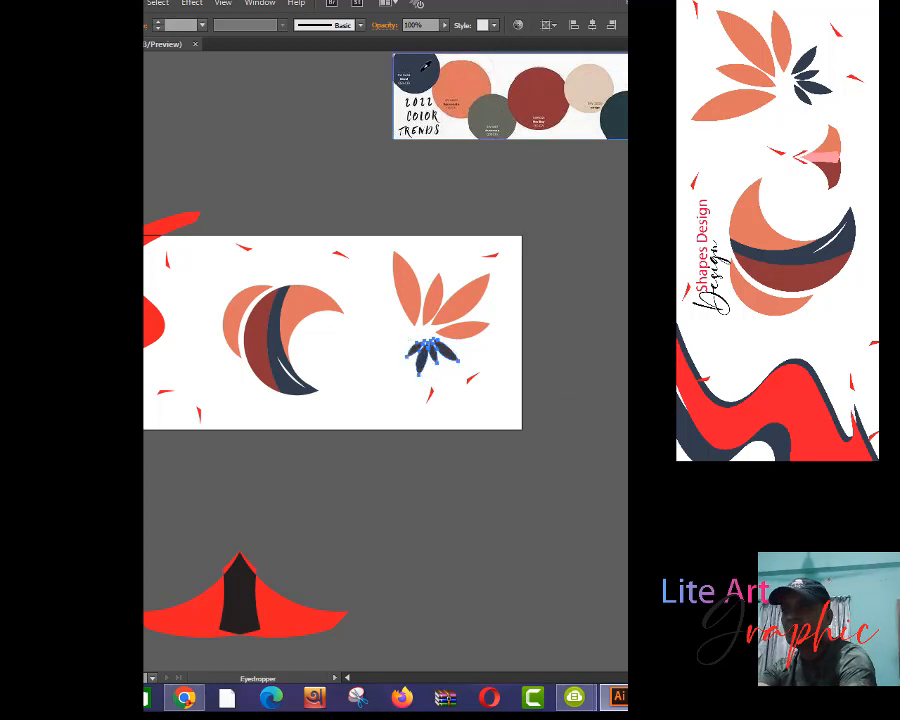
# - Recolour the red wavy ribbon at the artboard's edge with the palette's navy blue
pyautogui.press('v')
pyautogui.click(150, 328)
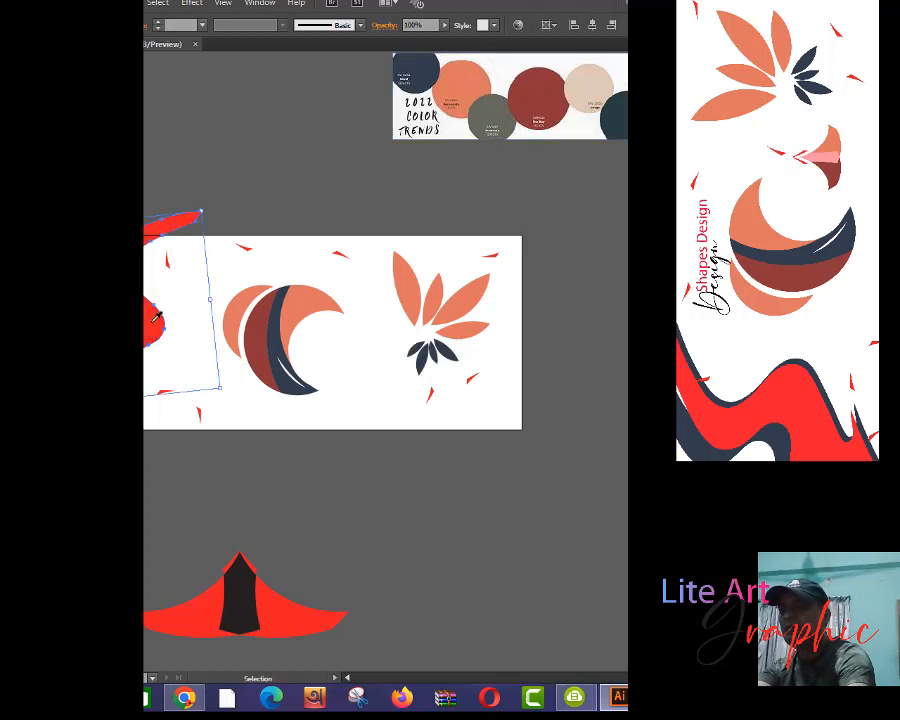
pyautogui.press('i')
pyautogui.click(416, 74)
pyautogui.press('v')
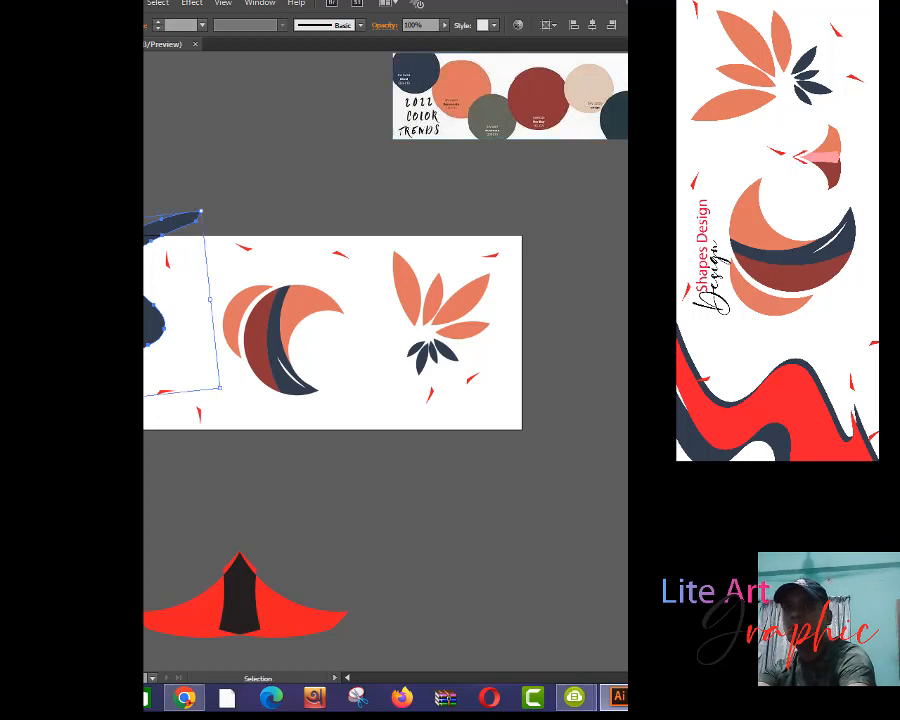
# - Place a copy of the navy ribbon on the empty pasteboard, with a red copy slightly offset on top of it
pyautogui.moveTo(230, 436); pyautogui.dragTo(288, 256)
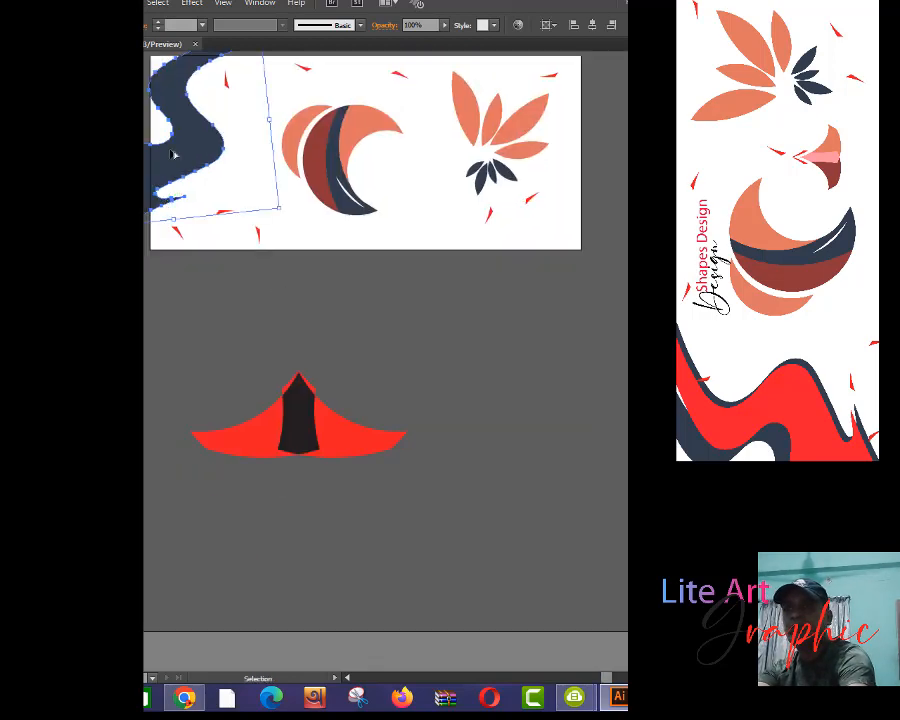
pyautogui.moveTo(175, 153); pyautogui.dragTo(495, 491)
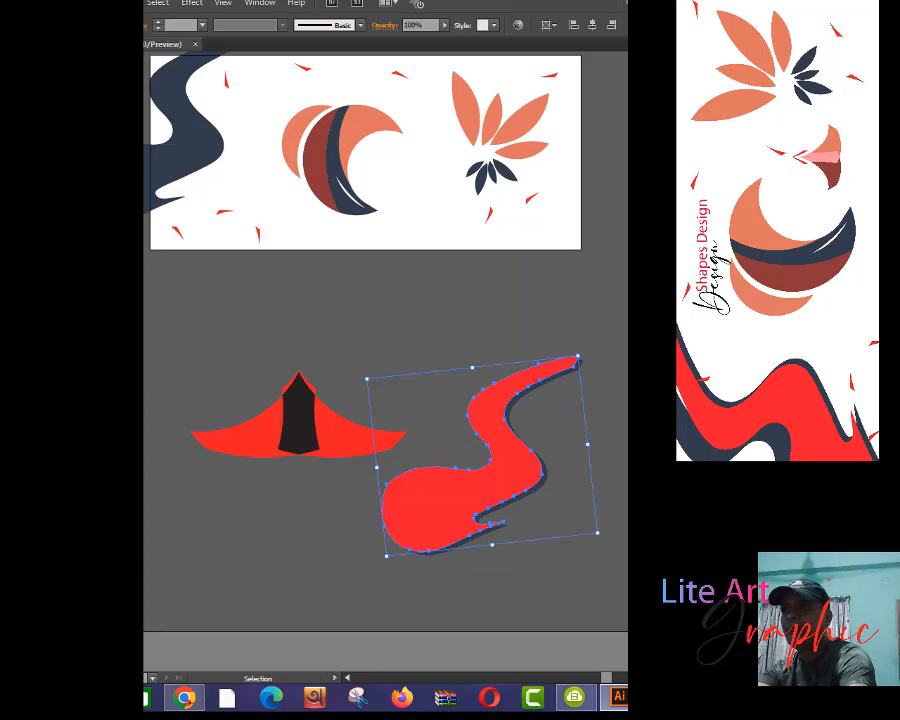
pyautogui.click(472, 374)
# - Group the red ribbon with its navy backing and move the group over the navy ribbon on the artboard
pyautogui.rightClick(540, 476)
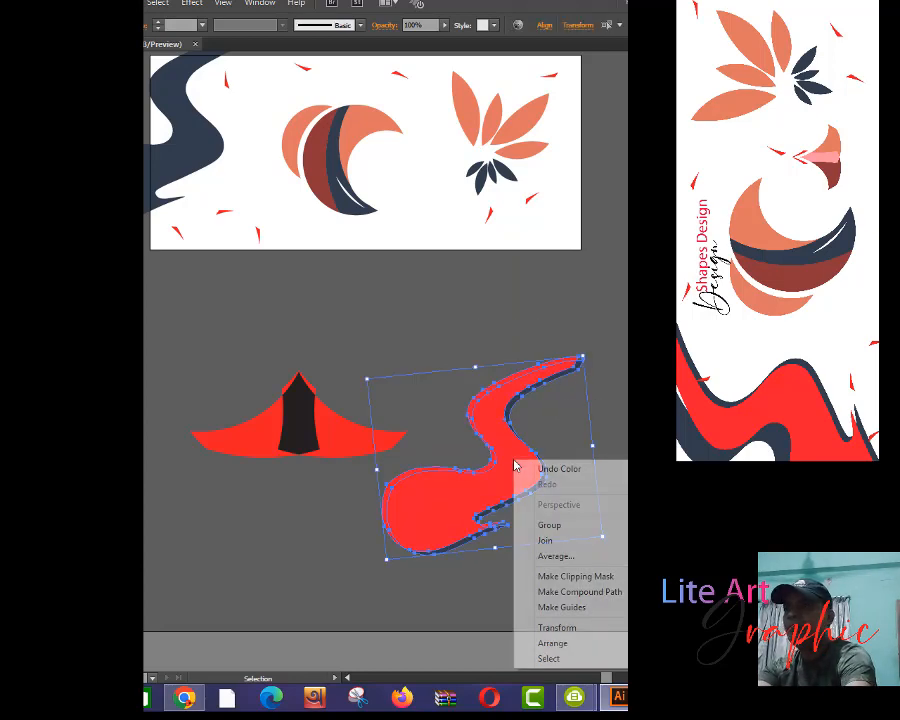
pyautogui.click(552, 538)
pyautogui.moveTo(523, 459); pyautogui.dragTo(225, 260)
pyautogui.click(342, 434)
# - Narrow the red and black winged shape to about 63% of its width and group its parts
pyautogui.moveTo(360, 484); pyautogui.dragTo(344, 434)
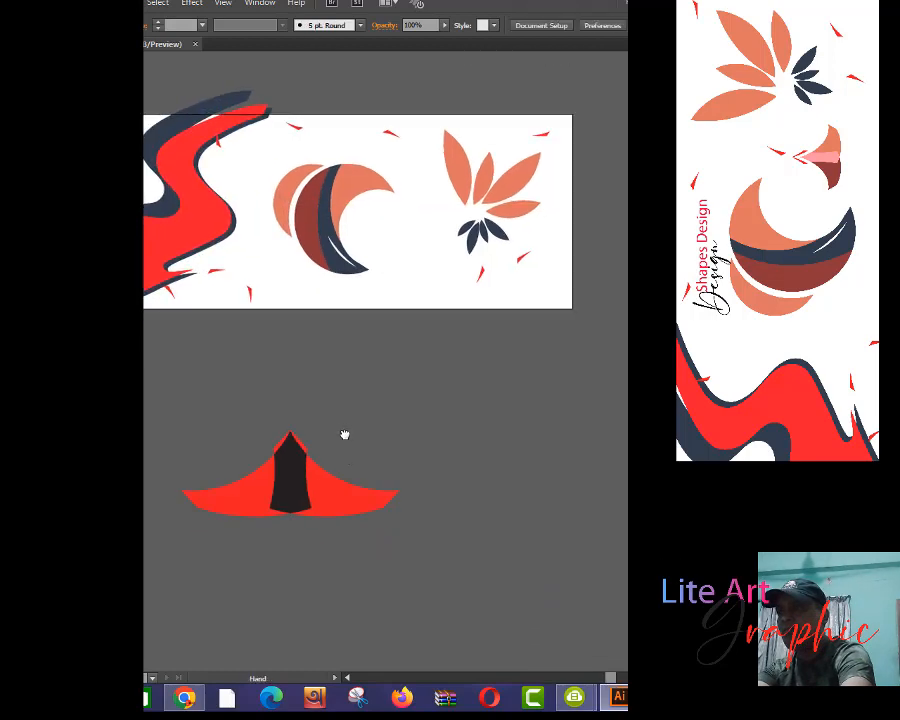
pyautogui.click(348, 505)
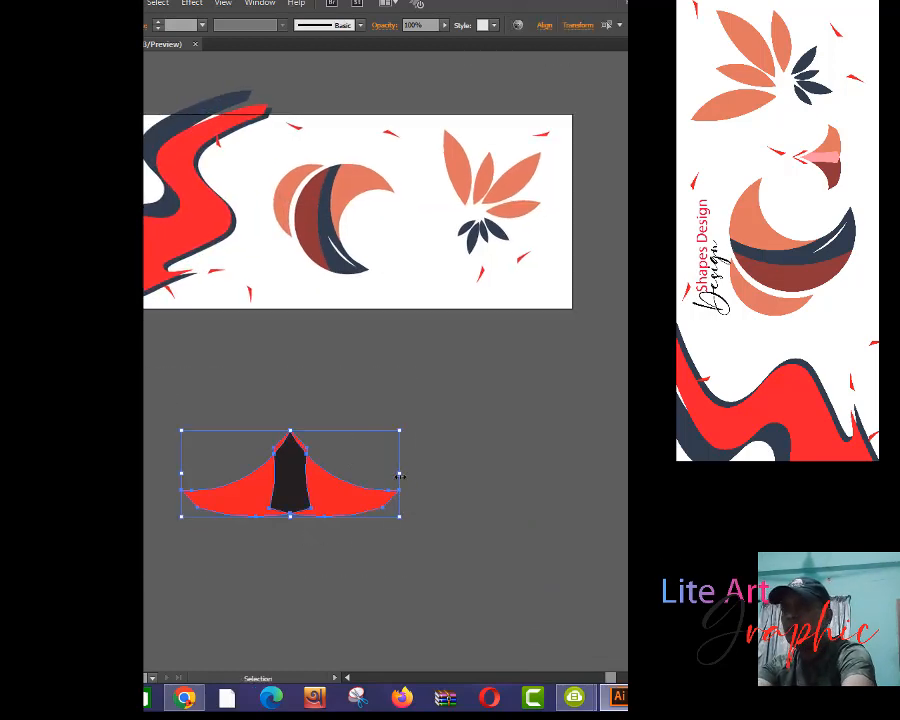
pyautogui.moveTo(399, 473); pyautogui.dragTo(318, 466)
pyautogui.click(360, 474)
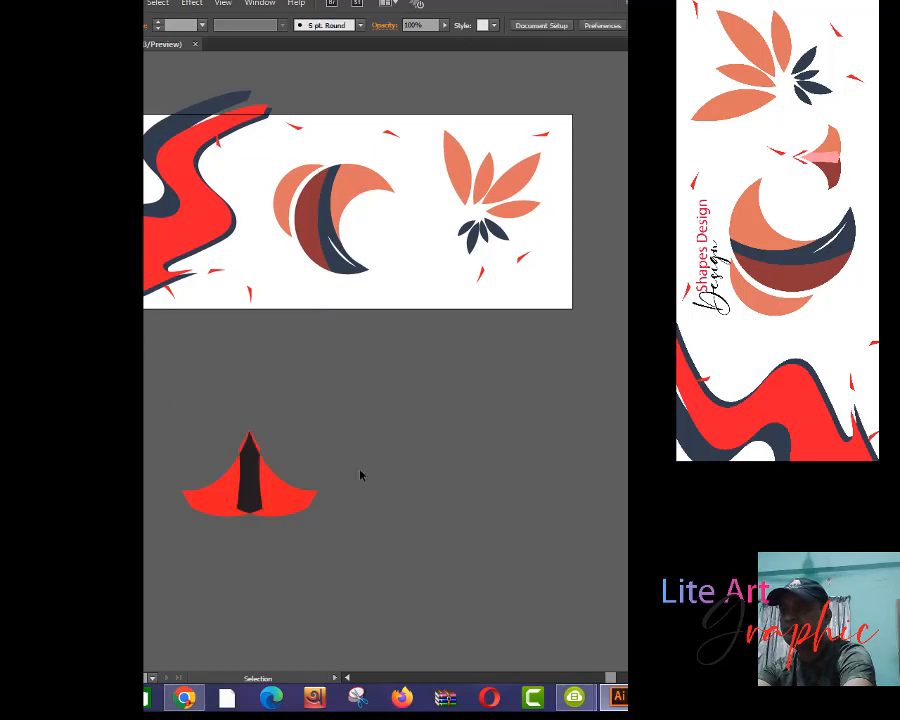
pyautogui.moveTo(149, 396); pyautogui.dragTo(321, 512)
pyautogui.rightClick(258, 474)
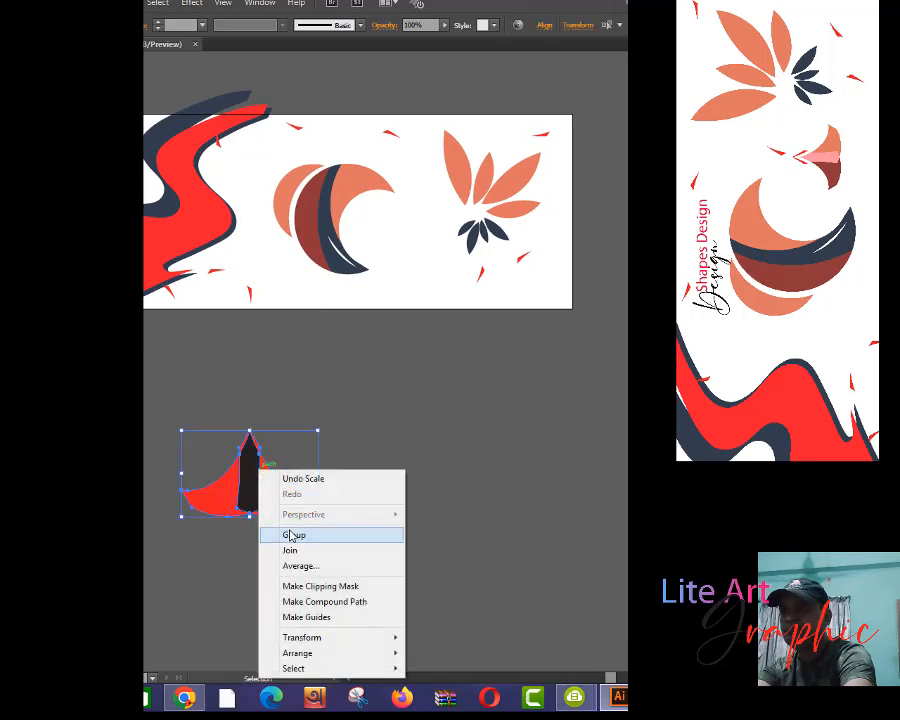
pyautogui.click(291, 533)
# - Scale the winged shape group down and place it on the artboard between the crescents and the leaf fans
pyautogui.moveTo(320, 431); pyautogui.dragTo(293, 446)
pyautogui.moveTo(237, 478); pyautogui.dragTo(402, 285)
pyautogui.click(430, 366)
# - Place a small red sliver just above the tip of the winged shape
pyautogui.press('space')
pyautogui.moveTo(430, 366); pyautogui.dragTo(439, 411)
pyautogui.moveTo(35, 440); pyautogui.dragTo(428, 275)
pyautogui.click(396, 442)
# - Delete the 2022 colour palette image from the pasteboard
pyautogui.press('space')
pyautogui.moveTo(474, 386); pyautogui.dragTo(349, 562)
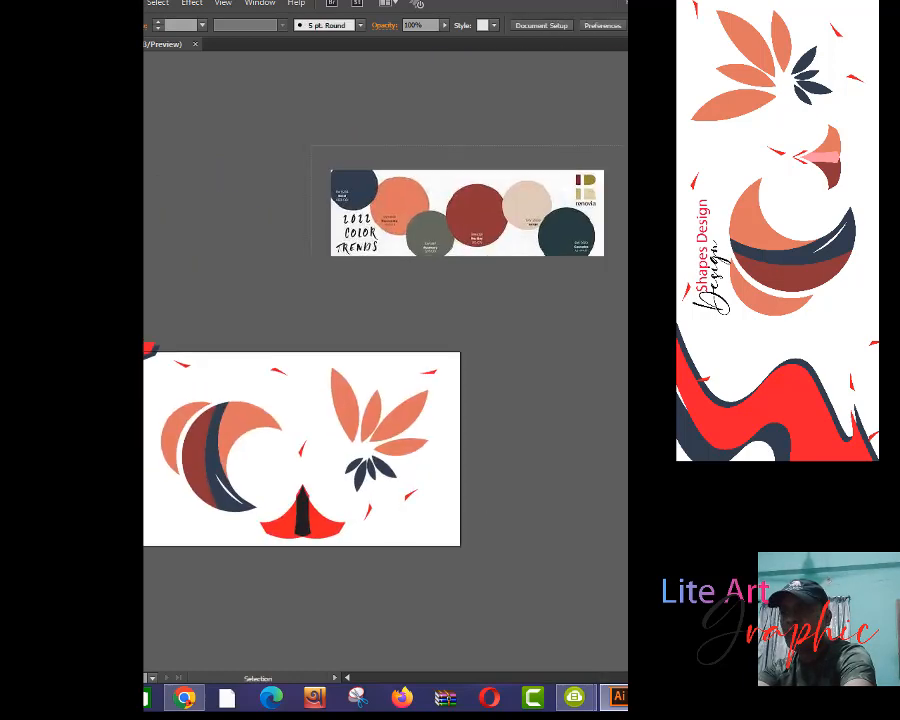
pyautogui.click(393, 210)
pyautogui.press('Delete')
# - Ungroup the winged shape and recolour its right wing with the orange sampled from the large crescent
pyautogui.moveTo(464, 541); pyautogui.dragTo(476, 333)
pyautogui.rightClick(355, 320)
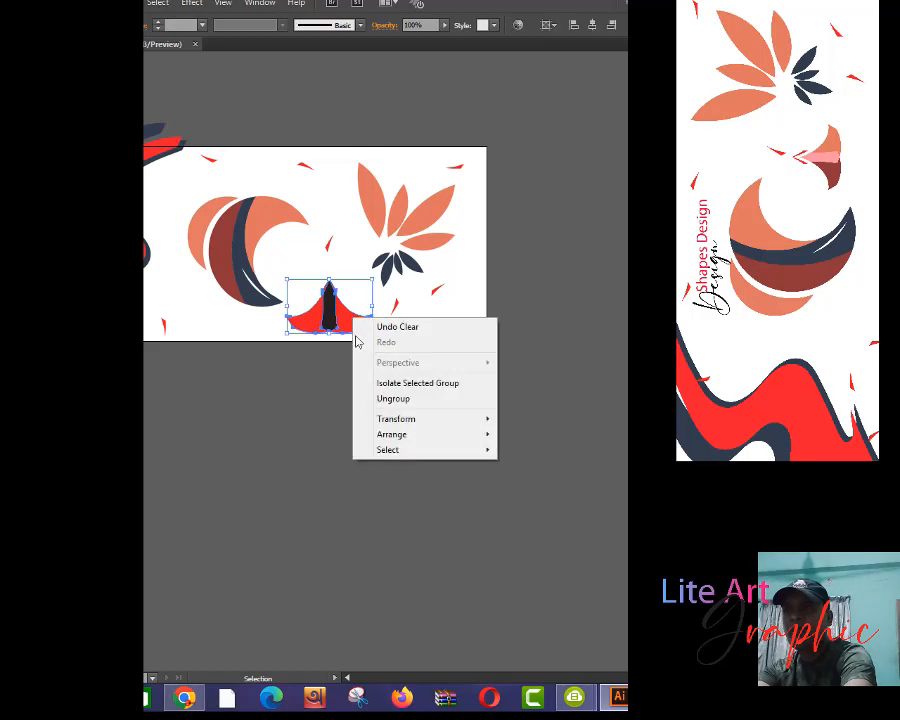
pyautogui.click(400, 399)
pyautogui.click(452, 416)
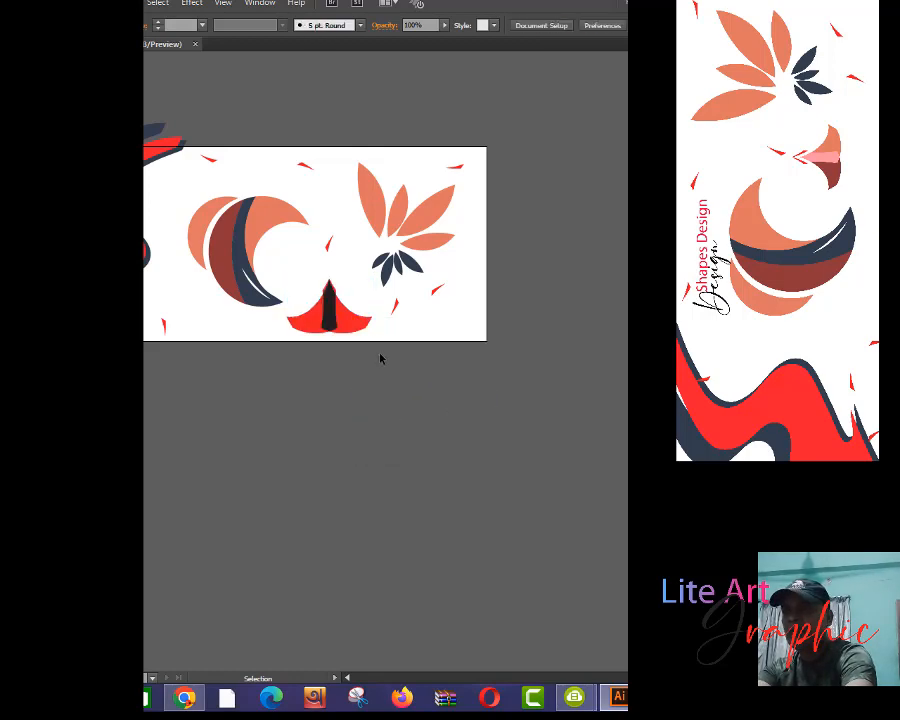
pyautogui.click(330, 305)
pyautogui.press('i')
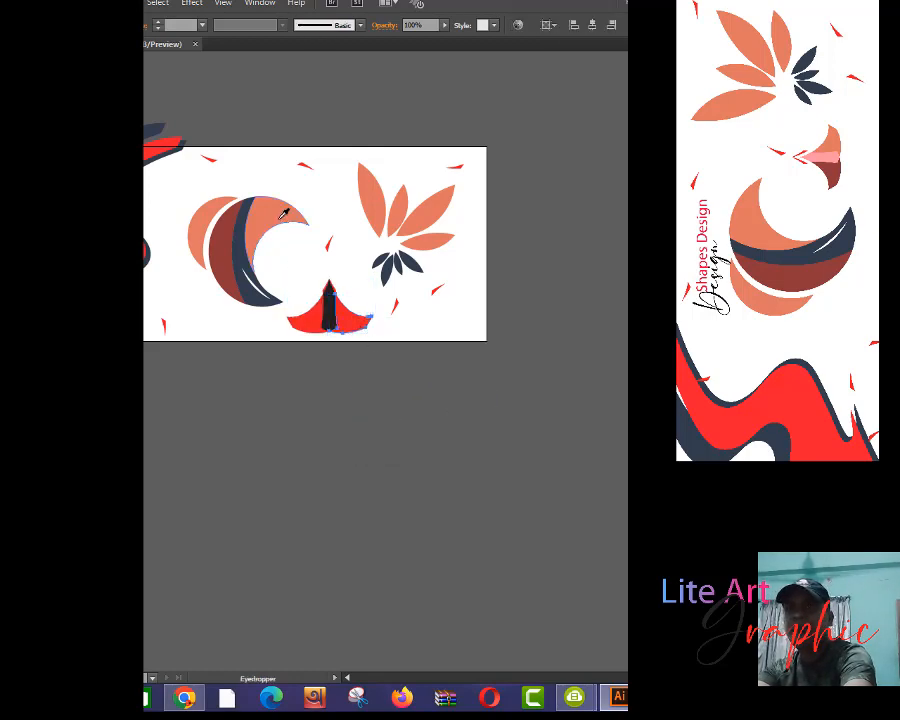
pyautogui.click(284, 214)
pyautogui.press('v')
# - Recolour the left wing of the winged shape with the dark red sampled from the crescent design
pyautogui.click(310, 328)
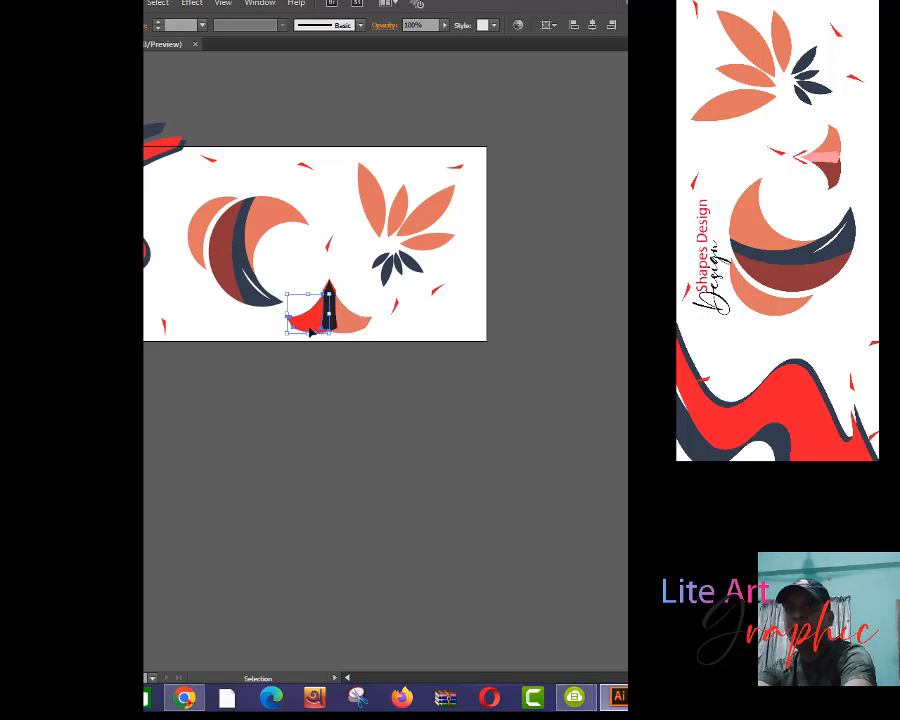
pyautogui.press('i')
pyautogui.click(215, 226)
pyautogui.press('v')
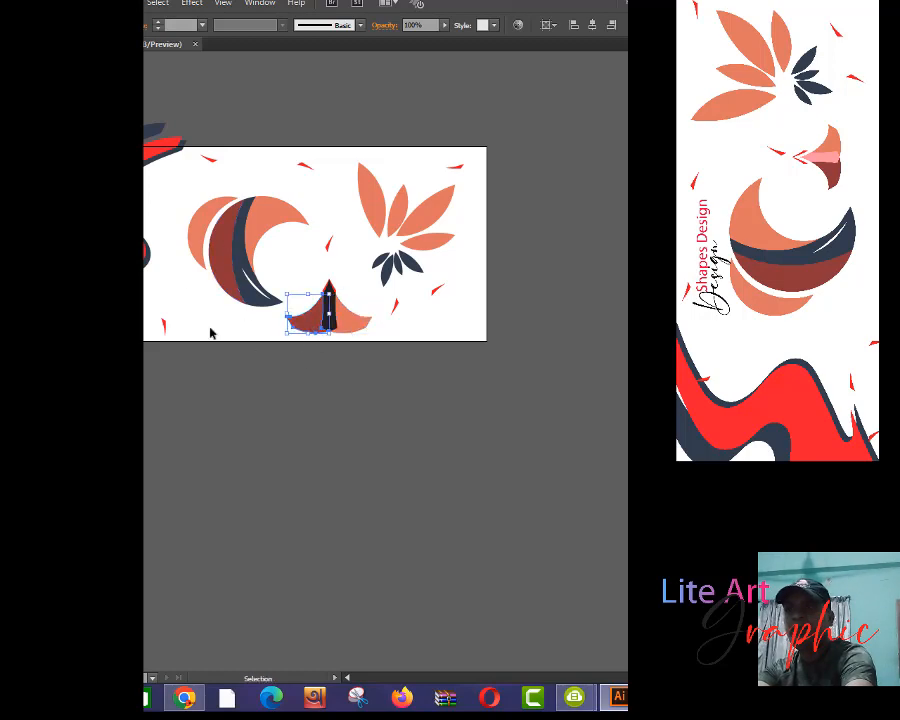
pyautogui.click(277, 430)
# - Recolour the black centre piece of the winged shape with the navy sampled from the crescent design
pyautogui.click(334, 318)
pyautogui.press('i')
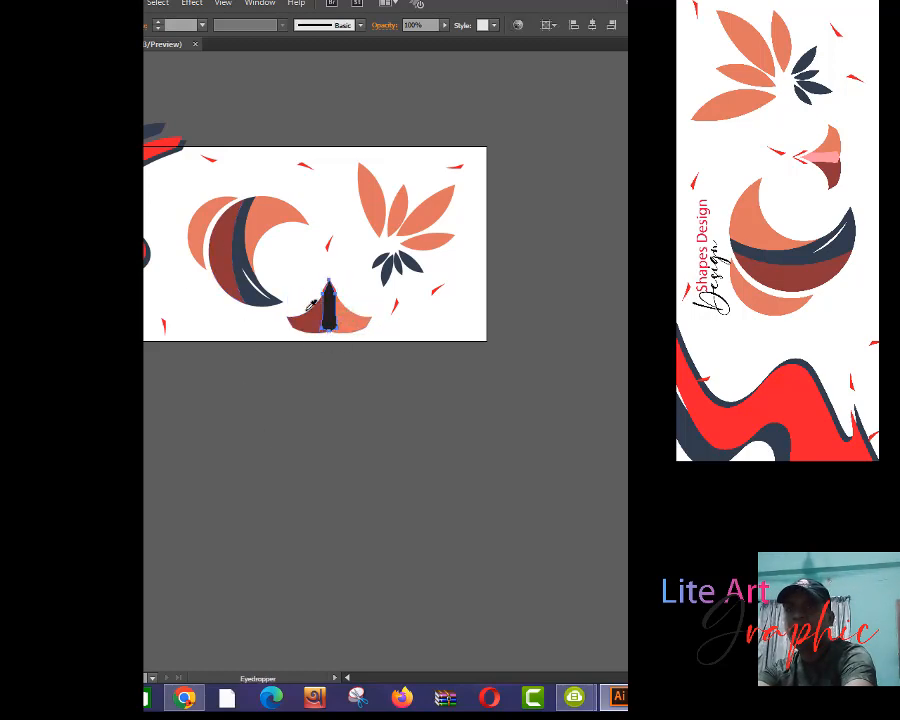
pyautogui.click(250, 212)
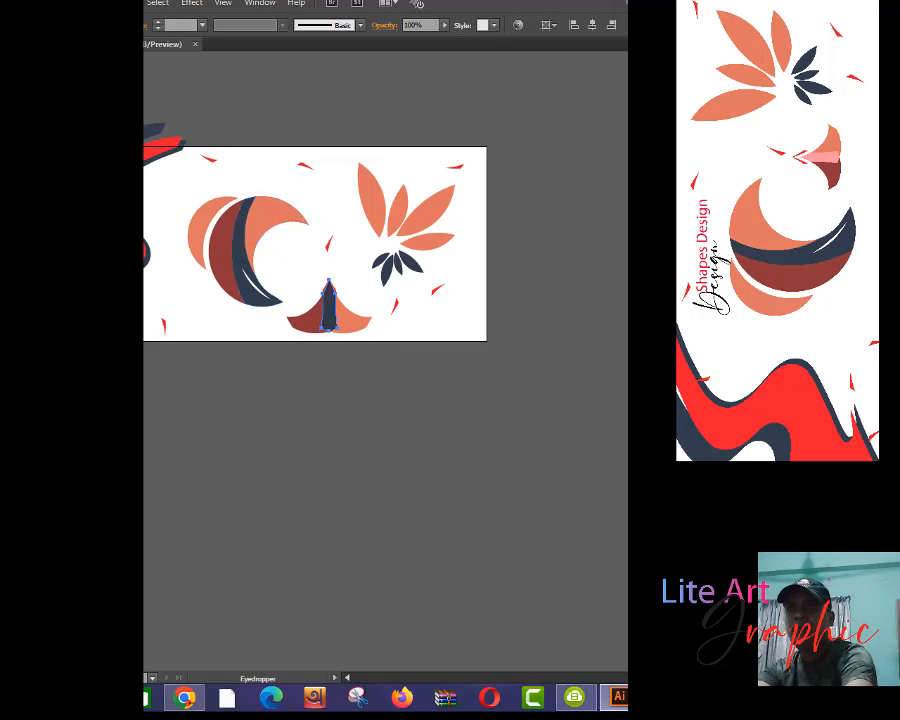
pyautogui.press('v')
pyautogui.click(355, 445)
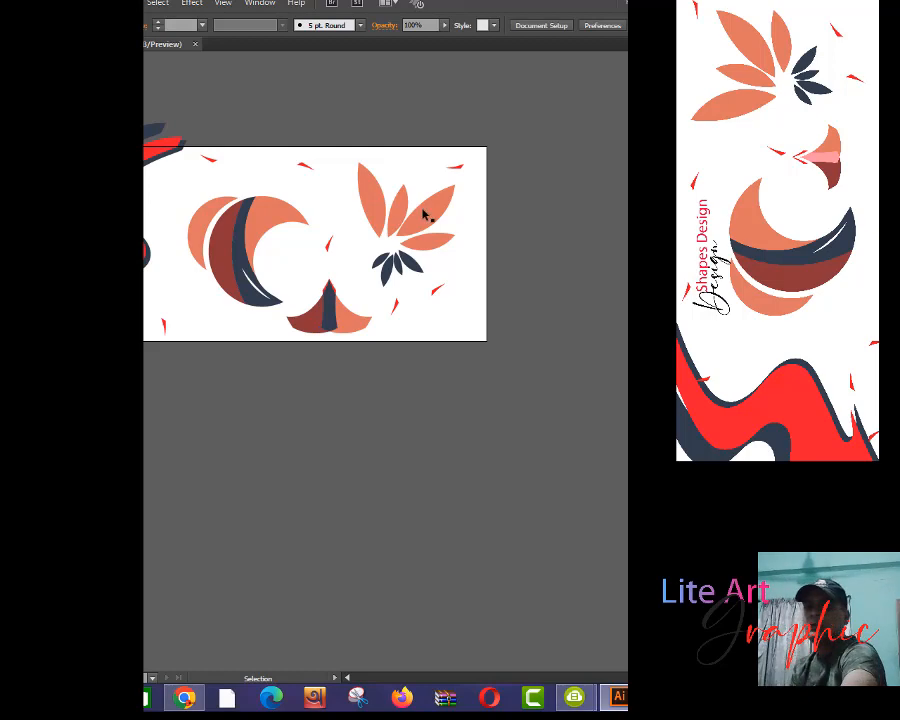
# - Fill the centre piece of the winged shape with light pink
pyautogui.press('h')
pyautogui.moveTo(333, 413); pyautogui.dragTo(431, 461)
pyautogui.press('v')
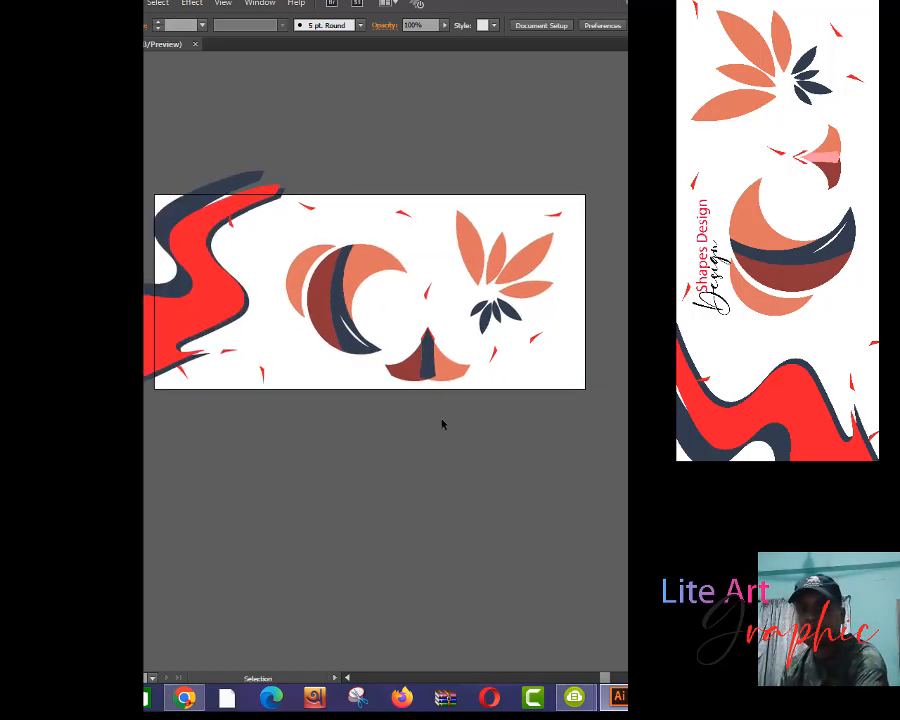
pyautogui.click(428, 360)
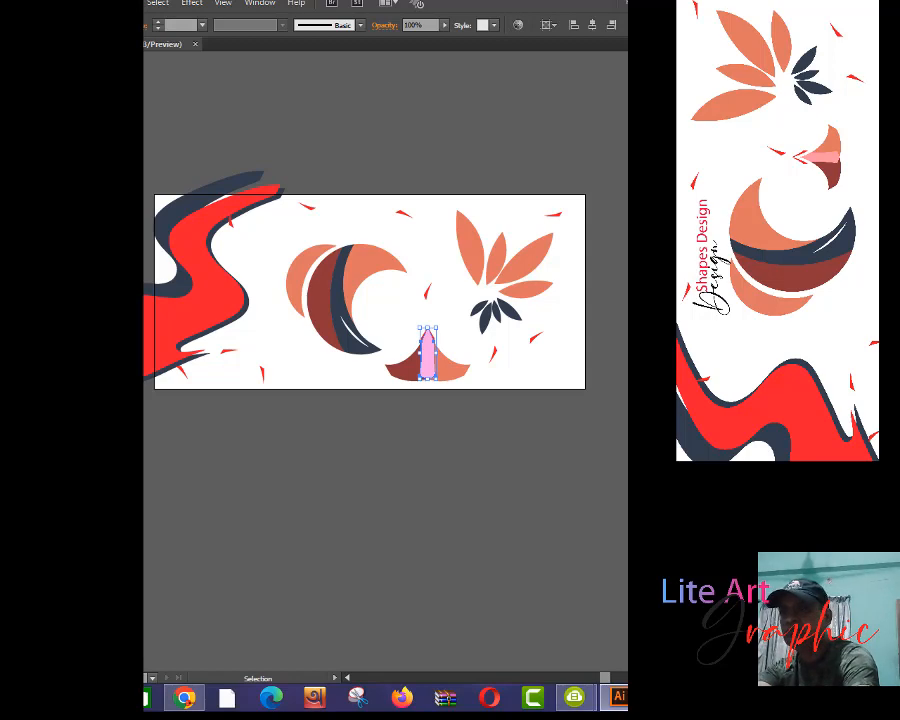
pyautogui.click(518, 570)
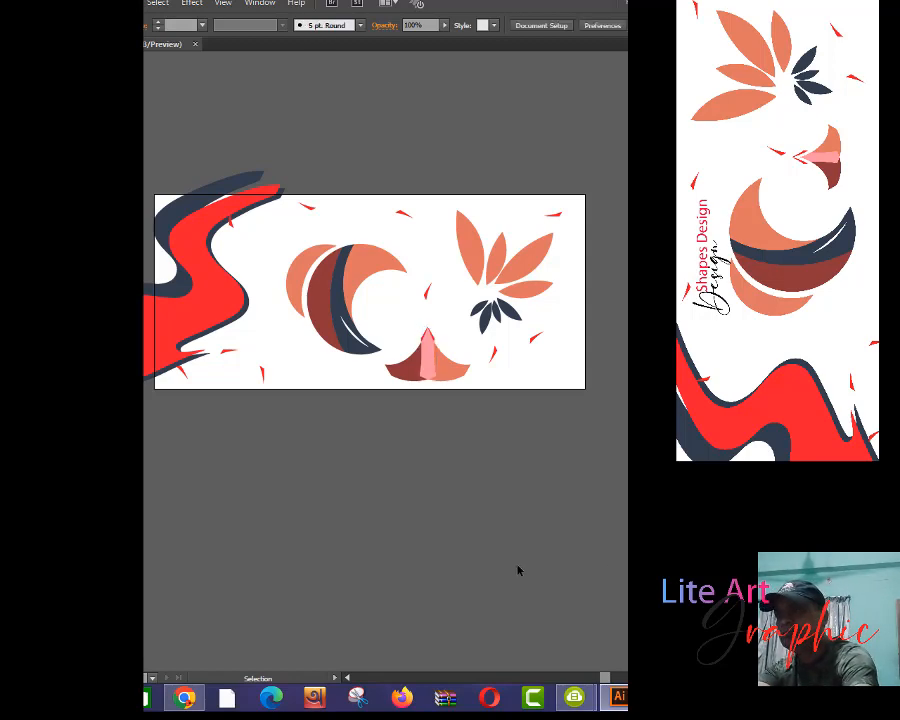
# - Scale all the artwork up by about 15% so that it slightly overlaps the artboard's edges
pyautogui.scroll(1, 390, 440)
pyautogui.moveTo(143, 112); pyautogui.dragTo(585, 431)
pyautogui.click(548, 516)
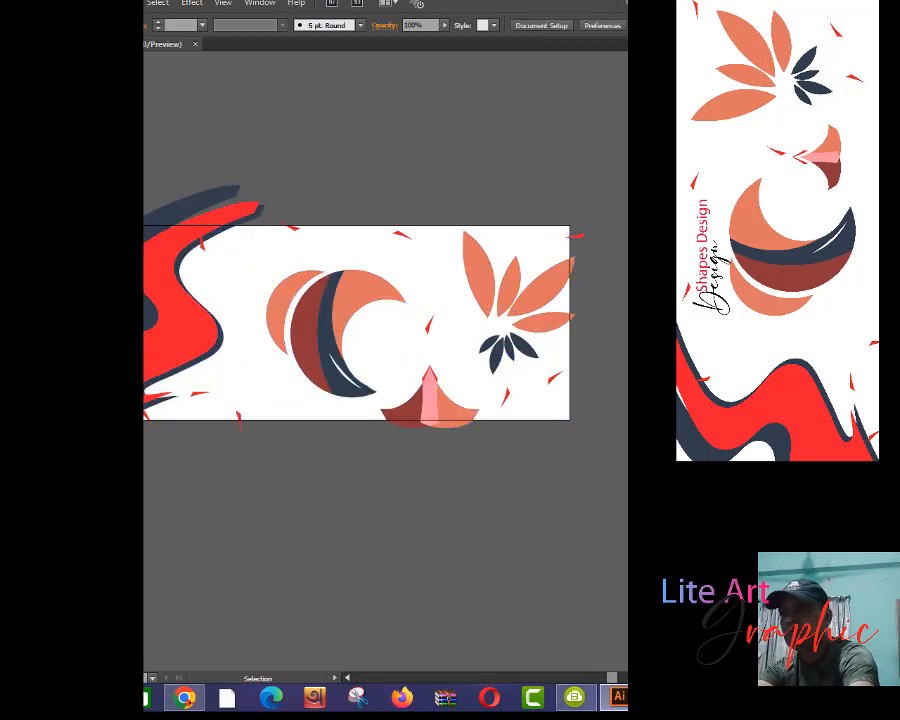
pyautogui.press('m')
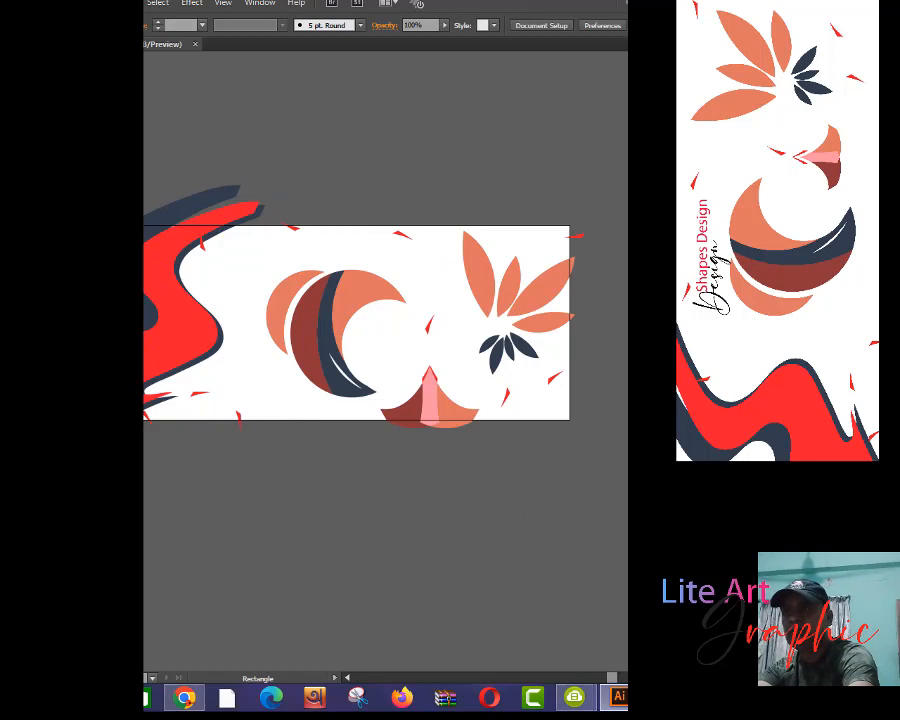
pyautogui.moveTo(143, 213); pyautogui.dragTo(585, 437)
pyautogui.press('v')
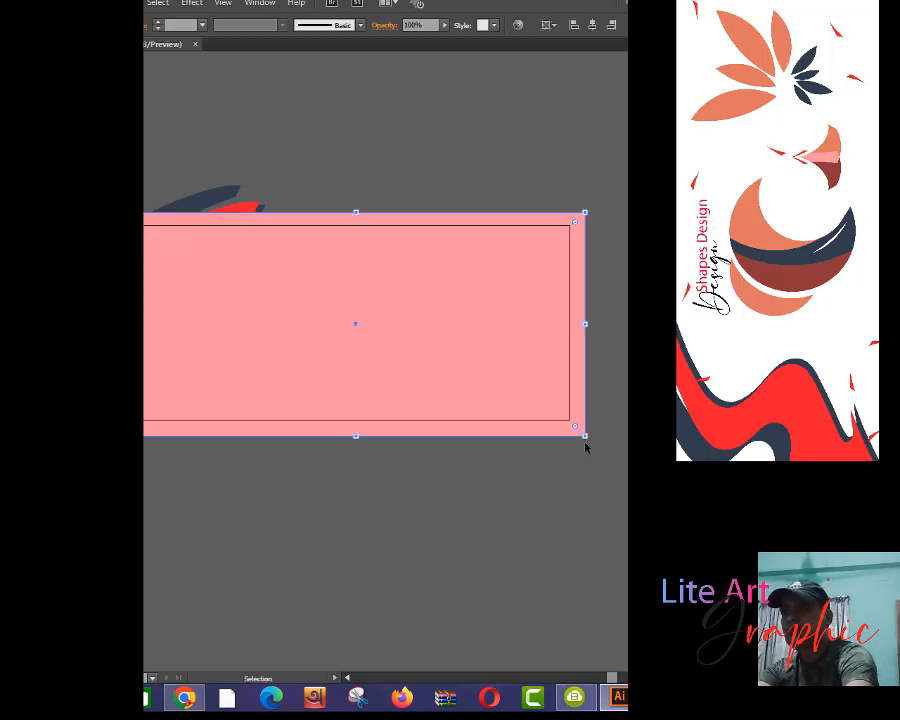
pyautogui.press('Delete')
# - Shrink the winged shape to about two thirds of its size and move it up inside the artboard, just below the red sliver
pyautogui.moveTo(492, 512); pyautogui.dragTo(402, 410)
pyautogui.moveTo(478, 372); pyautogui.dragTo(466, 372)
pyautogui.click(436, 459)
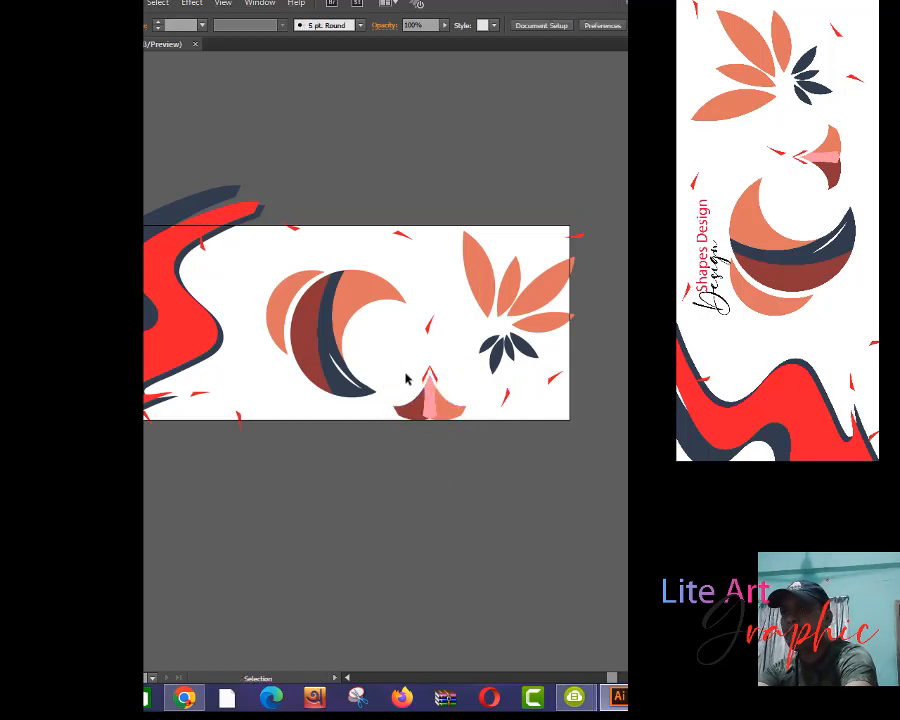
pyautogui.moveTo(401, 358); pyautogui.dragTo(431, 320)
pyautogui.click(436, 440)
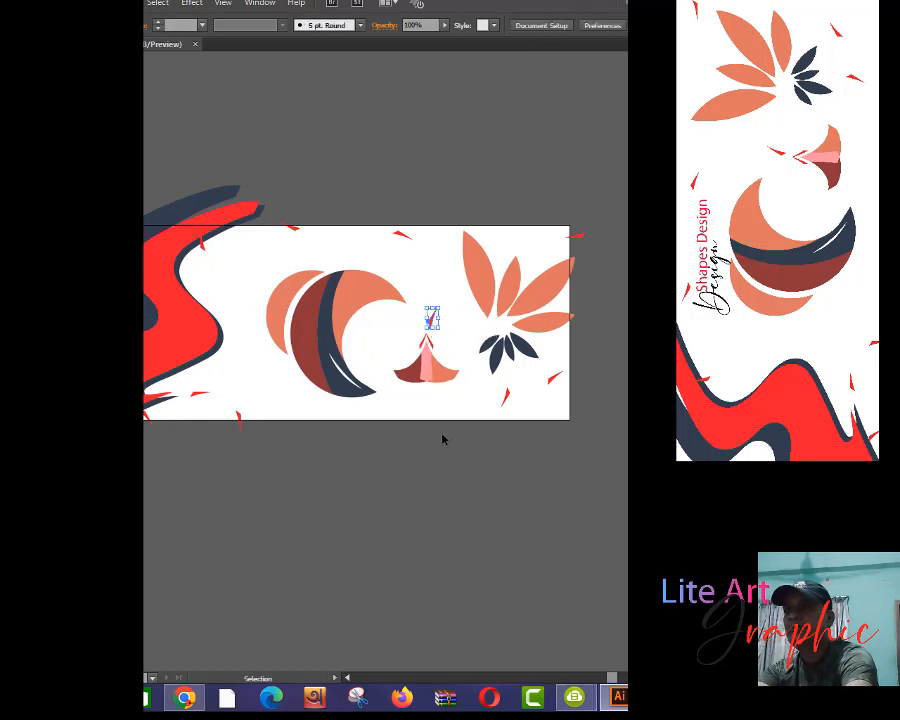
pyautogui.click(442, 436)
# - Draw a rectangle covering the artboard and slightly past its right edge, and make it the clipping mask for all the artwork
pyautogui.press('m')
pyautogui.moveTo(145, 216); pyautogui.dragTo(585, 418)
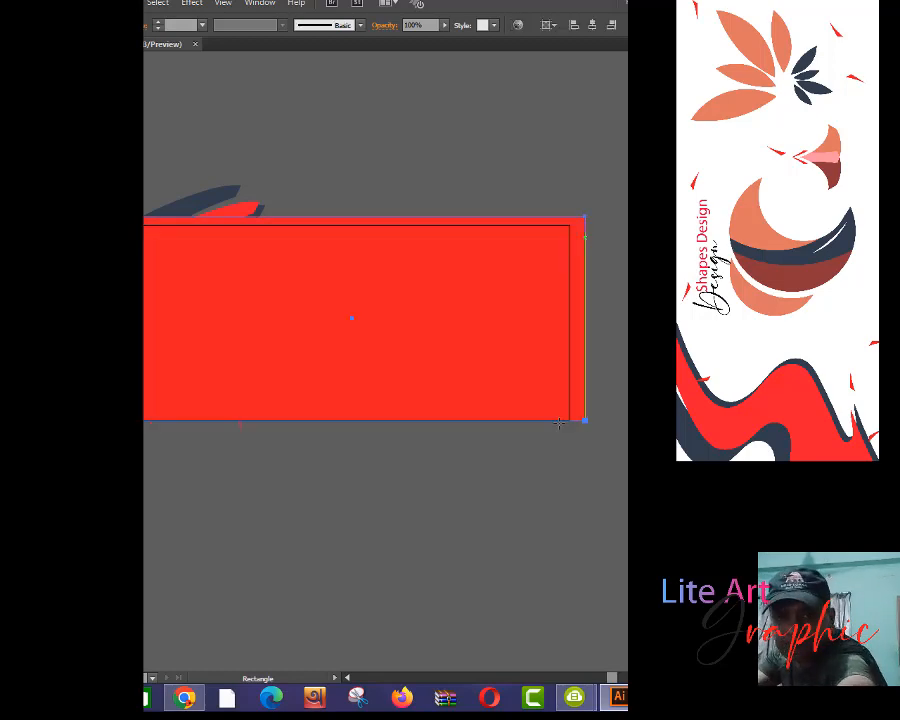
pyautogui.press('v')
pyautogui.hotkey('ctrl', 'a')
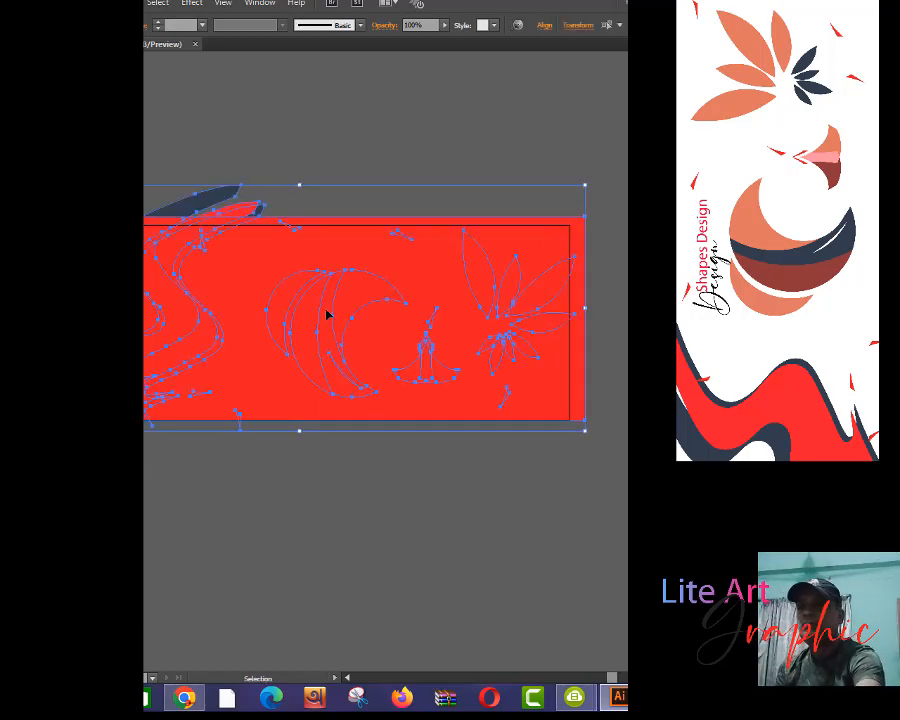
pyautogui.rightClick(327, 312)
pyautogui.click(385, 392)
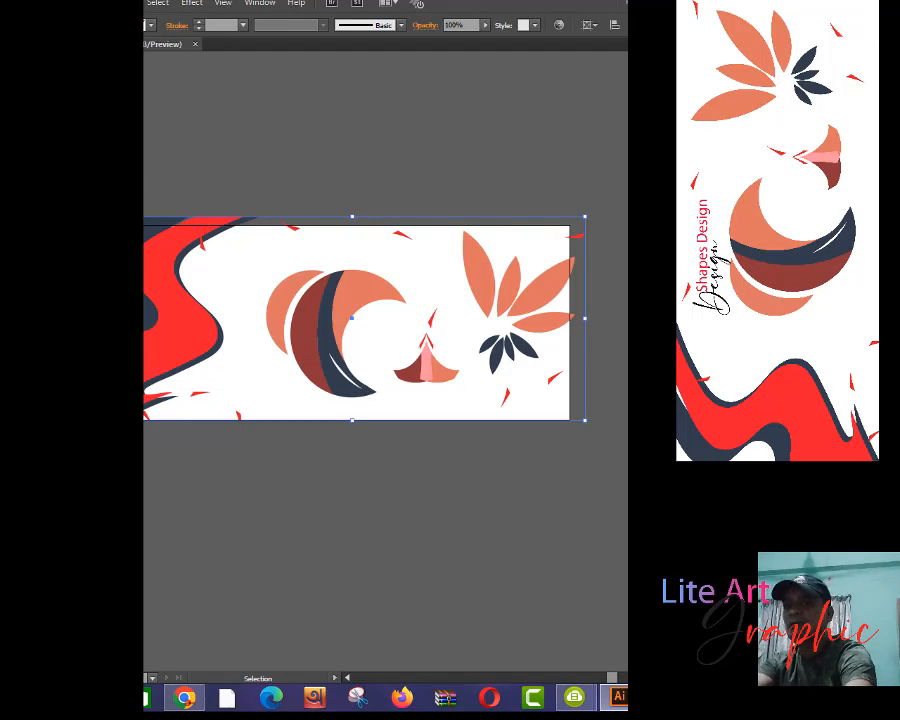
# - Fit the artboard to the artwork bounds
pyautogui.hotkey('shift', 'o')
pyautogui.click(180, 25)
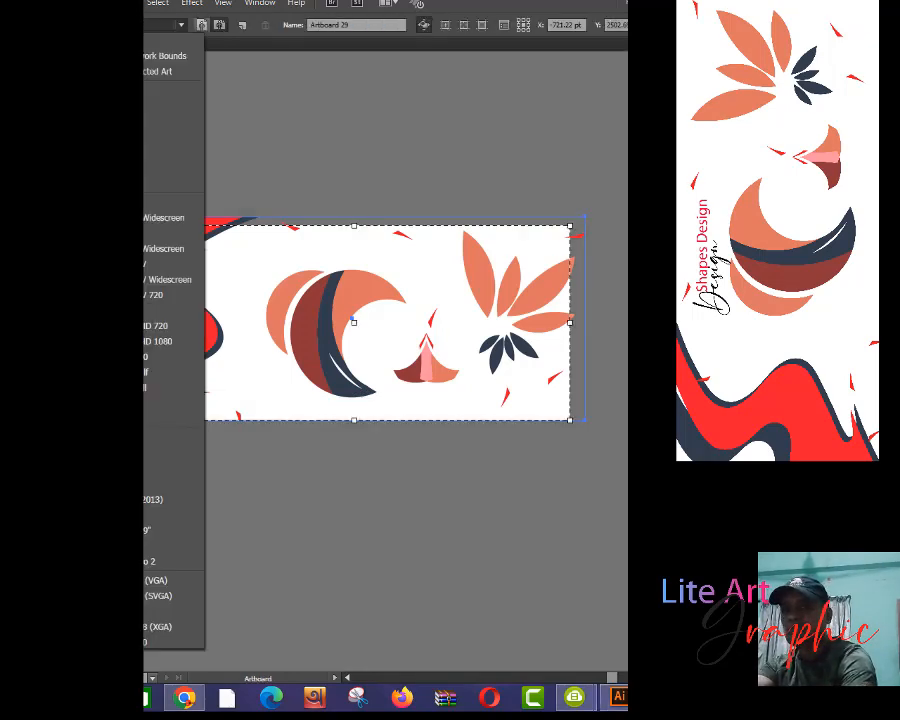
pyautogui.click(170, 56)
pyautogui.press('space')
pyautogui.moveTo(187, 226); pyautogui.dragTo(300, 191)
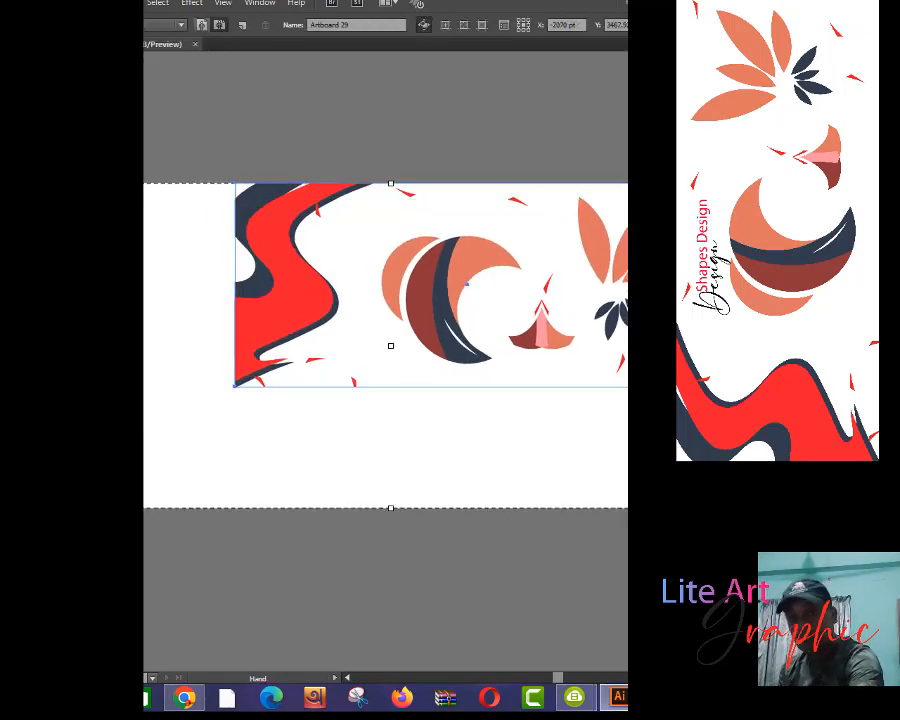
pyautogui.press('v')
pyautogui.click(197, 614)
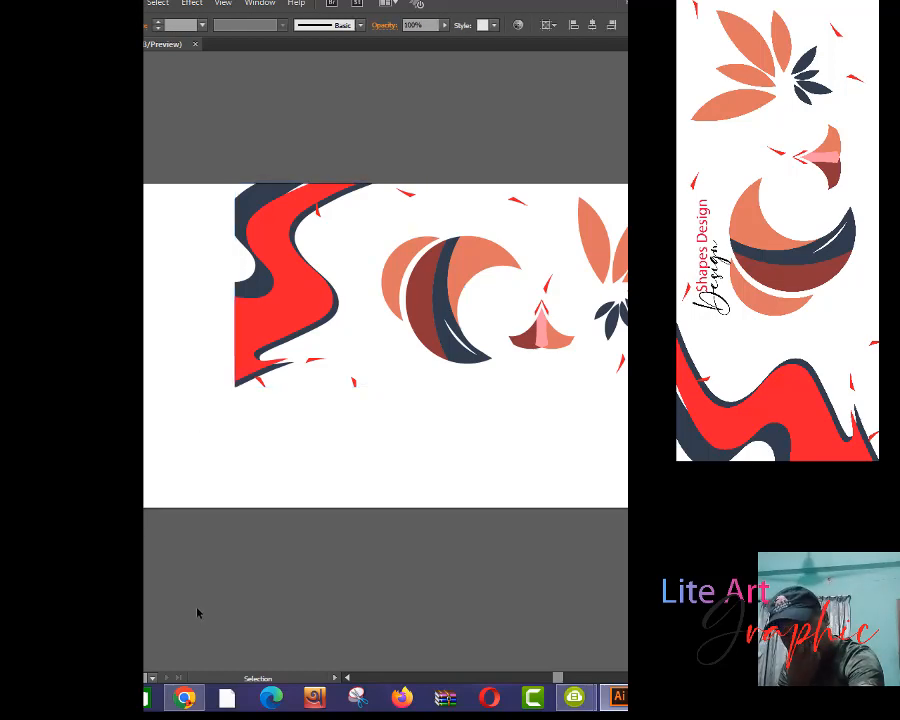
# - Select the clipped artwork and fit the artboard to the selected art
pyautogui.click(281, 282)
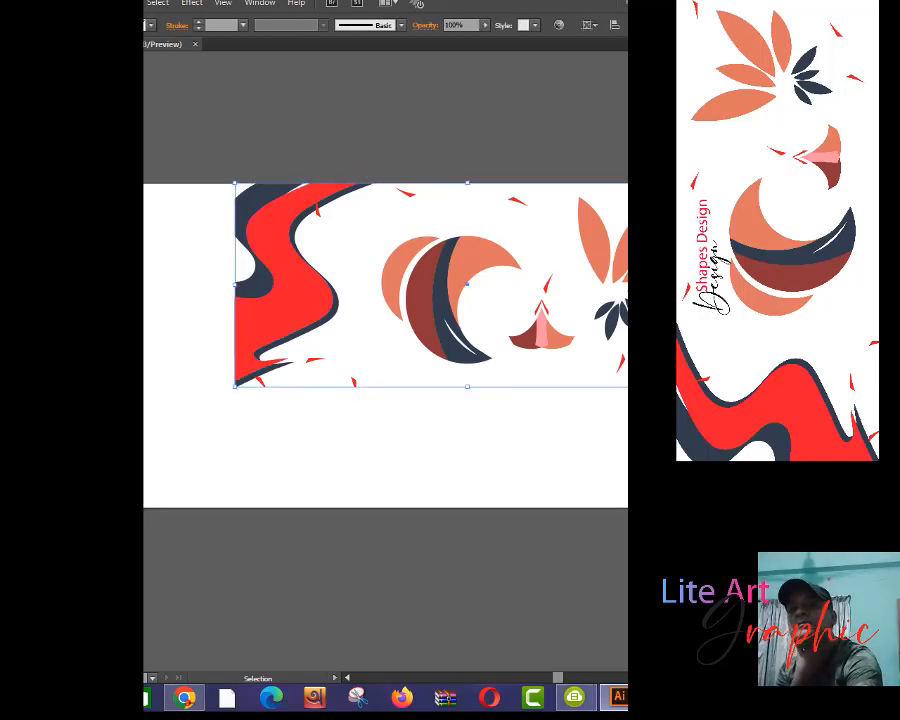
pyautogui.hotkey('shift', 'o')
pyautogui.click(180, 25)
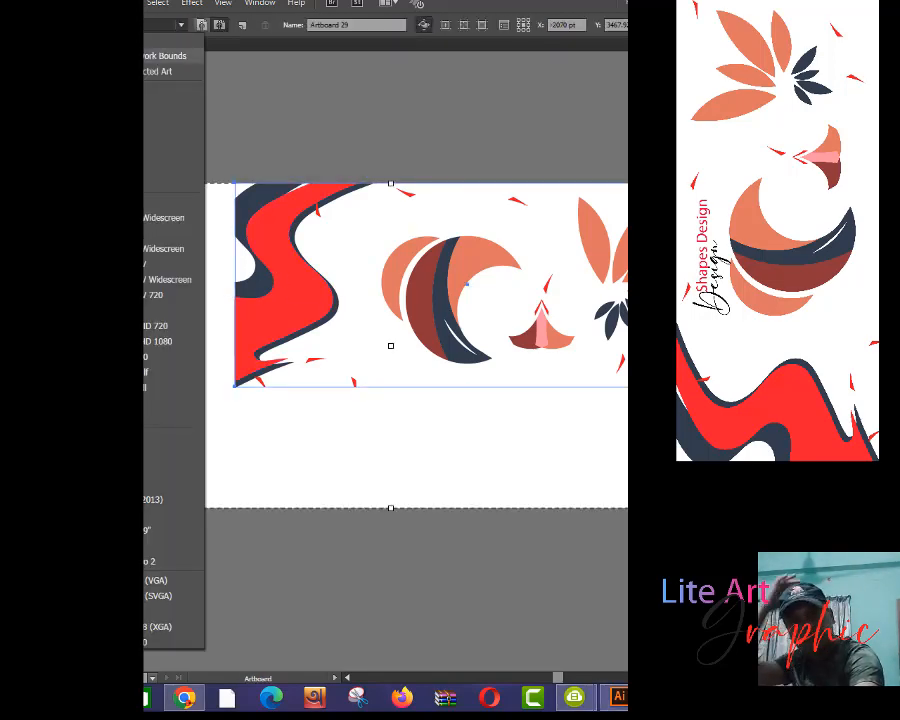
pyautogui.click(175, 56)
pyautogui.moveTo(277, 185); pyautogui.dragTo(207, 231)
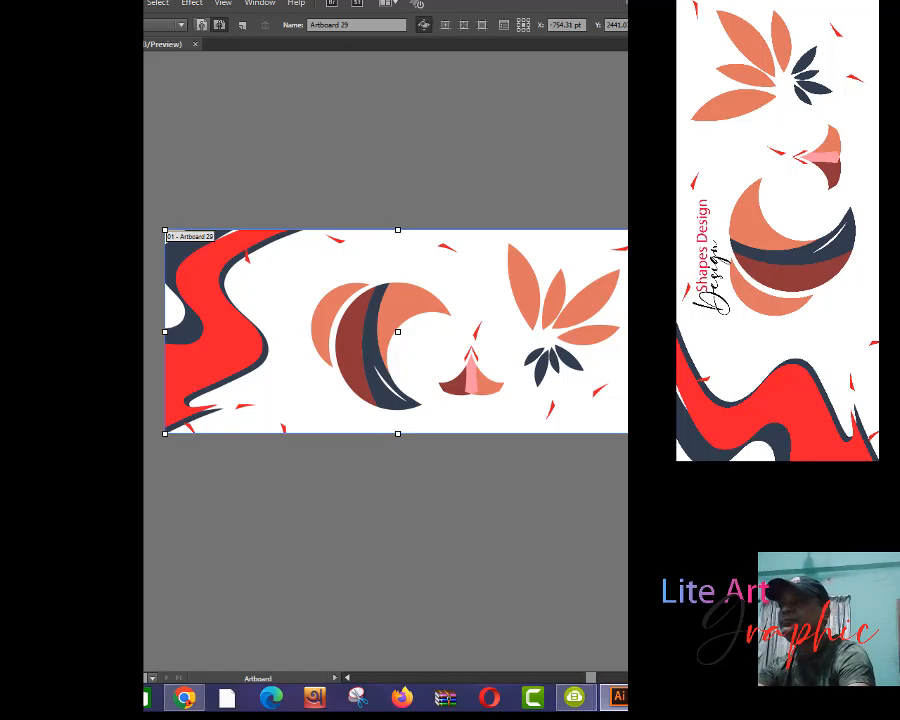
# - Add the text "Shapes Design" above the artboard, enlarge it to about six times its size, and centre it roughly over the crescent shapes
pyautogui.press('v')
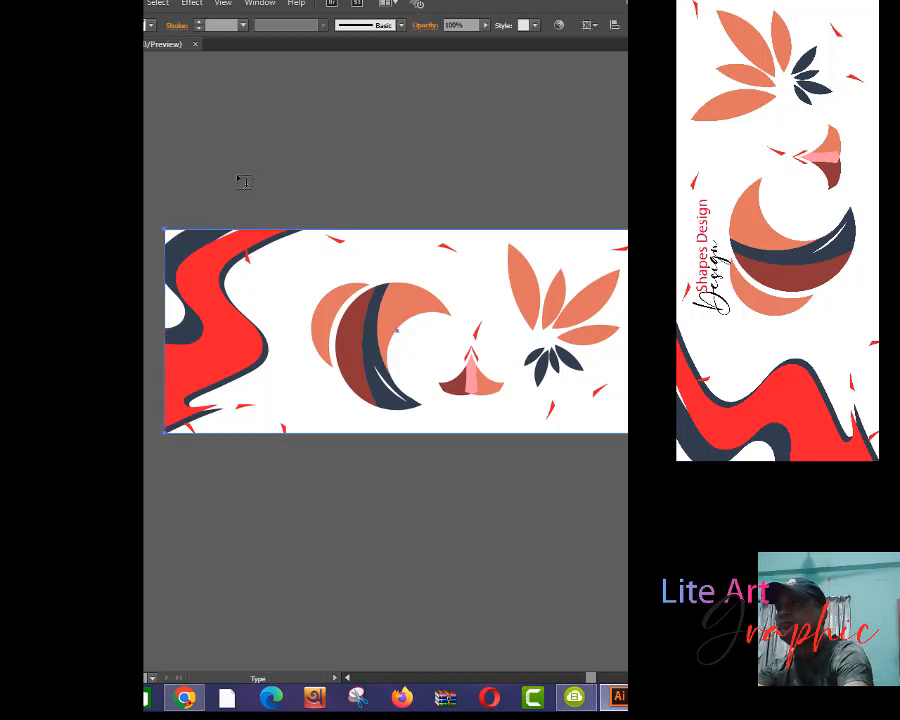
pyautogui.press('t')
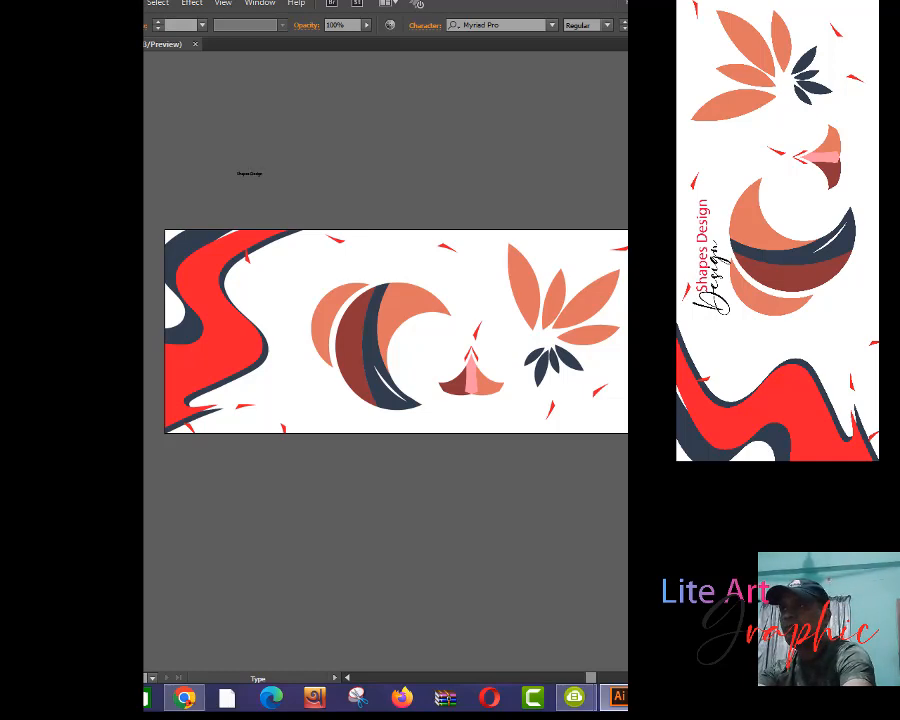
pyautogui.click(250, 174)
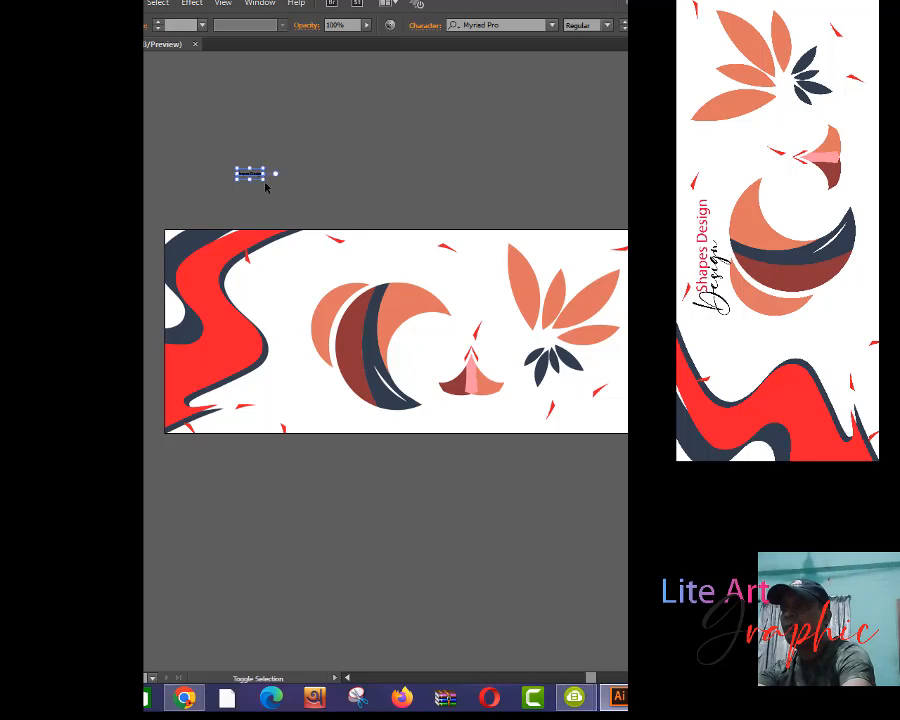
pyautogui.moveTo(264, 182); pyautogui.dragTo(414, 251)
pyautogui.moveTo(368, 212); pyautogui.dragTo(380, 174)
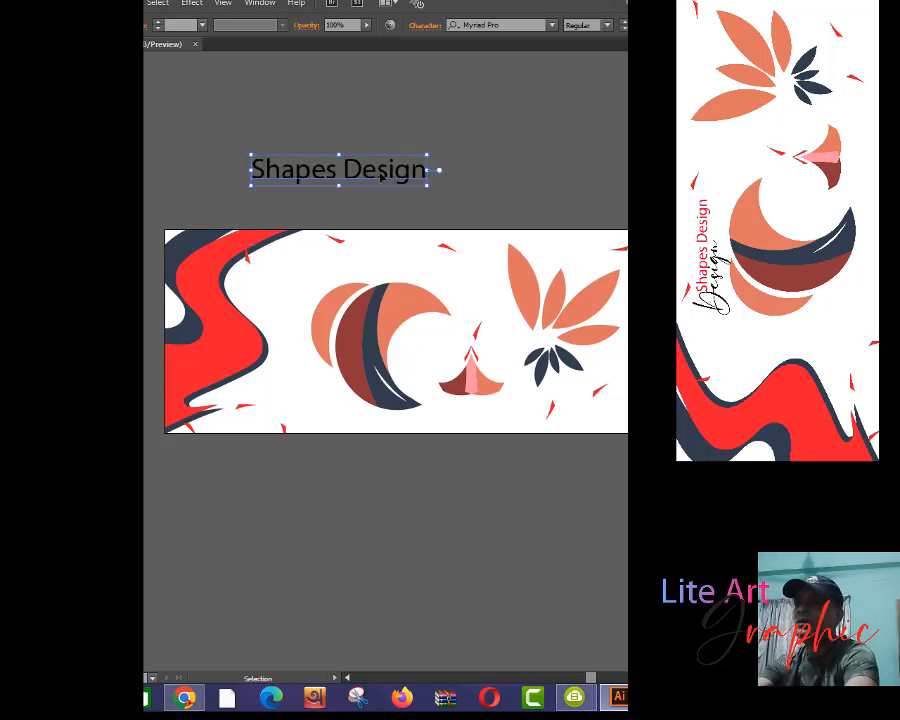
# - Duplicate the "Shapes Design" text so that one copy sits directly below the other
pyautogui.rightClick(380, 175)
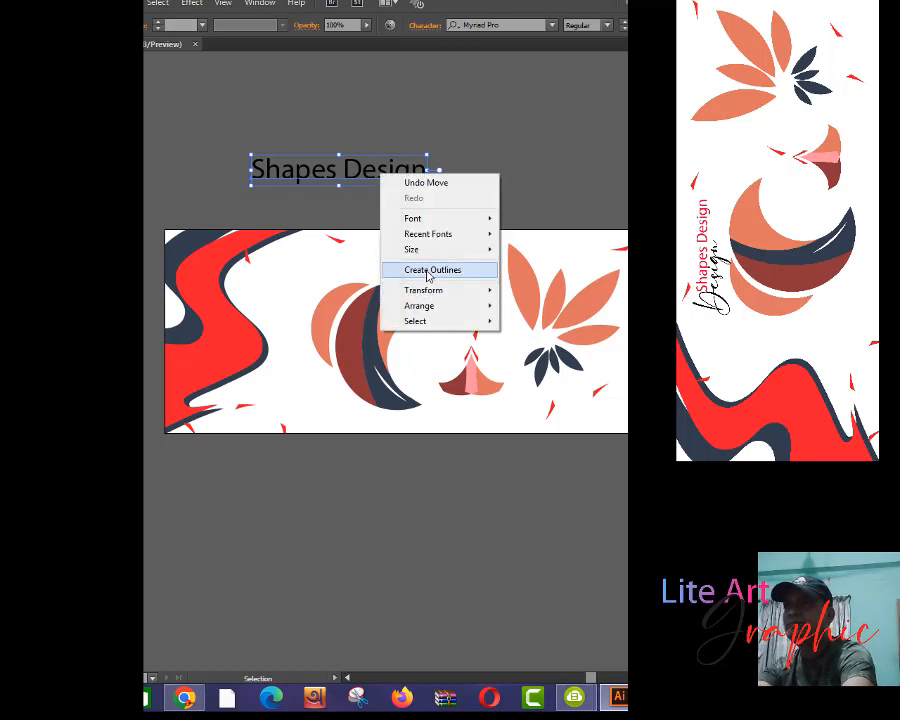
pyautogui.click(345, 193)
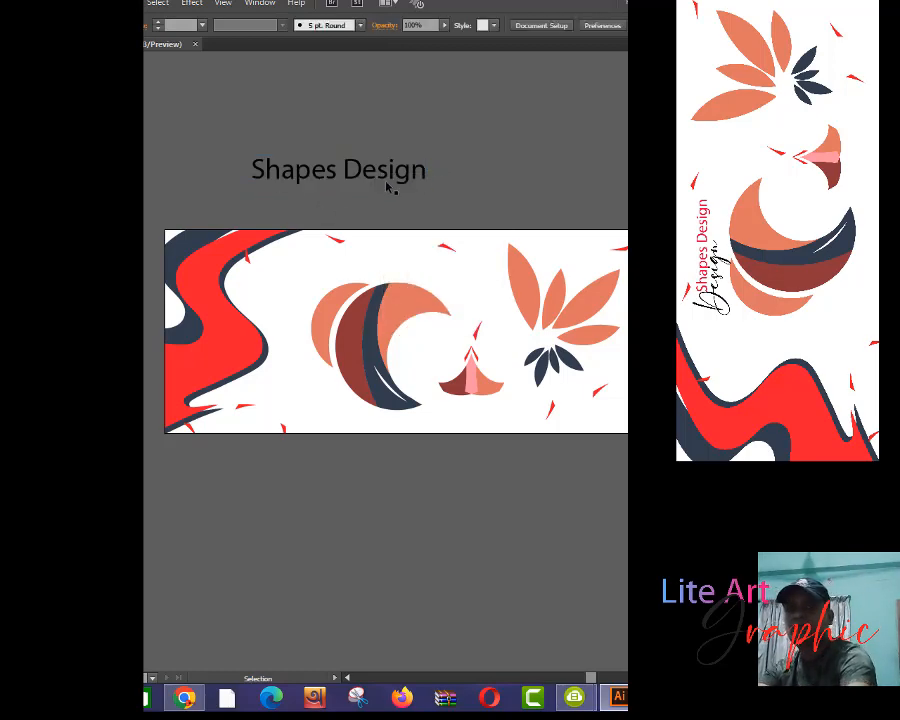
pyautogui.click(386, 182)
pyautogui.moveTo(386, 182)
pyautogui.mouseDown()
pyautogui.moveTo(386, 160)
pyautogui.moveTo(388, 202)
pyautogui.mouseUp()
# - Convert the upper "Shapes Design" text to outlines and colour it crimson
pyautogui.click(380, 150)
pyautogui.rightClick(378, 151)
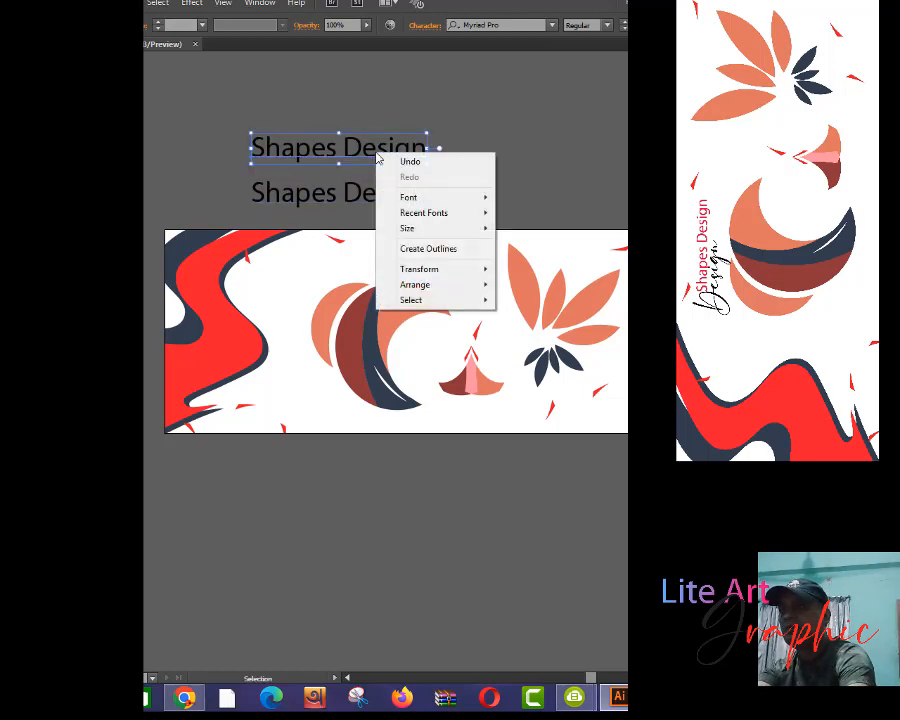
pyautogui.click(432, 250)
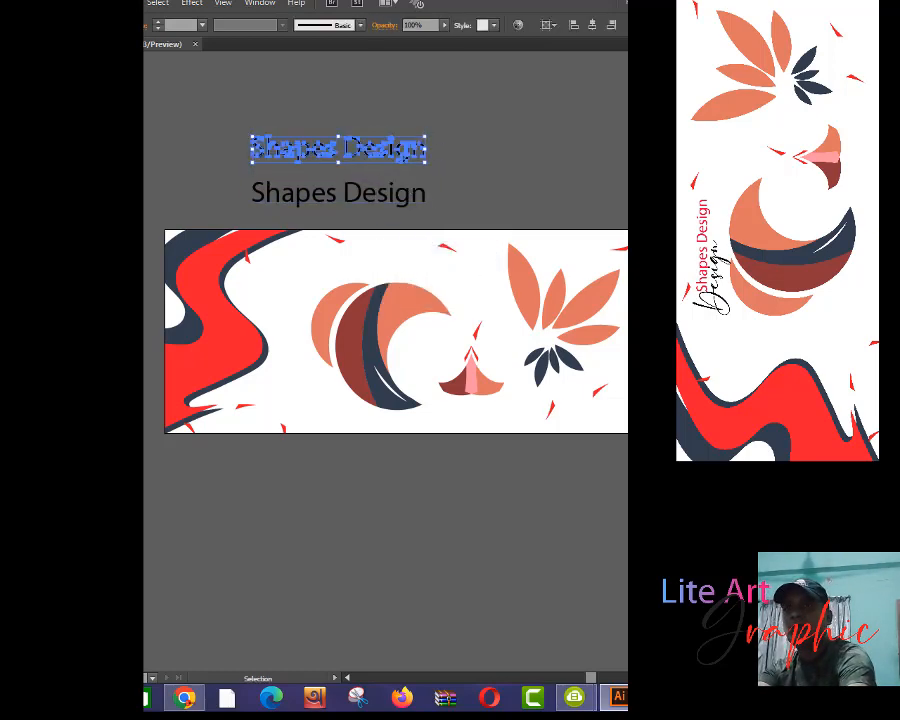
pyautogui.click(516, 217)
# - Set the lower "Shapes Design" text in the British Castilla font and convert it to outlines
pyautogui.click(398, 197)
pyautogui.rightClick(398, 196)
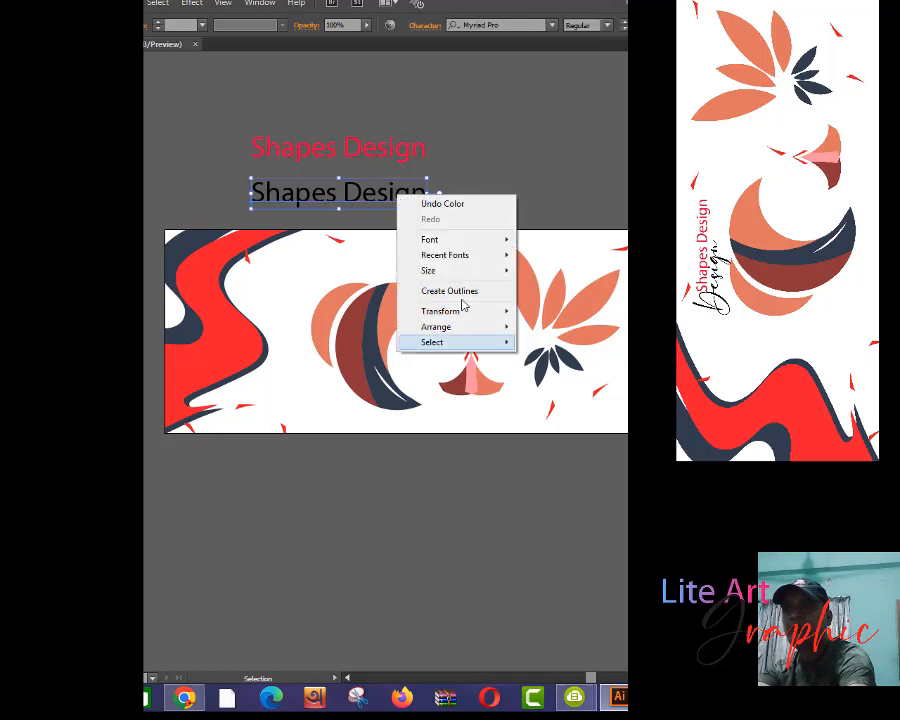
pyautogui.moveTo(450, 241)
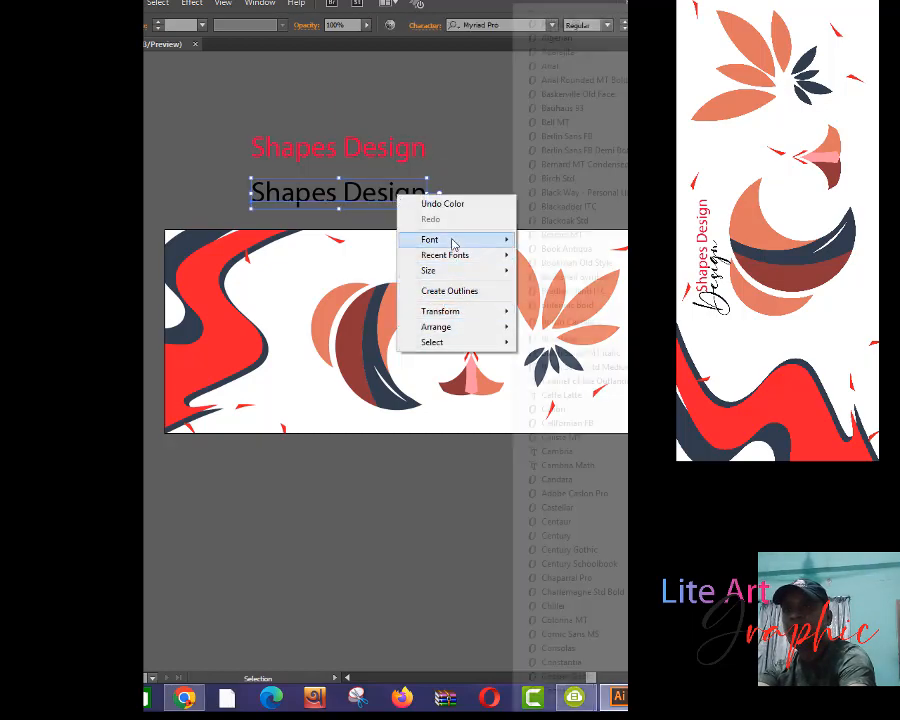
pyautogui.click(565, 321)
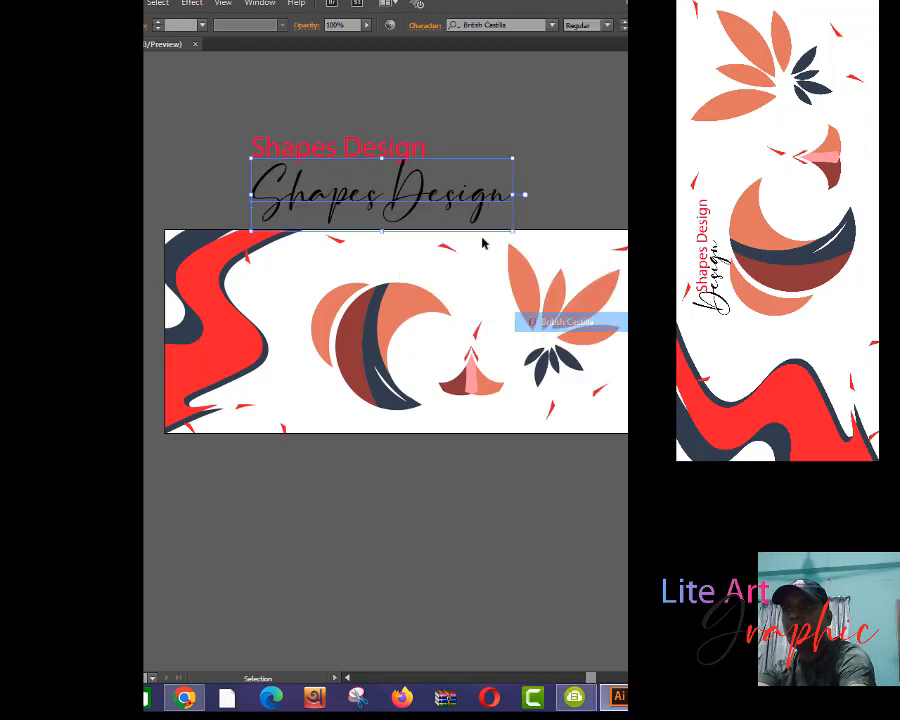
pyautogui.rightClick(388, 183)
pyautogui.moveTo(412, 257)
pyautogui.click(436, 276)
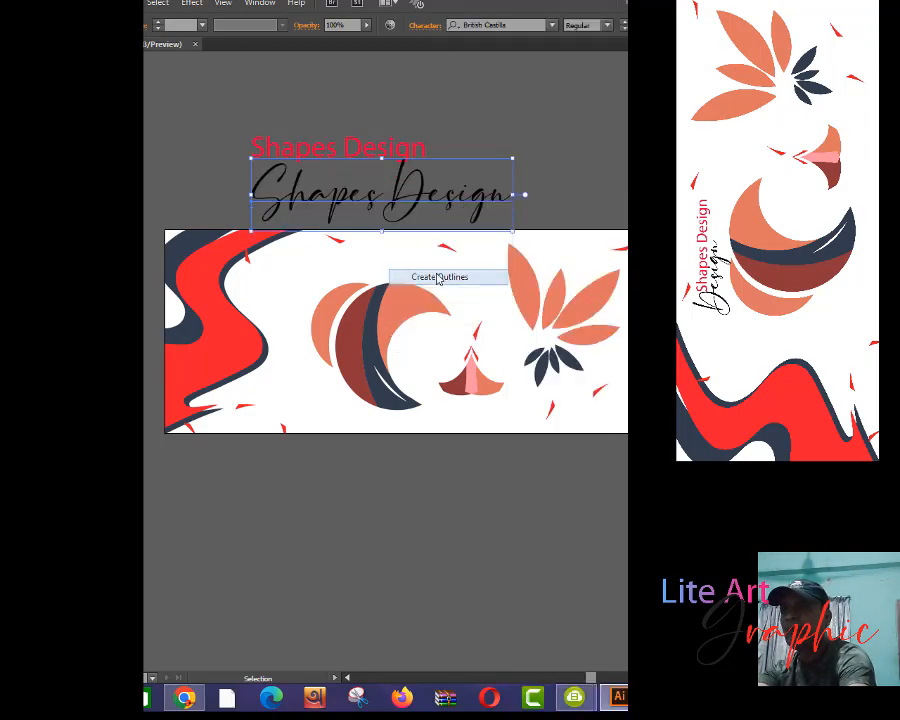
pyautogui.click(550, 156)
# - Ungroup the outlined script lettering and move its word "Design" slightly up, out of line with "Shapes"
pyautogui.moveTo(235, 190); pyautogui.dragTo(372, 210)
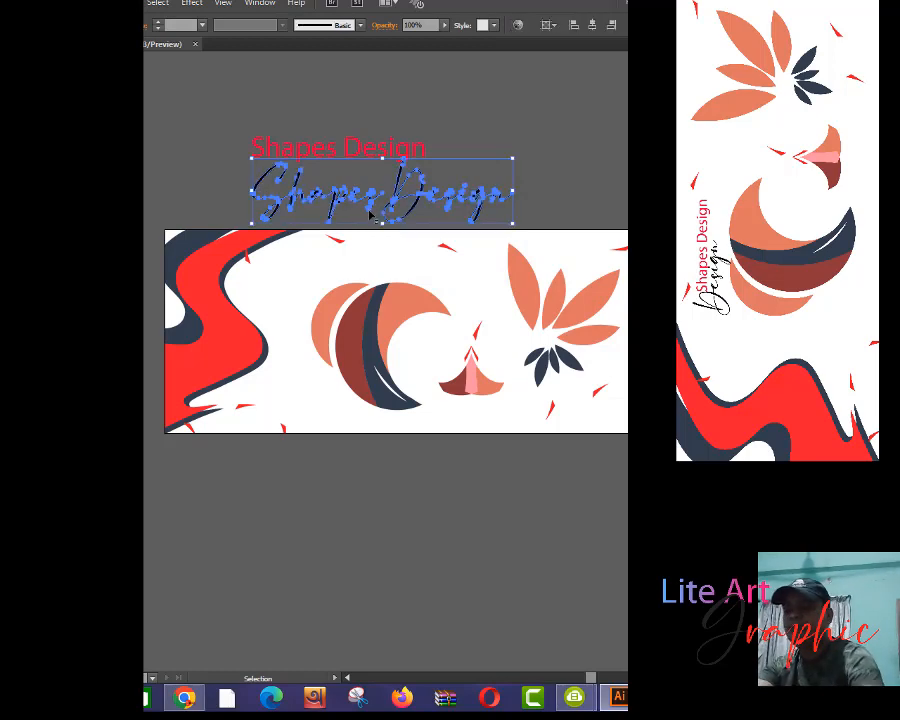
pyautogui.rightClick(364, 200)
pyautogui.click(404, 279)
pyautogui.click(581, 160)
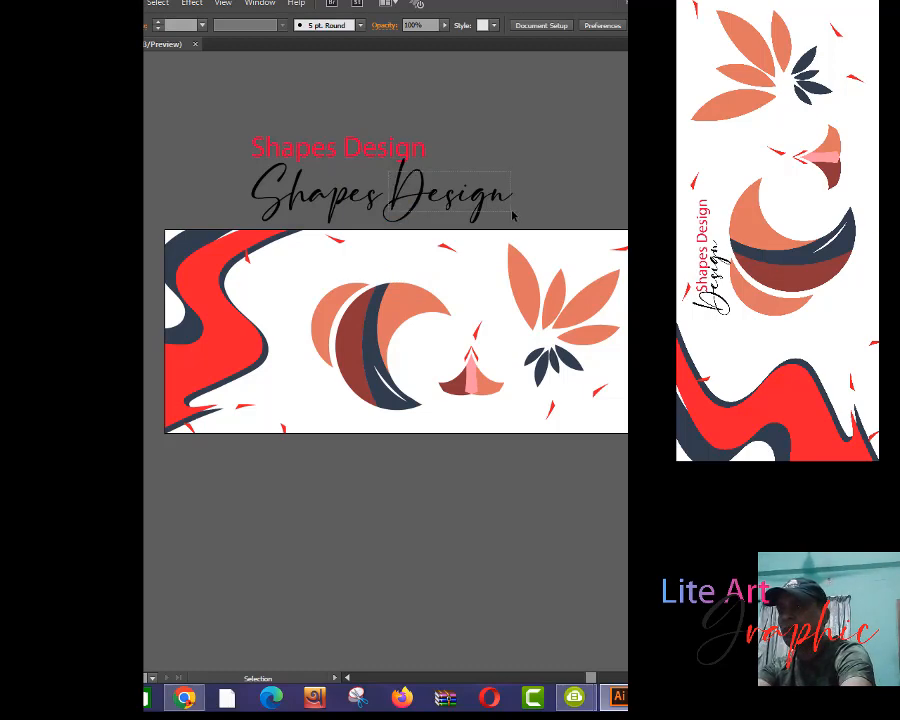
pyautogui.rightClick(463, 195)
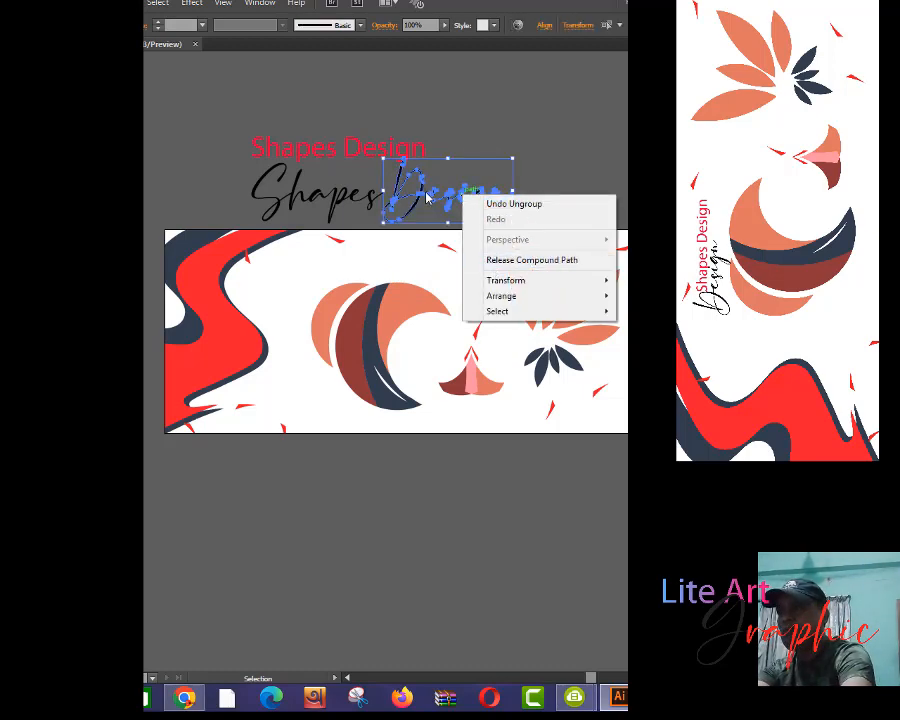
pyautogui.moveTo(471, 198); pyautogui.dragTo(427, 158)
pyautogui.click(466, 120)
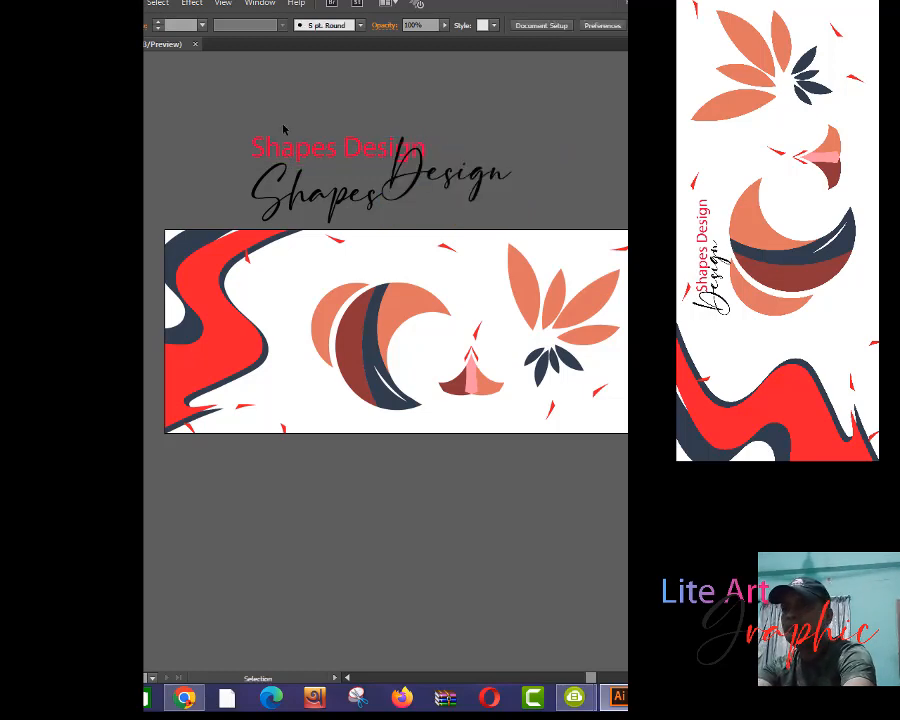
# - Move the crimson "Shapes Design" lettering sideways so it starts just after the capital D of the script "Design"
pyautogui.moveTo(232, 137); pyautogui.dragTo(417, 137)
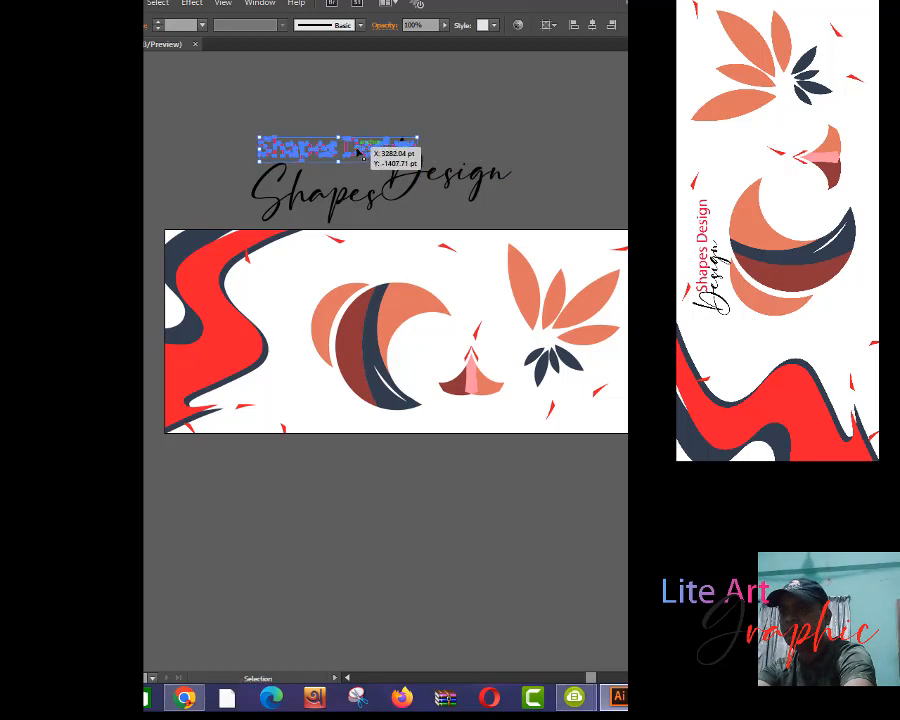
pyautogui.moveTo(358, 150); pyautogui.dragTo(517, 153)
pyautogui.click(523, 117)
# - Delete all letters of the script word "Shapes", keeping only the script "Design"
pyautogui.moveTo(320, 160); pyautogui.dragTo(264, 175)
pyautogui.press('Delete')
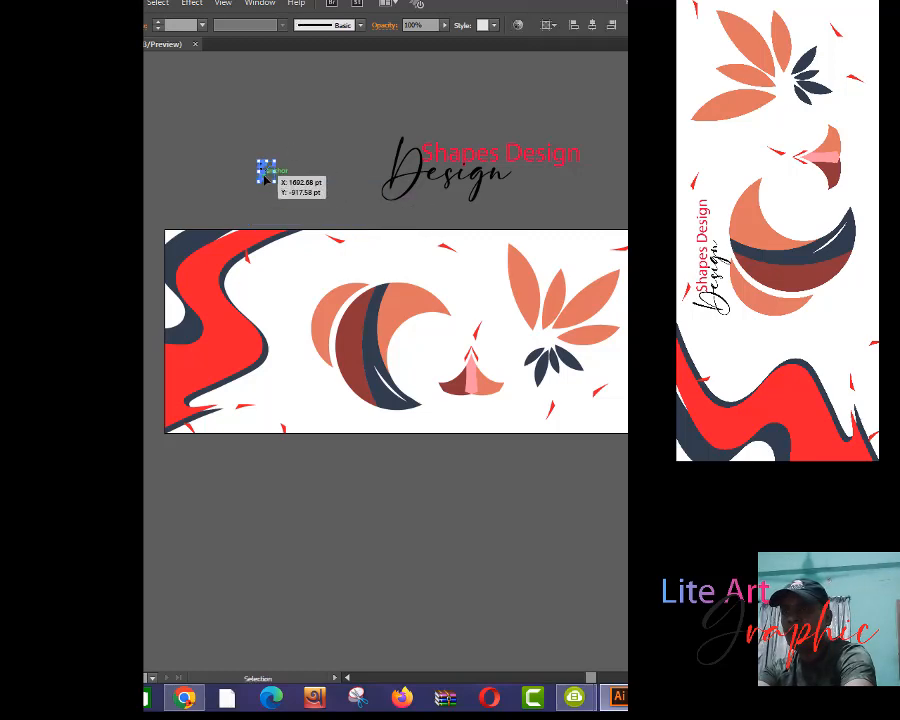
pyautogui.press('Delete')
# - Scale the crimson lettering and the script "Design" together down to about 60 percent
pyautogui.moveTo(319, 118); pyautogui.dragTo(582, 186)
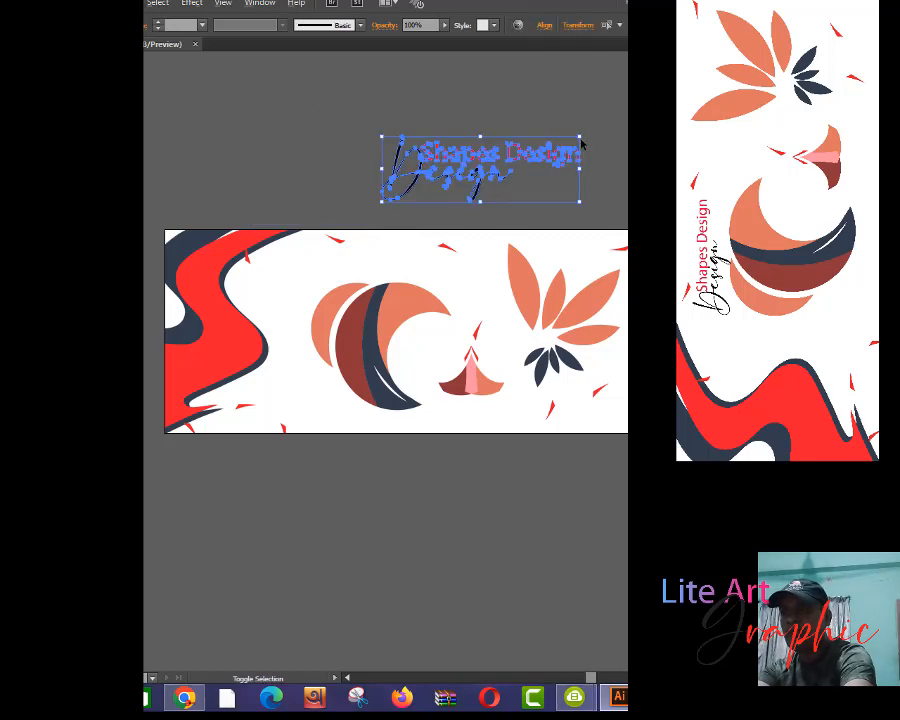
pyautogui.moveTo(582, 136); pyautogui.dragTo(554, 151)
pyautogui.click(569, 161)
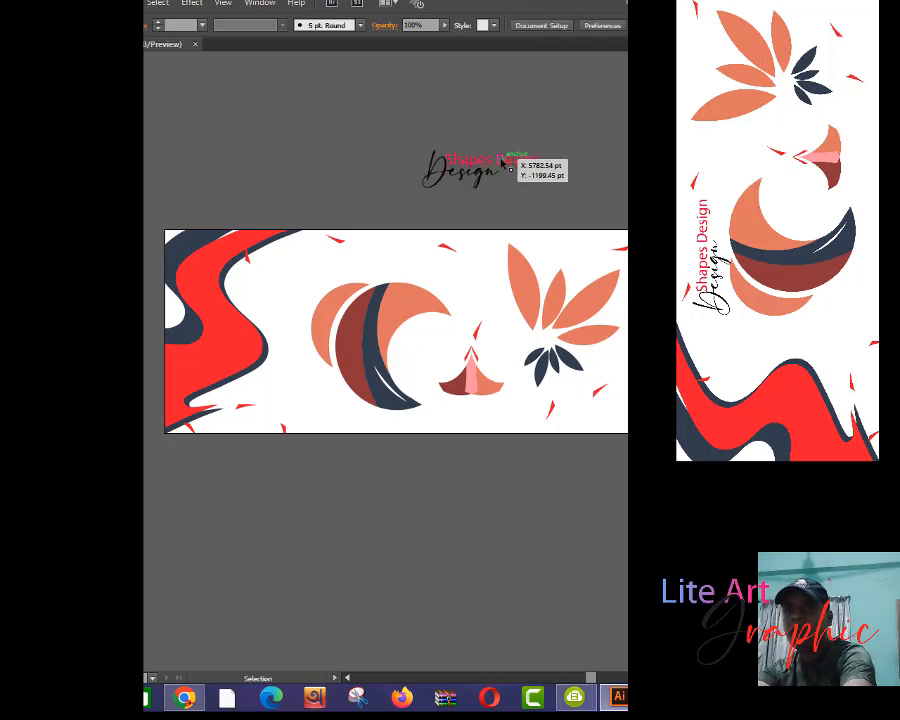
# - Group the crimson and script lettering and place the group on the artboard just above the crescent shapes
pyautogui.moveTo(376, 137); pyautogui.dragTo(558, 195)
pyautogui.rightClick(466, 160)
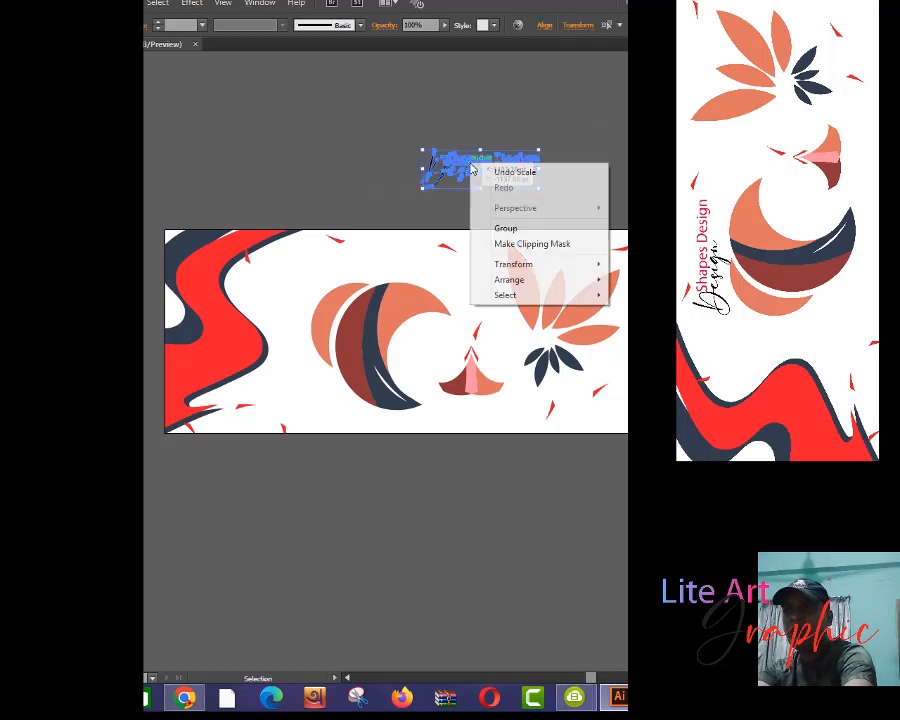
pyautogui.click(497, 229)
pyautogui.moveTo(487, 175); pyautogui.dragTo(367, 259)
pyautogui.click(398, 191)
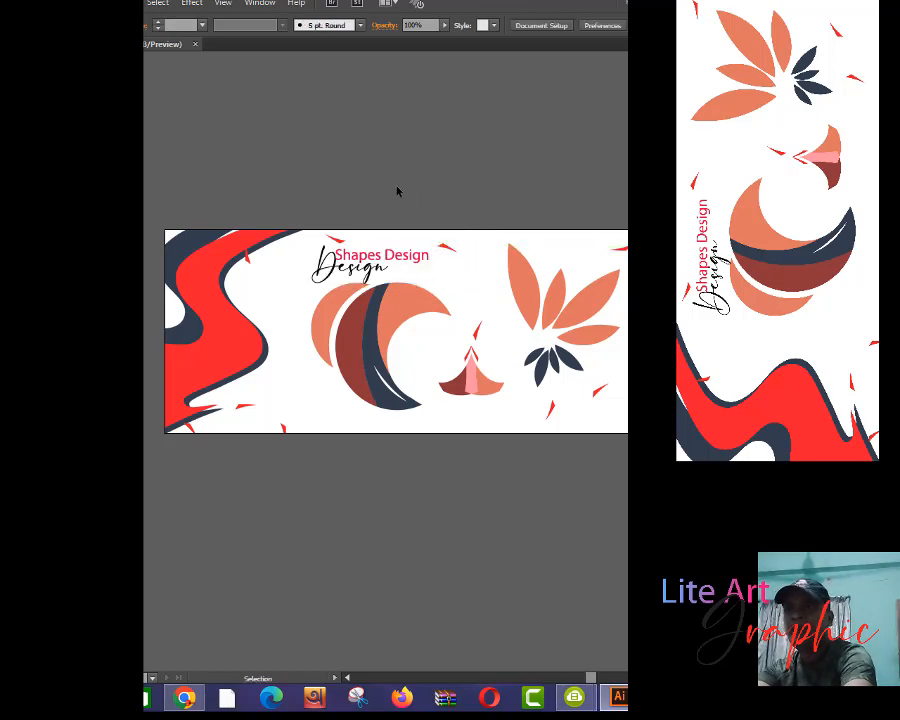
# - Select all the artwork of the banner, including the title group
pyautogui.scroll(-3, 398, 145)
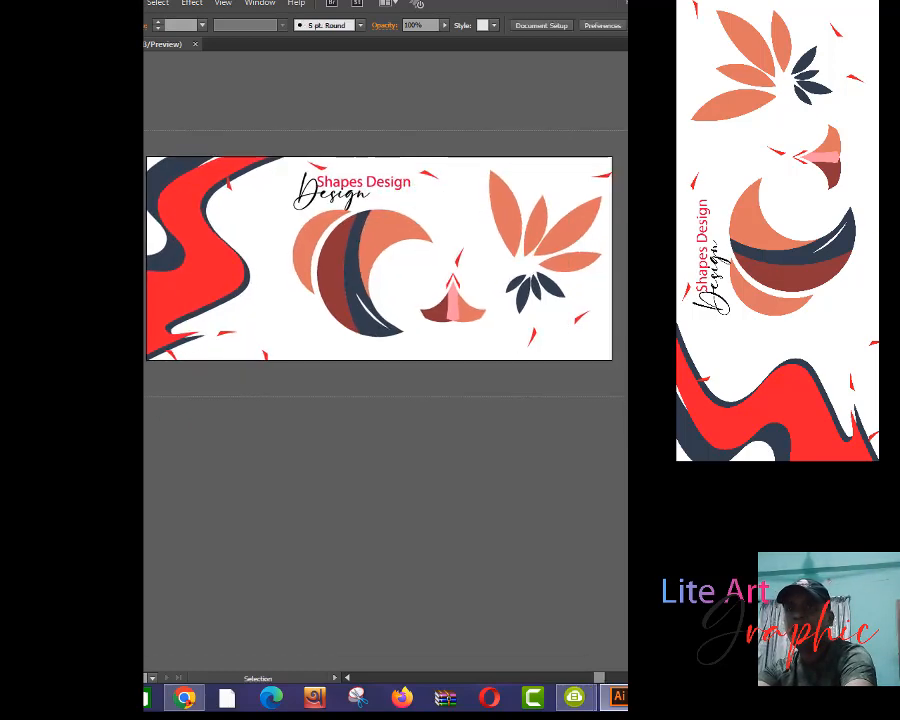
pyautogui.hotkey('ctrl', 'a')
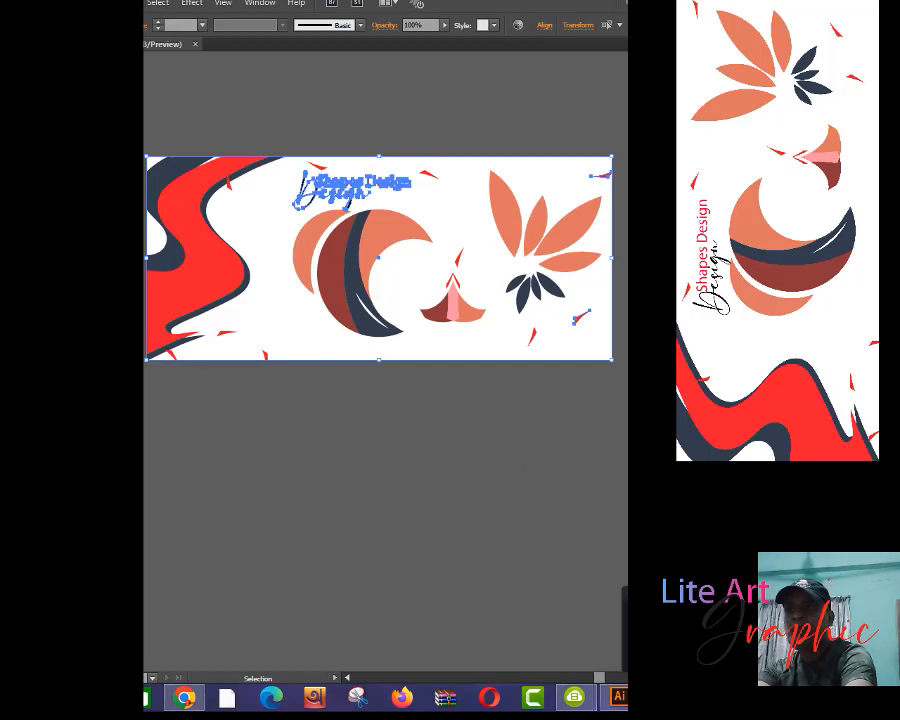